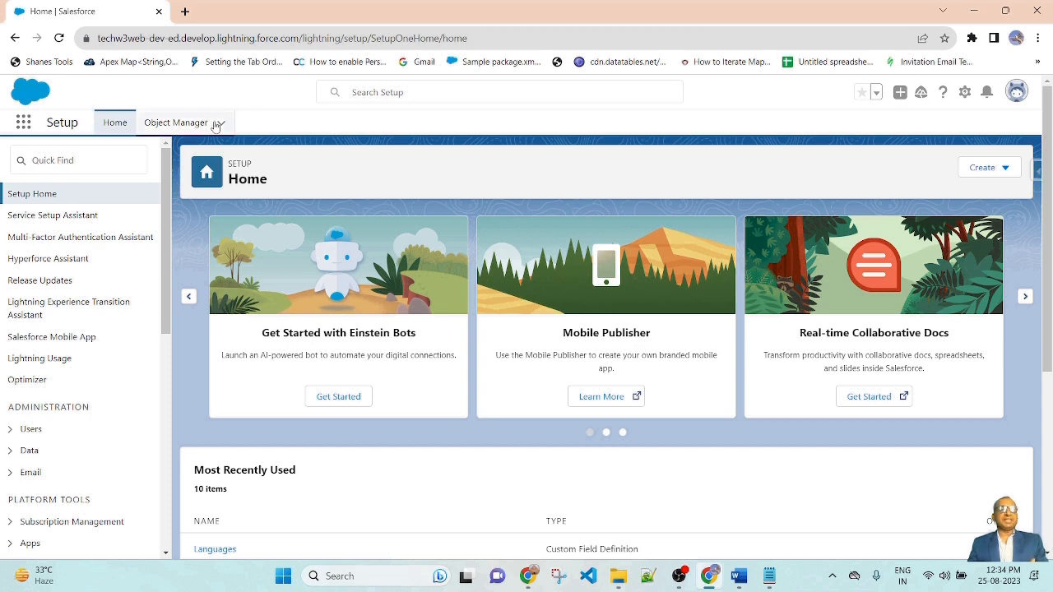
- Open the Object Manager and look over the list of standard objects
click(175, 123)
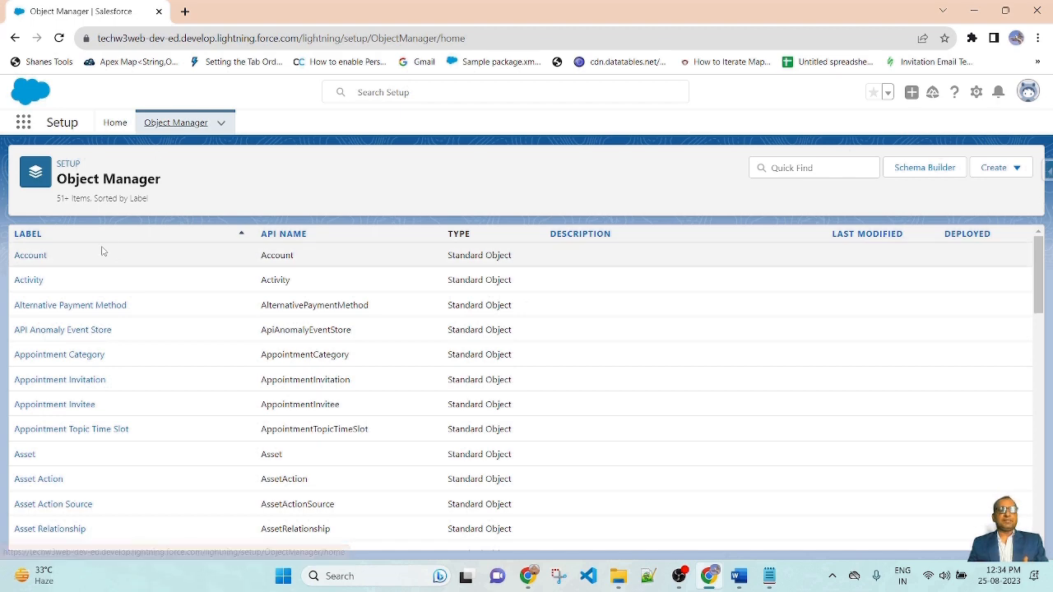
scroll(106, 494, down, 3)
scroll(98, 404, up, 3)
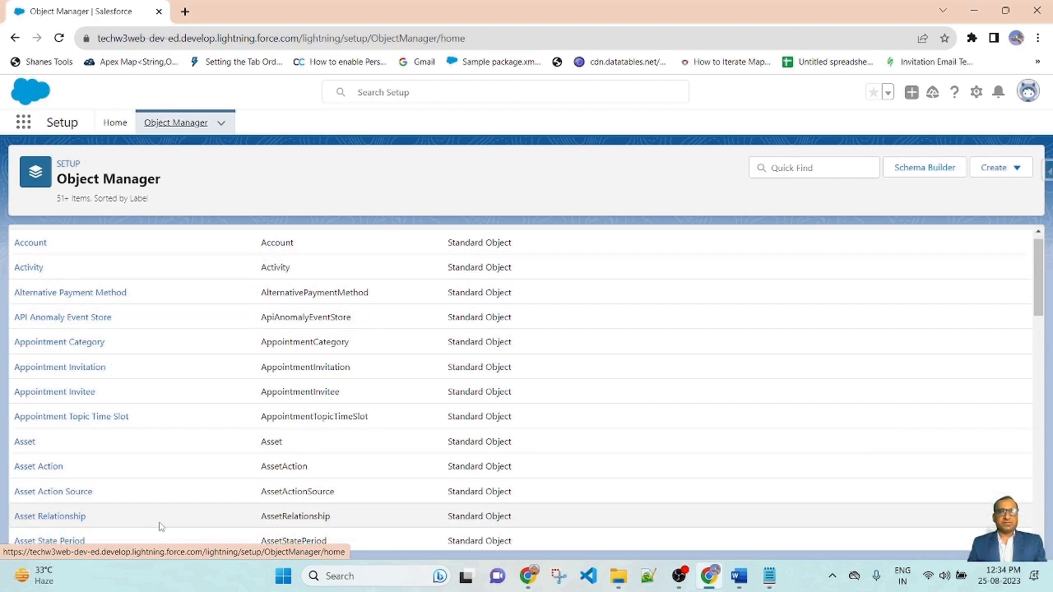
- Search the Object Manager for "Account", then clear the search
click(822, 169)
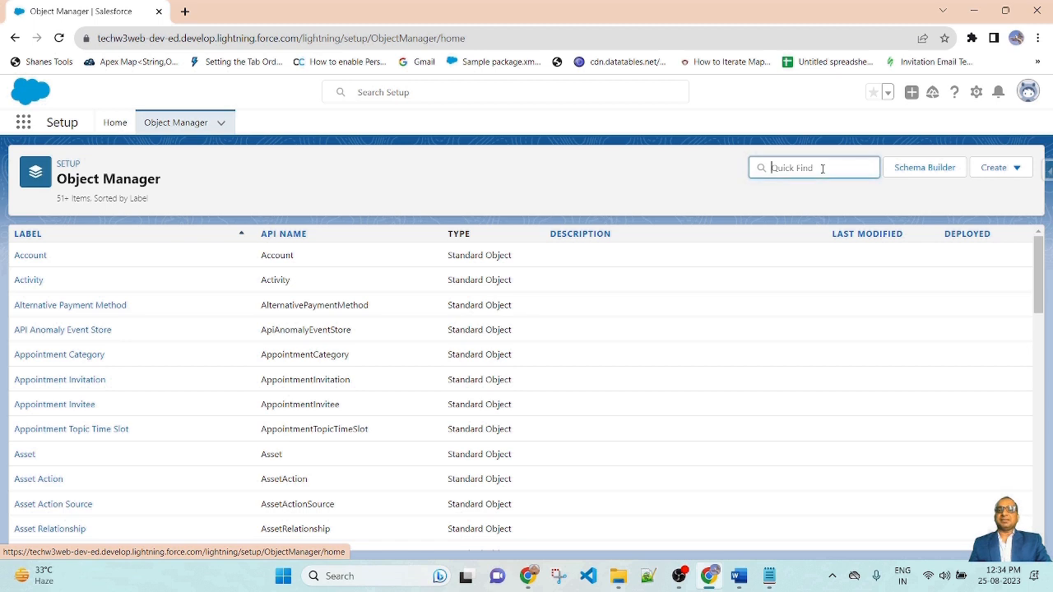
text(Account)
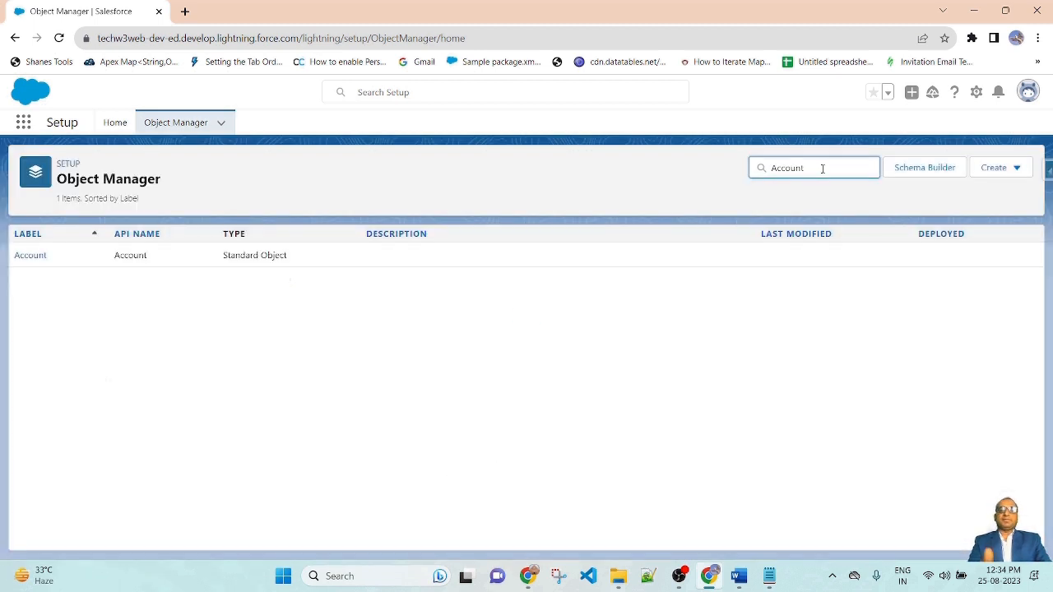
drag(808, 168, 633, 168)
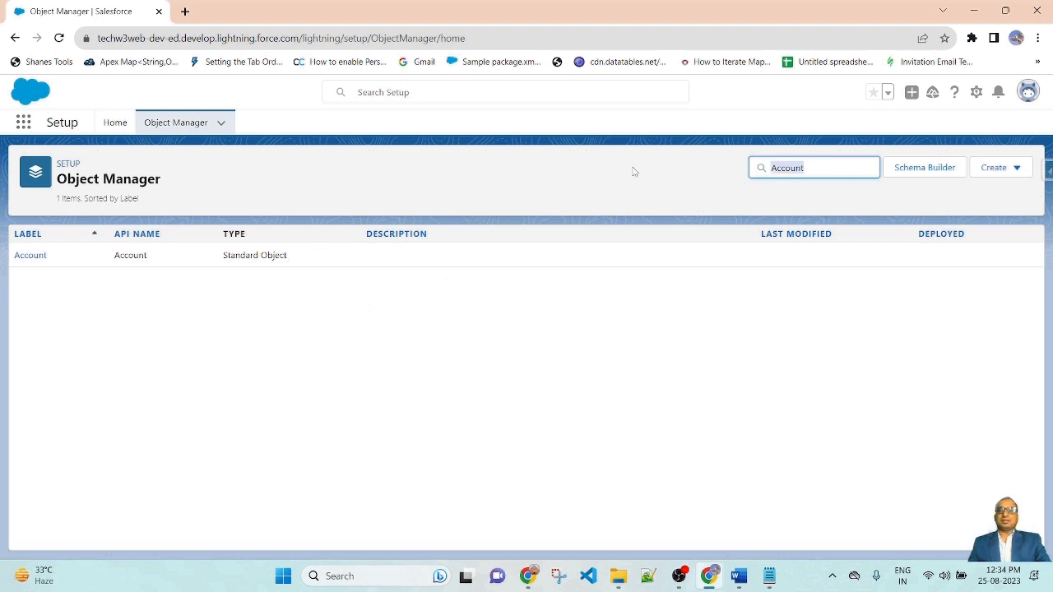
key(BackSpace)
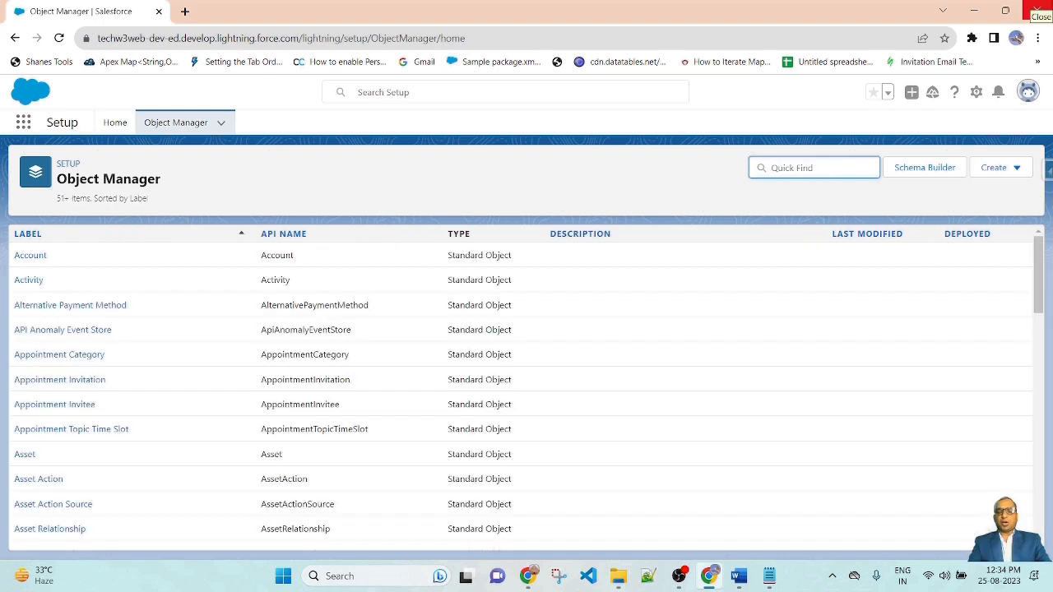
- Search the Object Manager for "Opportuni" and clear the search to restore the full object list
text(ortuni)
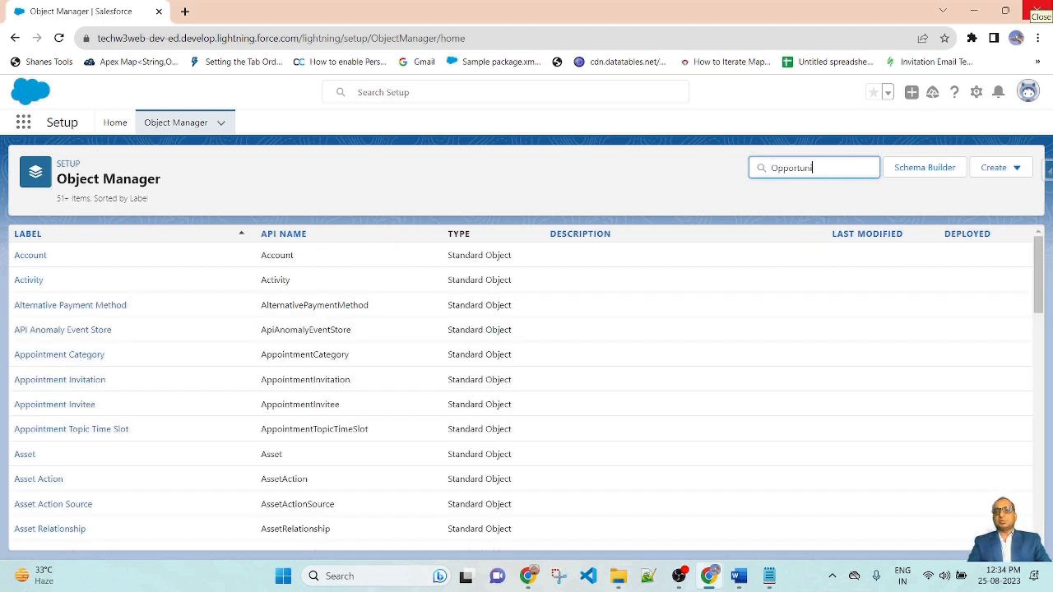
text(pportunin)
key(BackSpace)
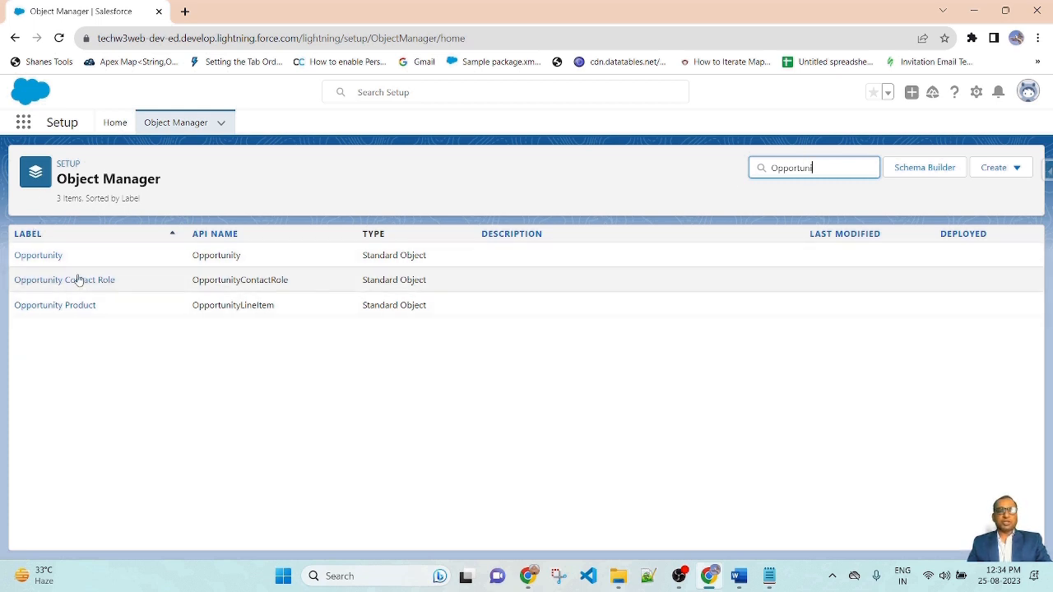
key(ctrl+a)
key(BackSpace)
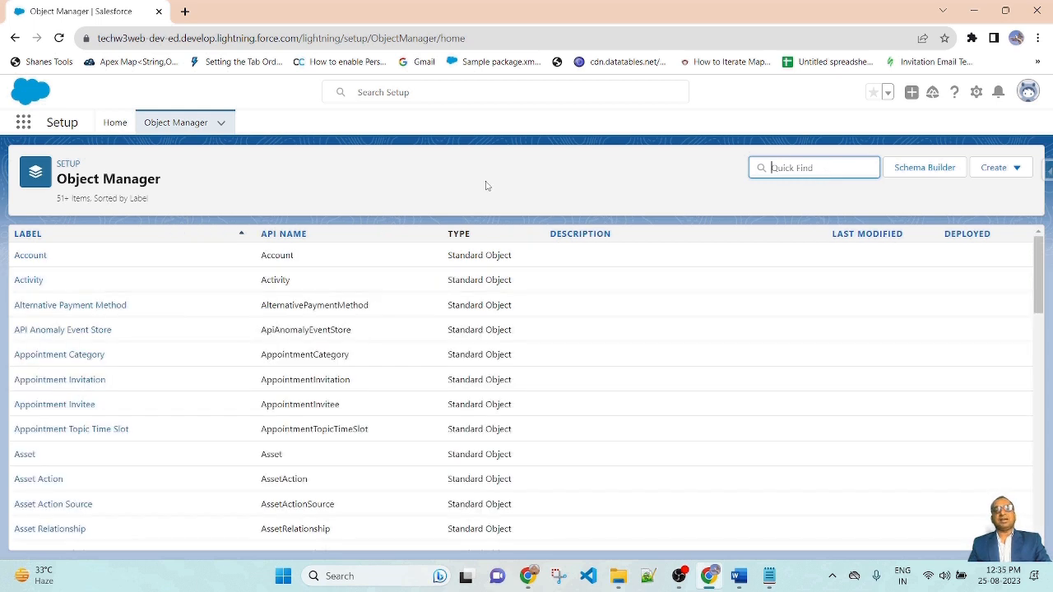
click(413, 178)
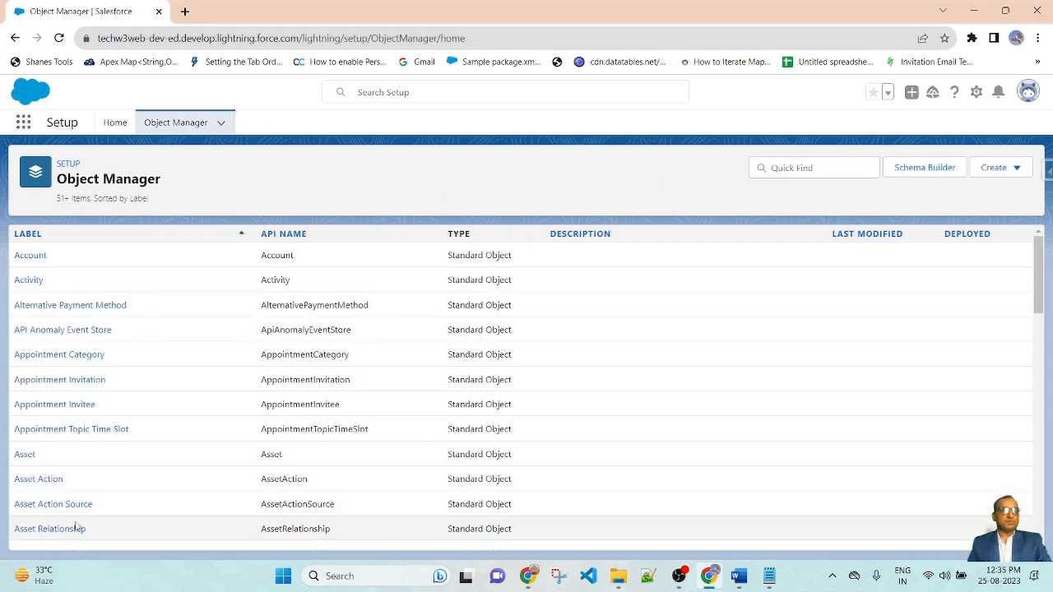
- Open the Account object from the object list and show its Fields & Relationships
scroll(99, 547, down, 2)
scroll(103, 553, up, 2)
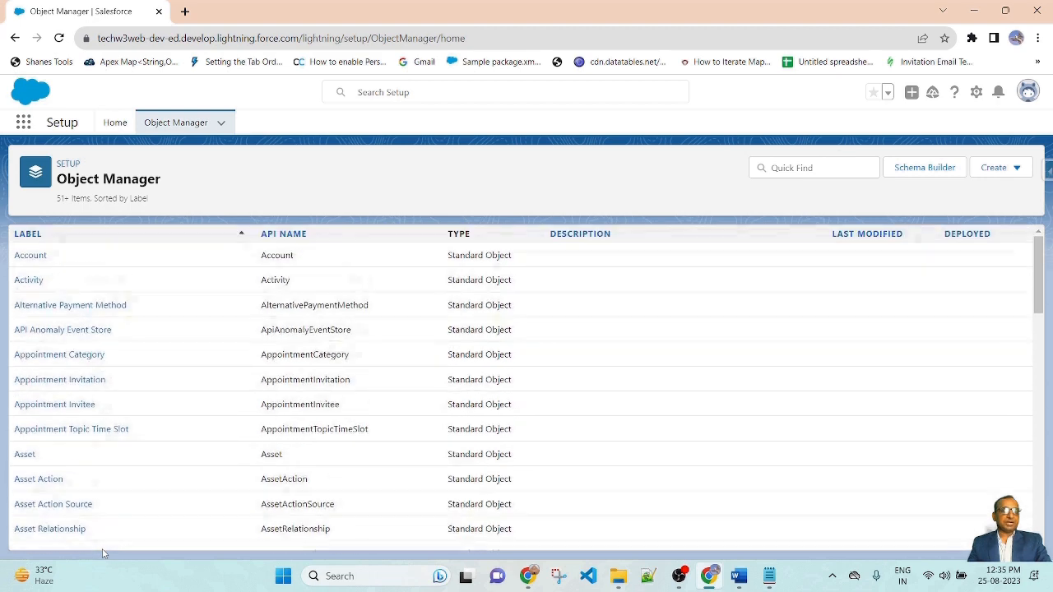
click(31, 256)
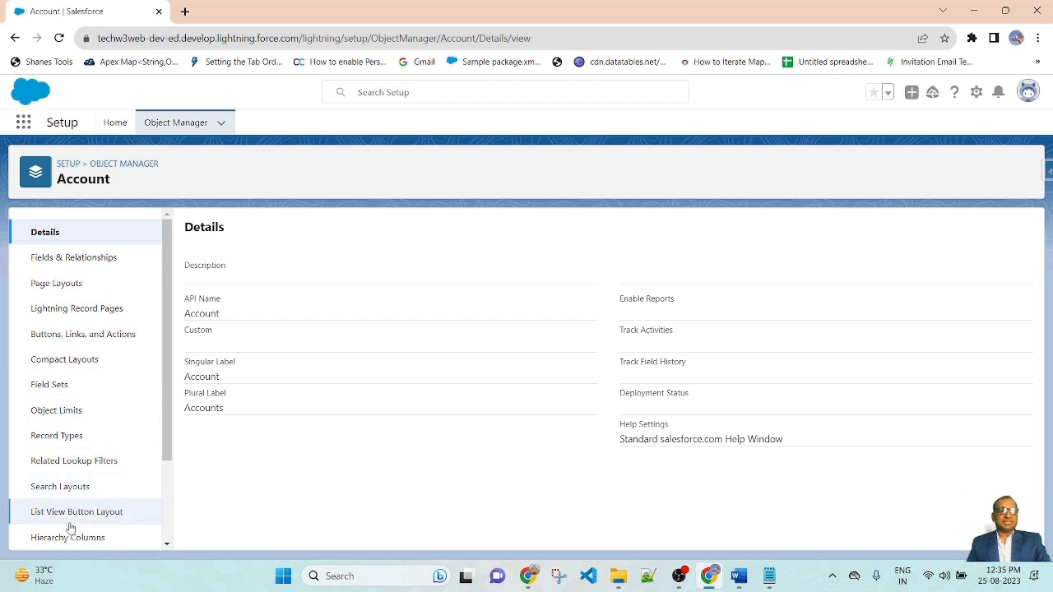
scroll(69, 428, down, 1)
scroll(66, 329, up, 1)
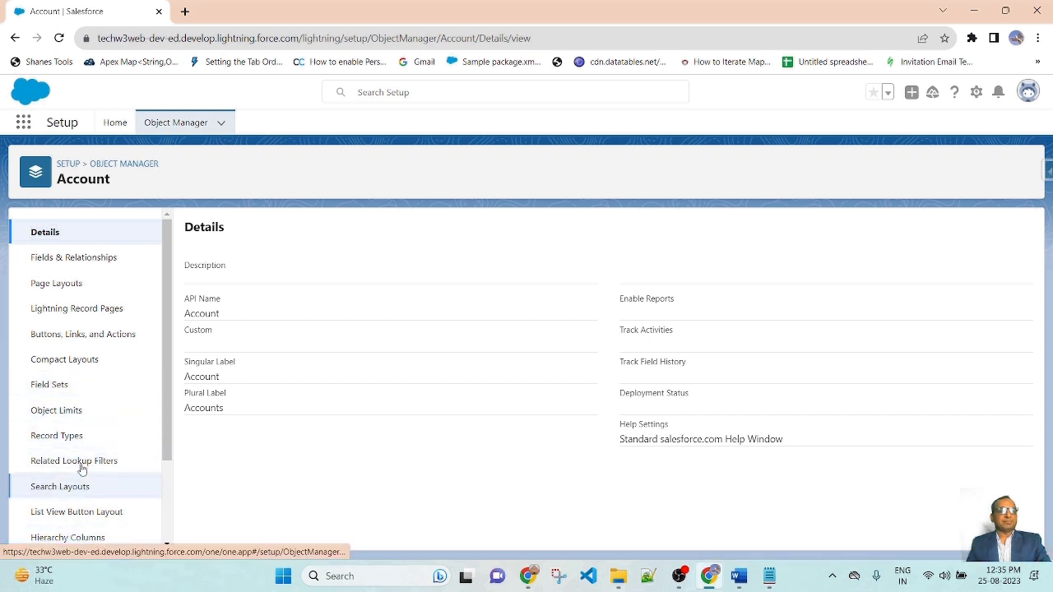
scroll(81, 477, down, 2)
scroll(81, 473, up, 2)
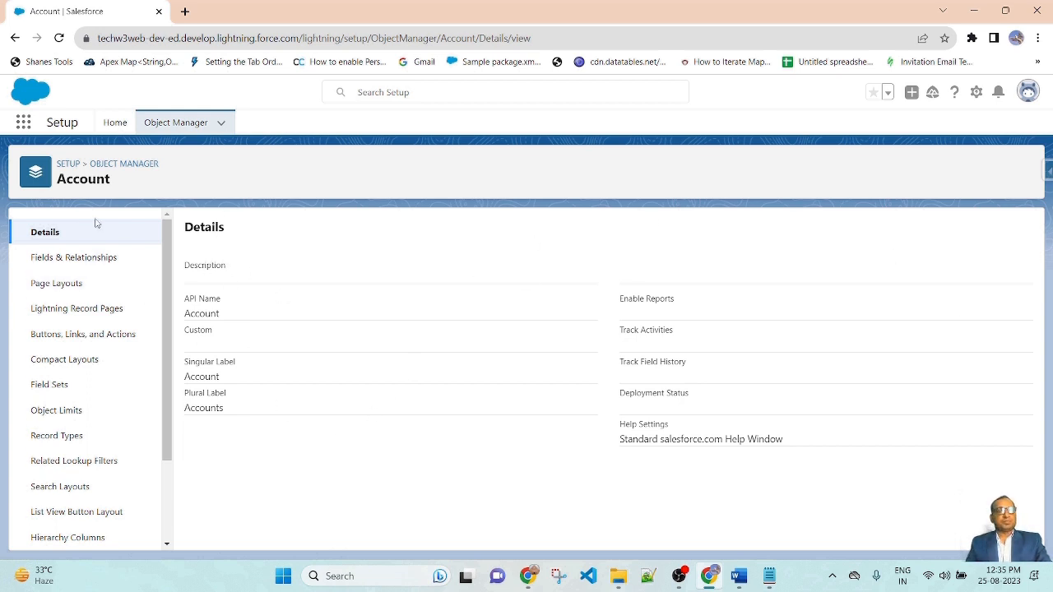
click(66, 260)
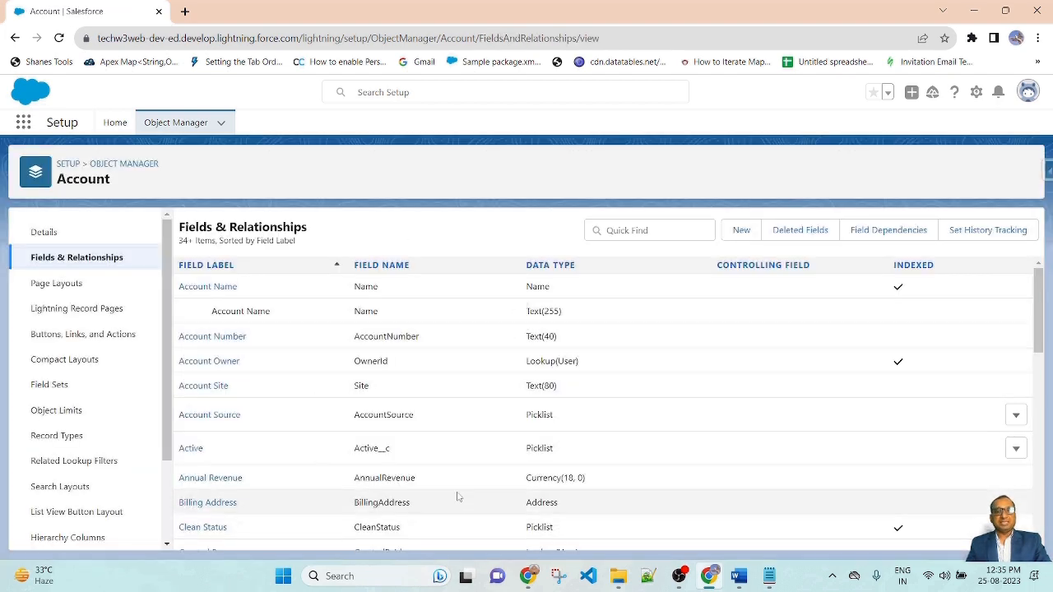
- Examine the labels, field names and data types of the Account object's standard and custom fields through the whole list
scroll(493, 502, down, 6)
scroll(494, 498, up, 5)
scroll(452, 486, down, 5)
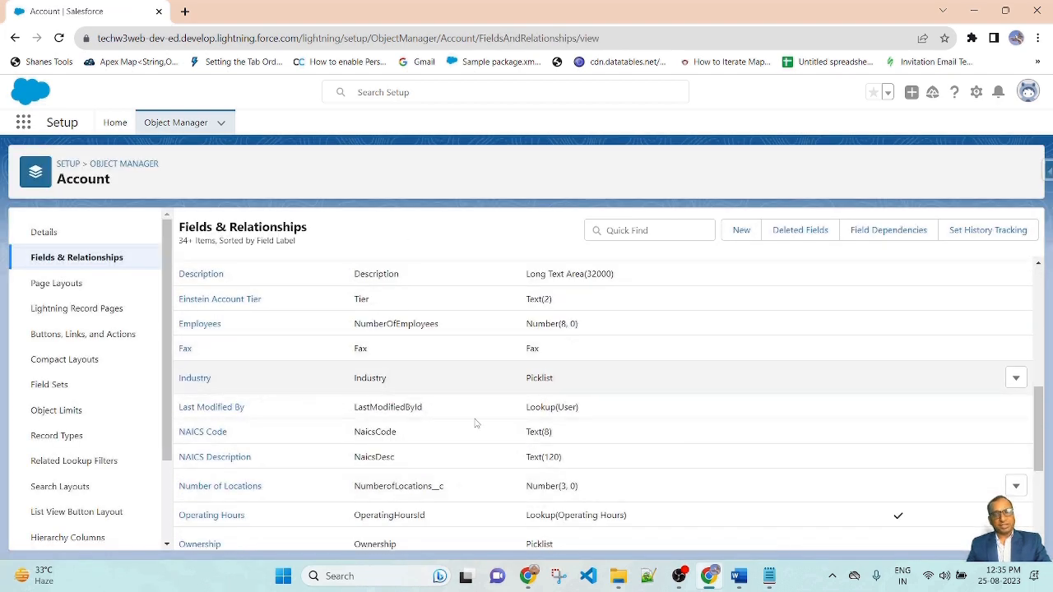
scroll(477, 422, down, 3)
scroll(524, 470, up, 7)
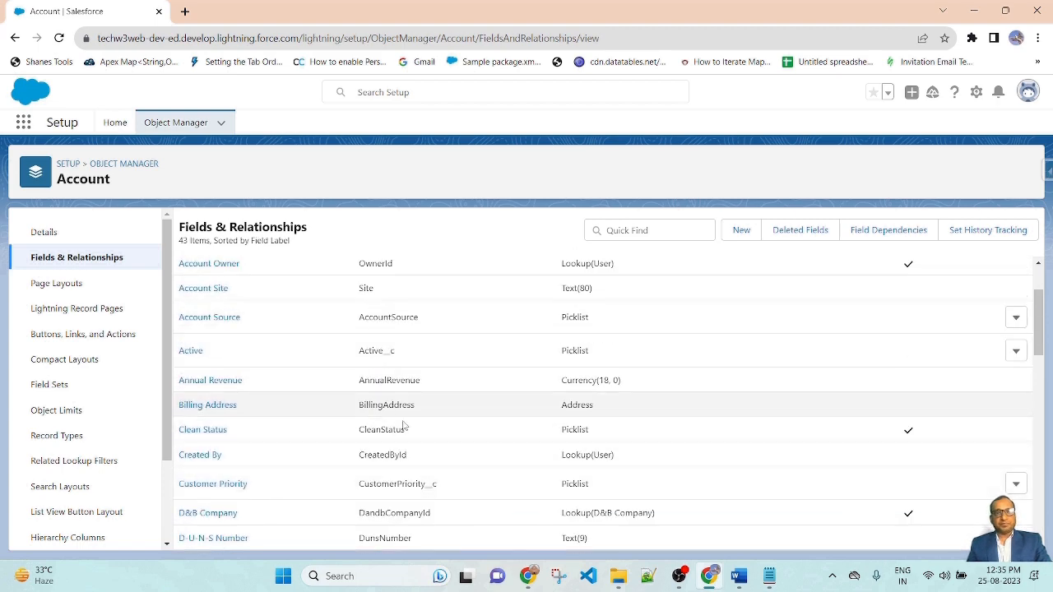
scroll(407, 415, up, 2)
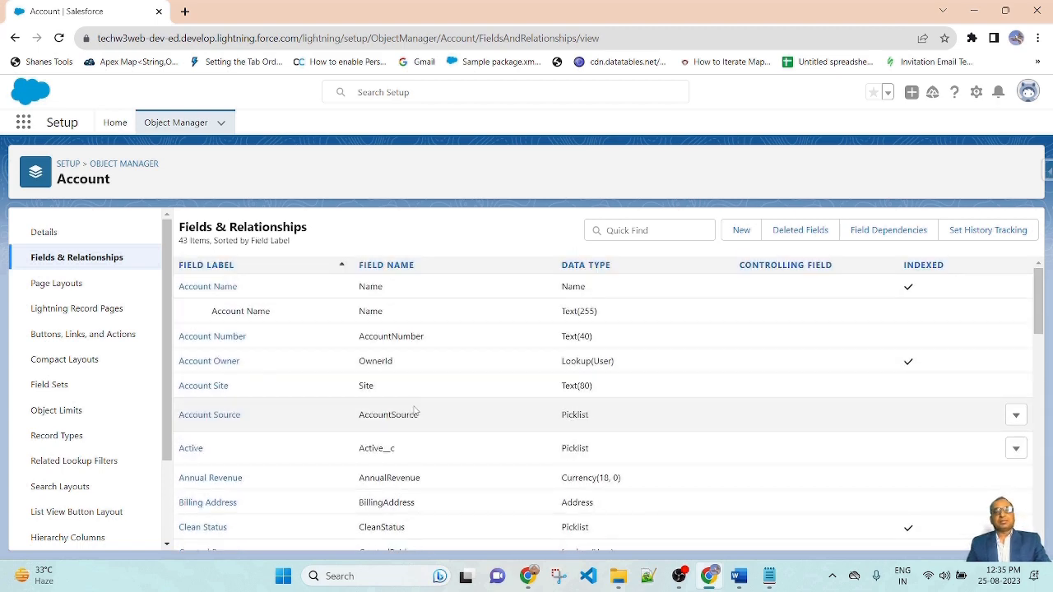
scroll(557, 416, down, 3)
scroll(643, 507, down, 2)
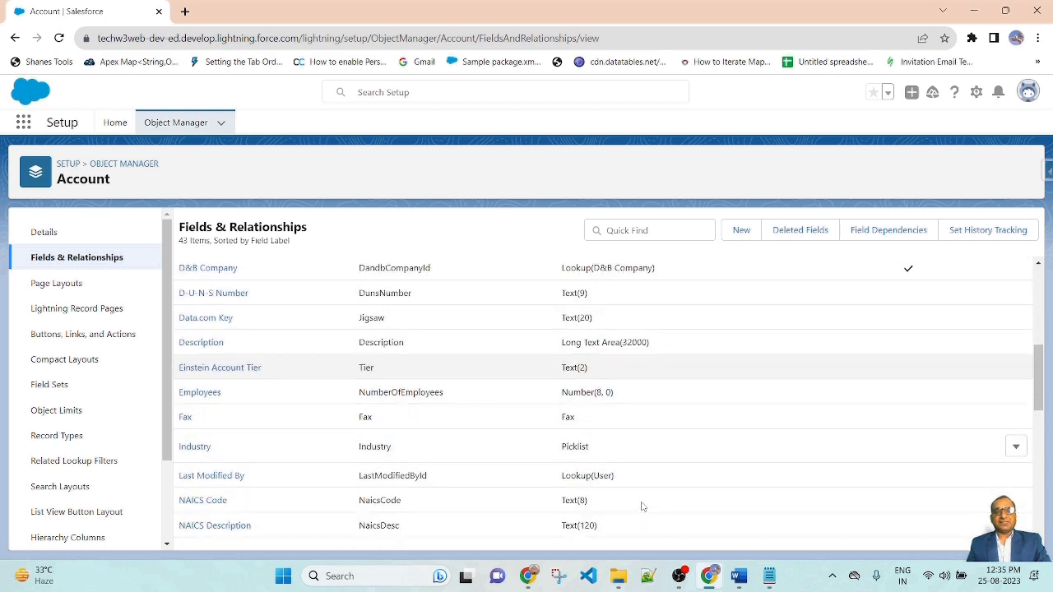
scroll(618, 491, up, 3)
scroll(512, 449, down, 1)
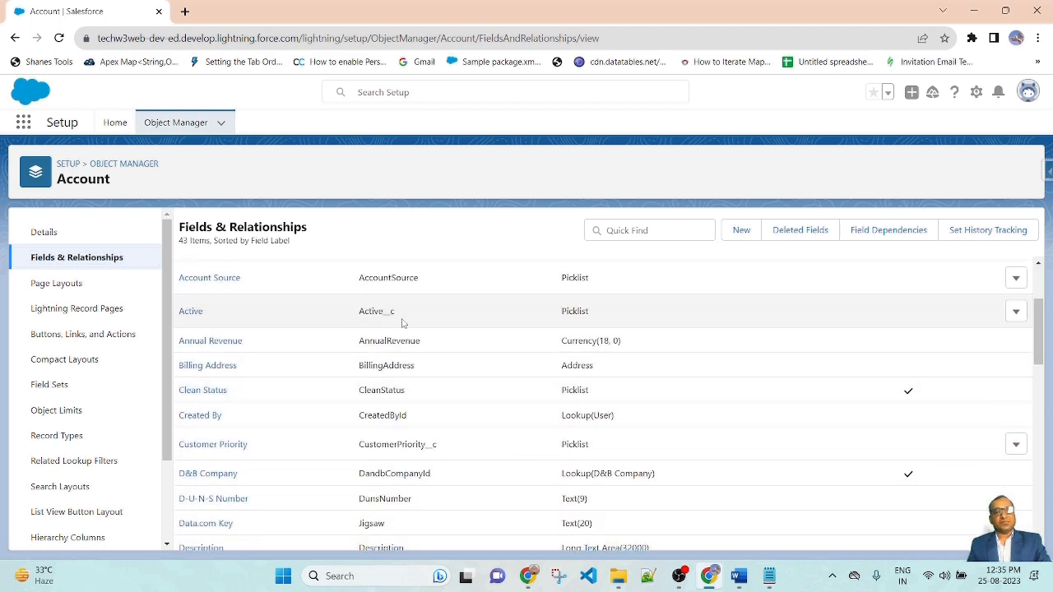
scroll(462, 395, up, 1)
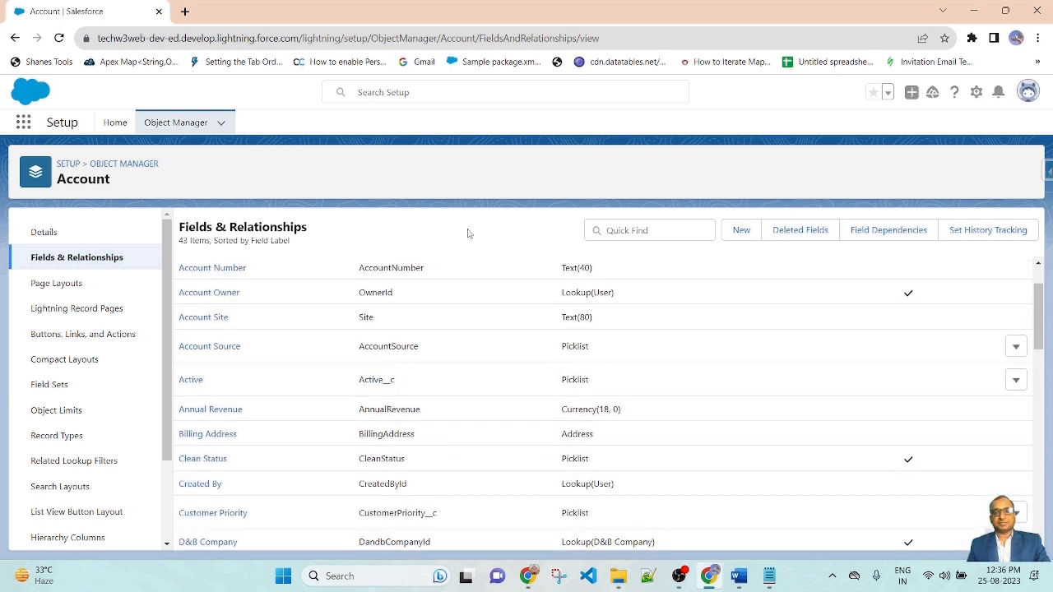
scroll(486, 428, down, 8)
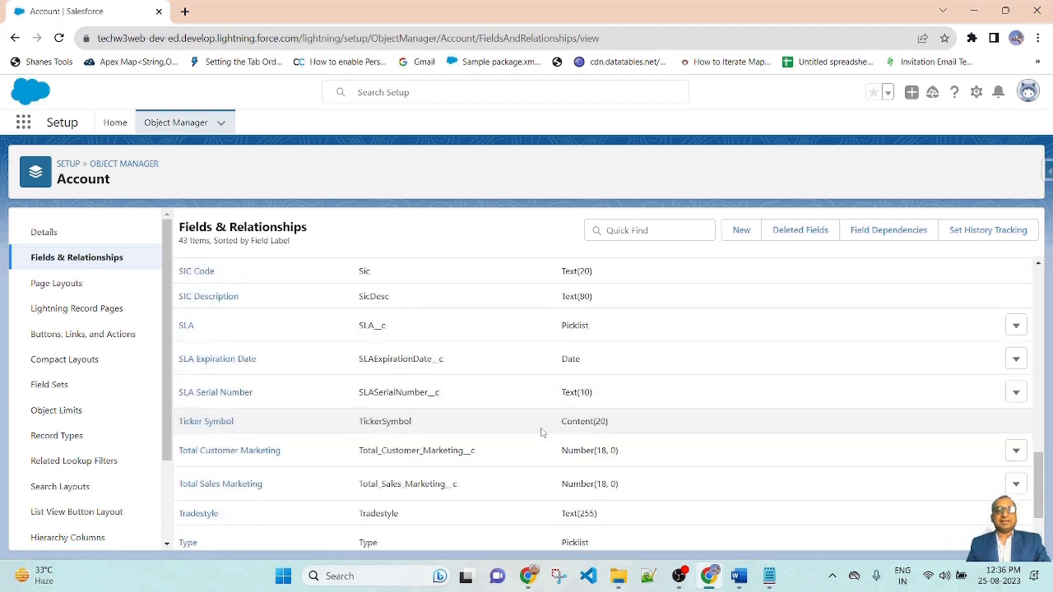
scroll(543, 329, up, 10)
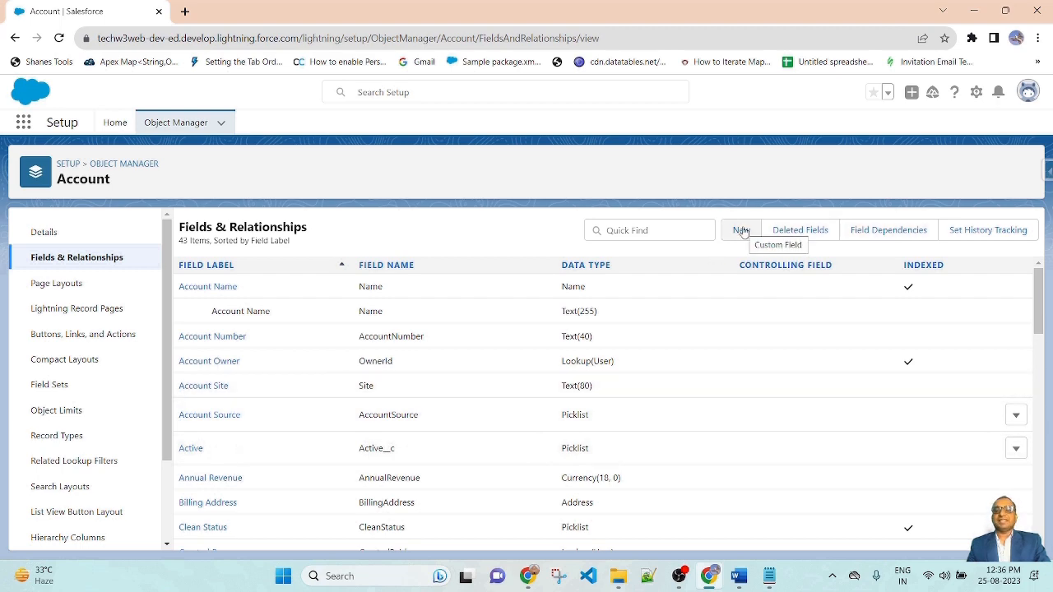
scroll(484, 452, down, 1)
scroll(484, 452, down, 10)
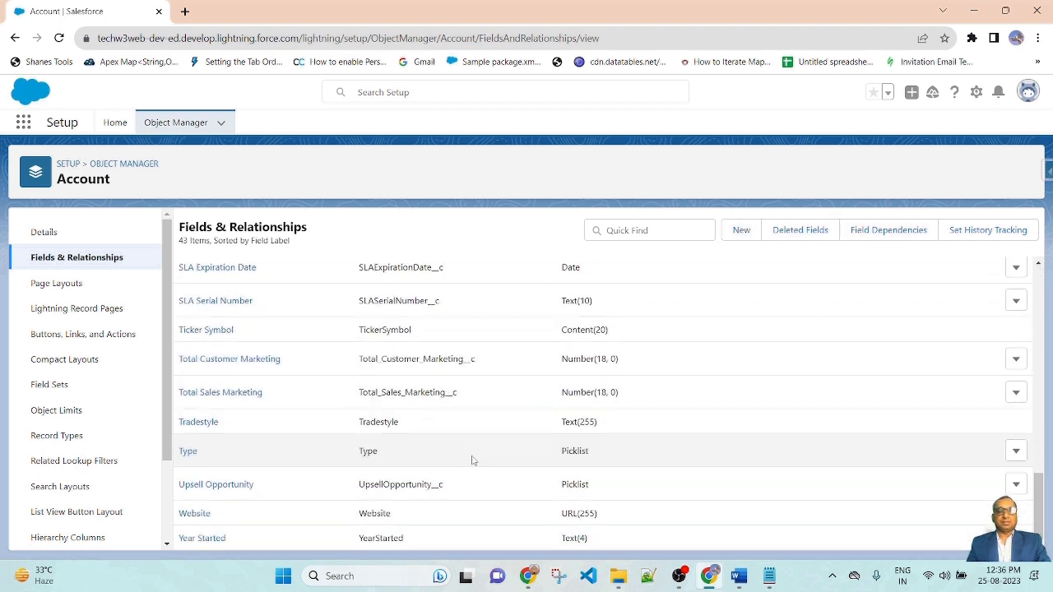
scroll(640, 437, up, 10)
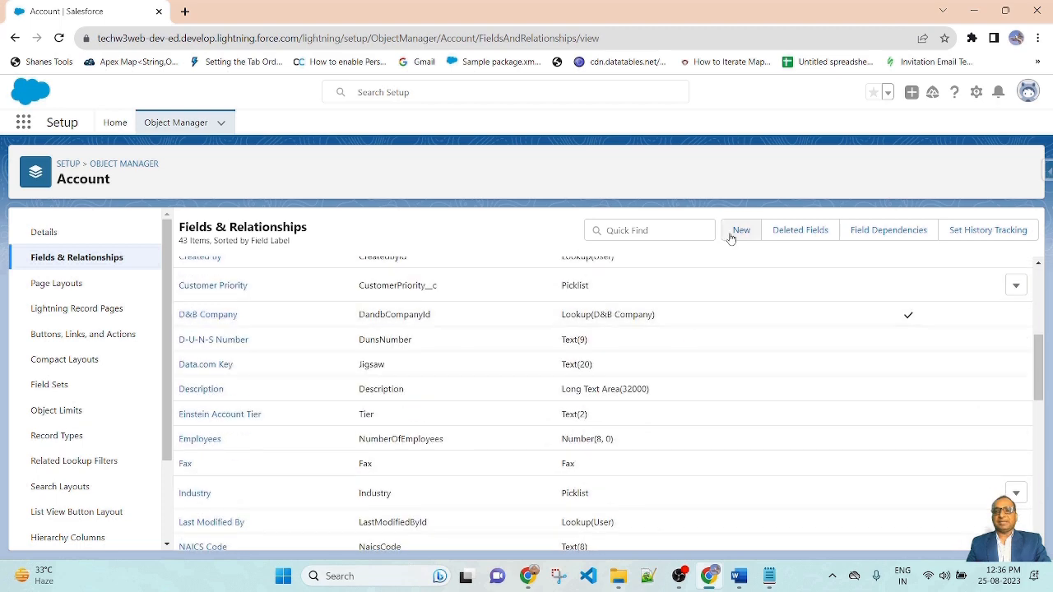
- Start a new custom field on the Account object, choose the Text data type and continue to its details
click(741, 230)
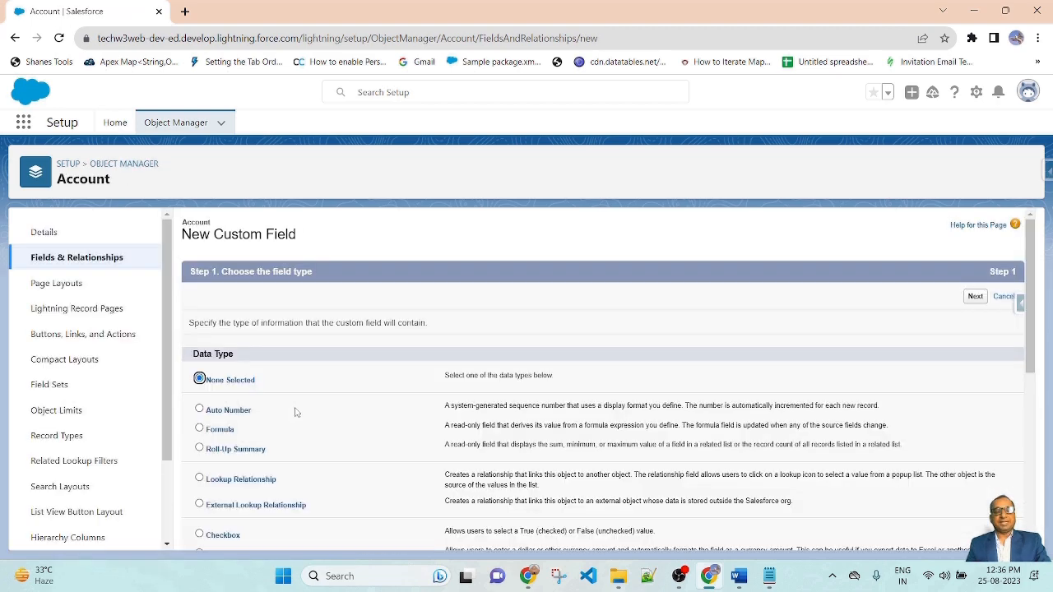
scroll(438, 397, down, 3)
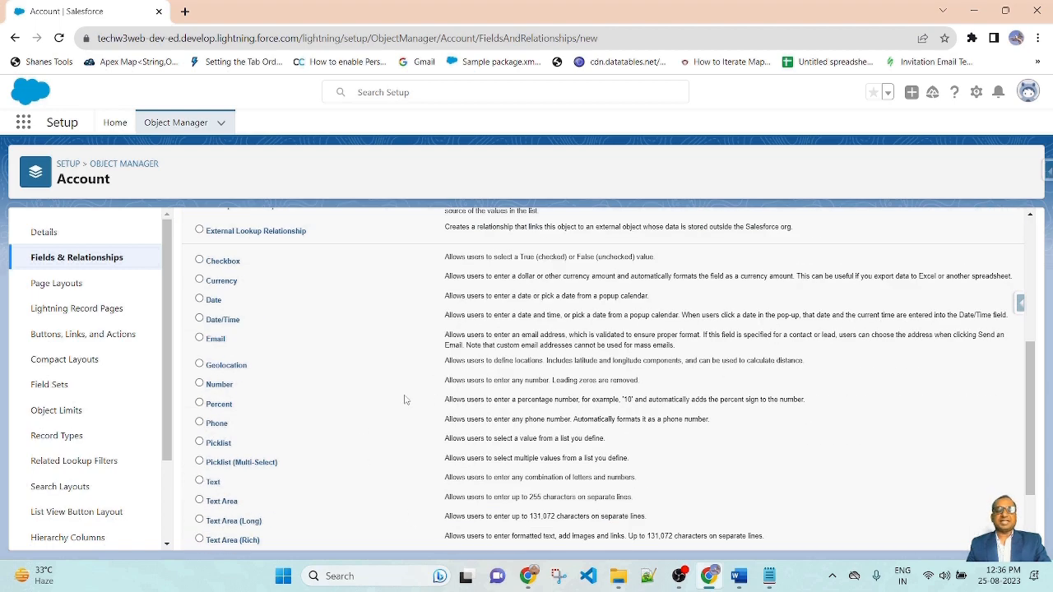
scroll(442, 506, down, 2)
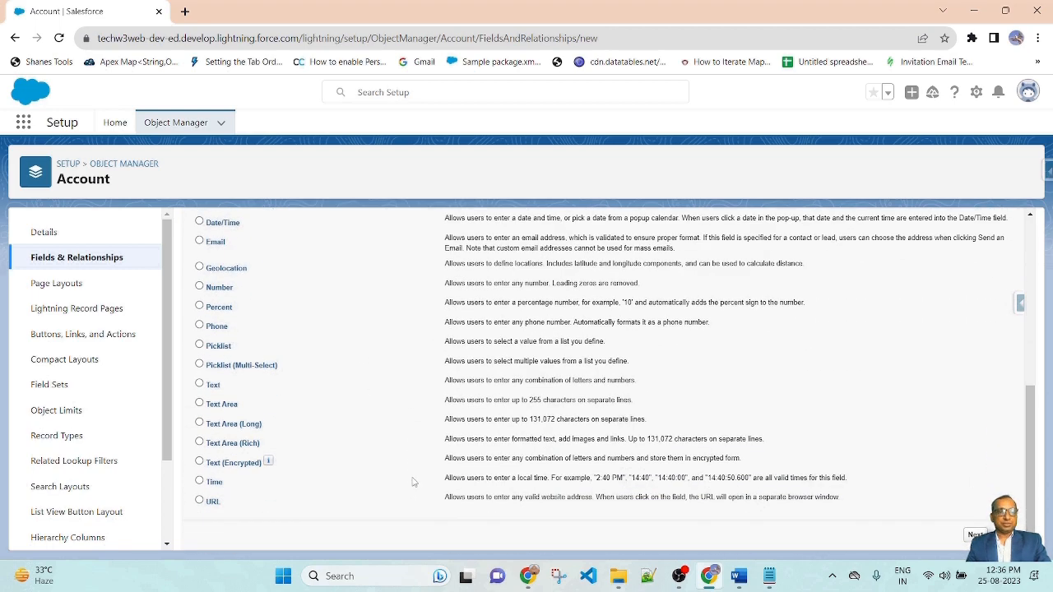
scroll(413, 483, up, 3)
scroll(413, 482, down, 3)
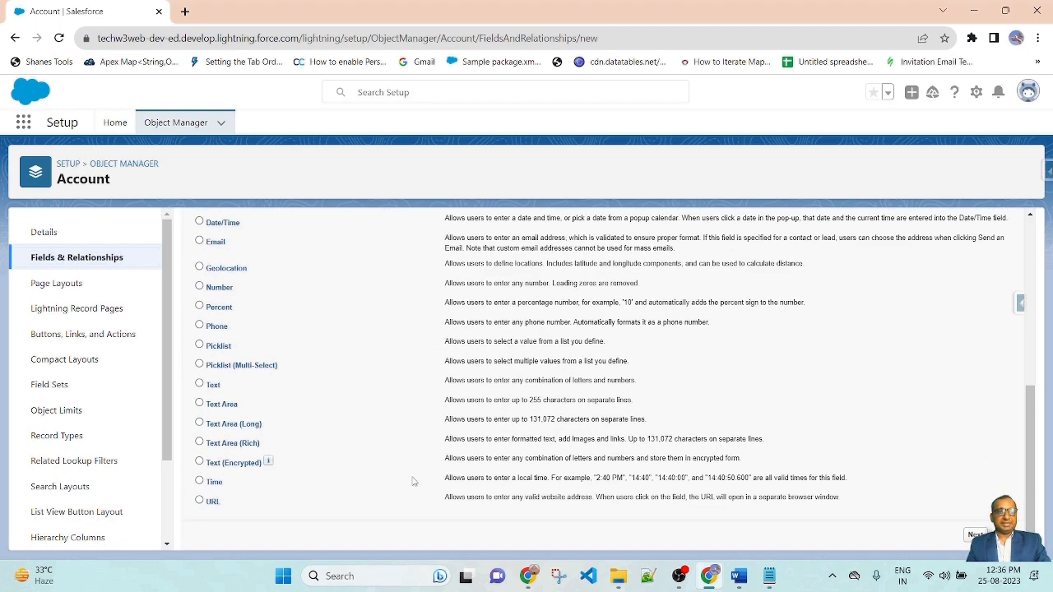
click(216, 390)
click(972, 539)
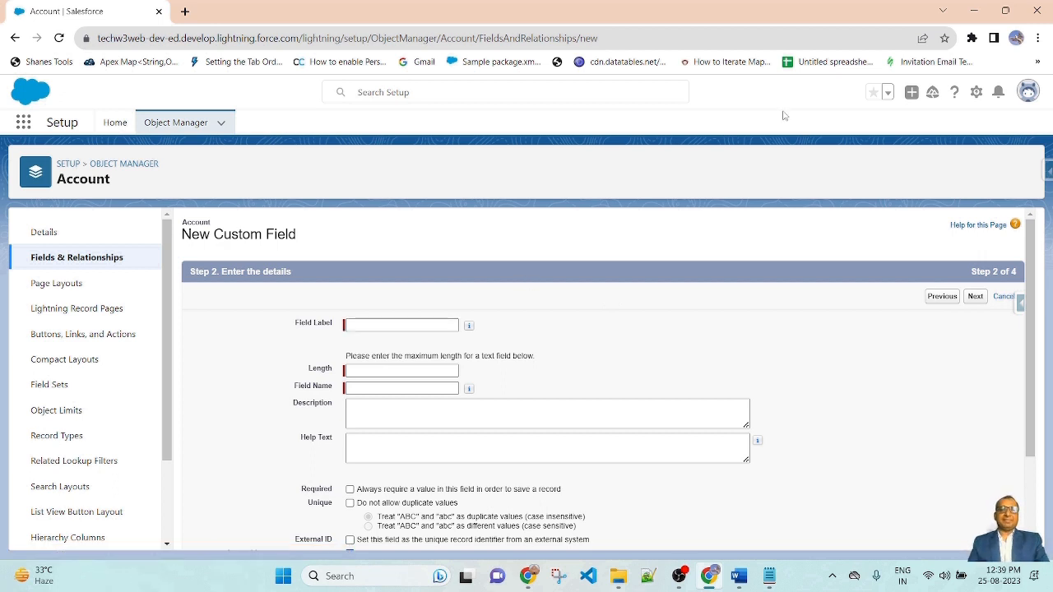
- Set the new text field's label to Tech W3Web and its maximum length to 100
click(402, 324)
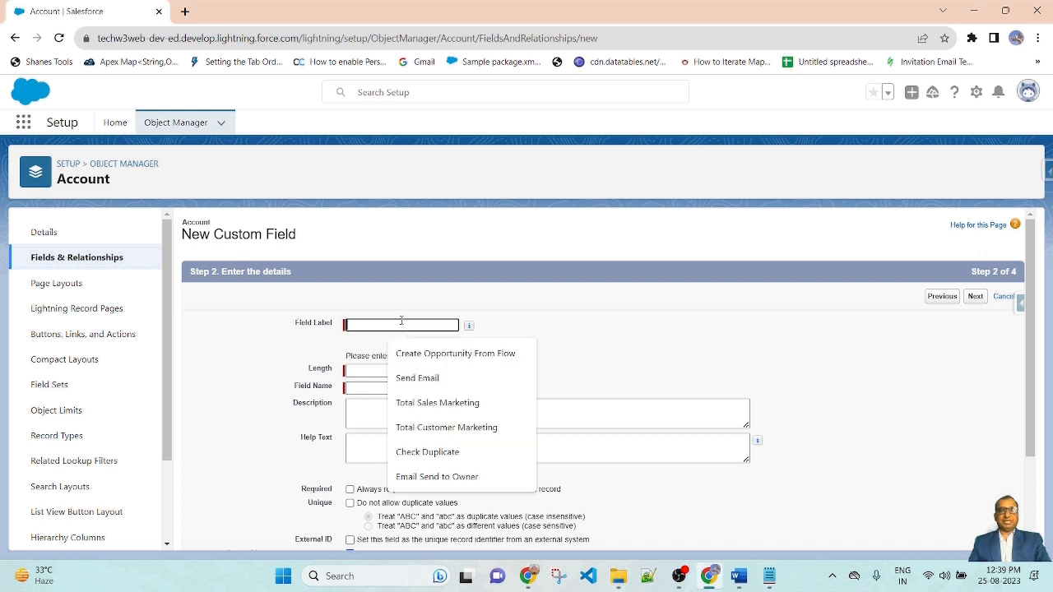
text(Tech W3Web)
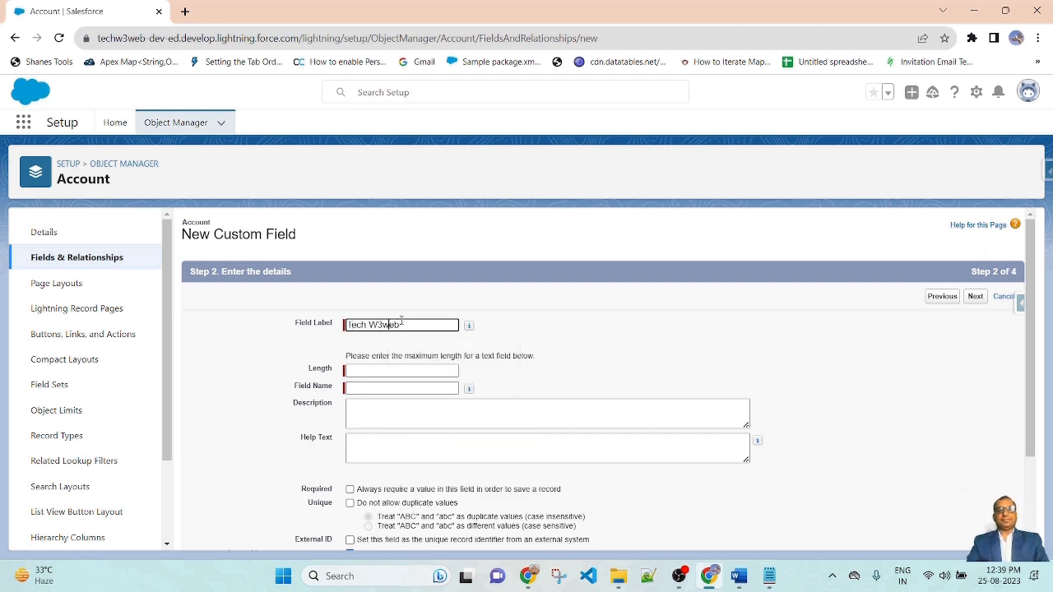
click(594, 344)
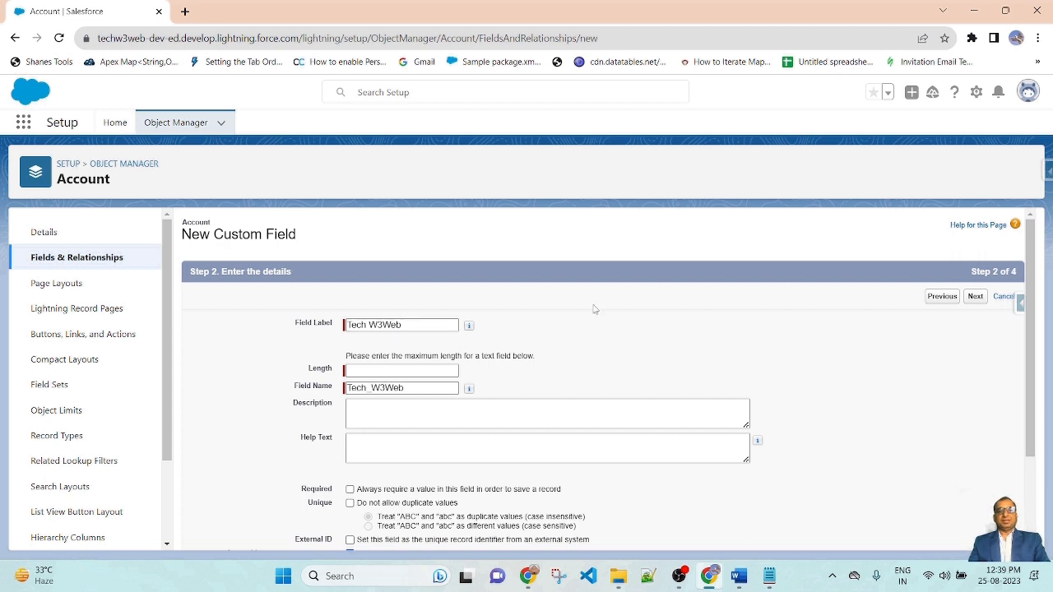
click(401, 372)
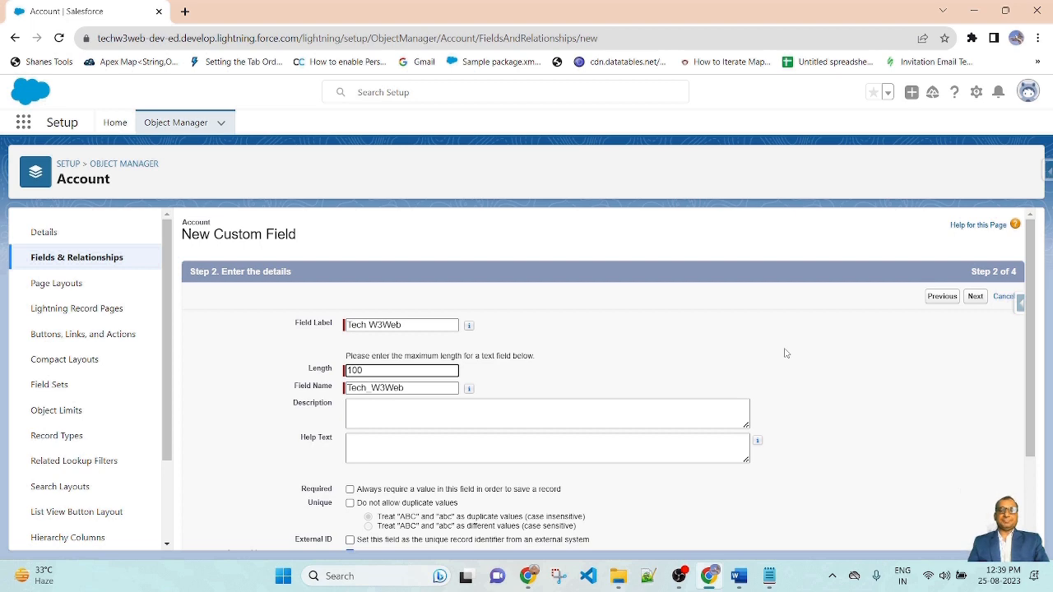
click(663, 353)
scroll(679, 362, down, 3)
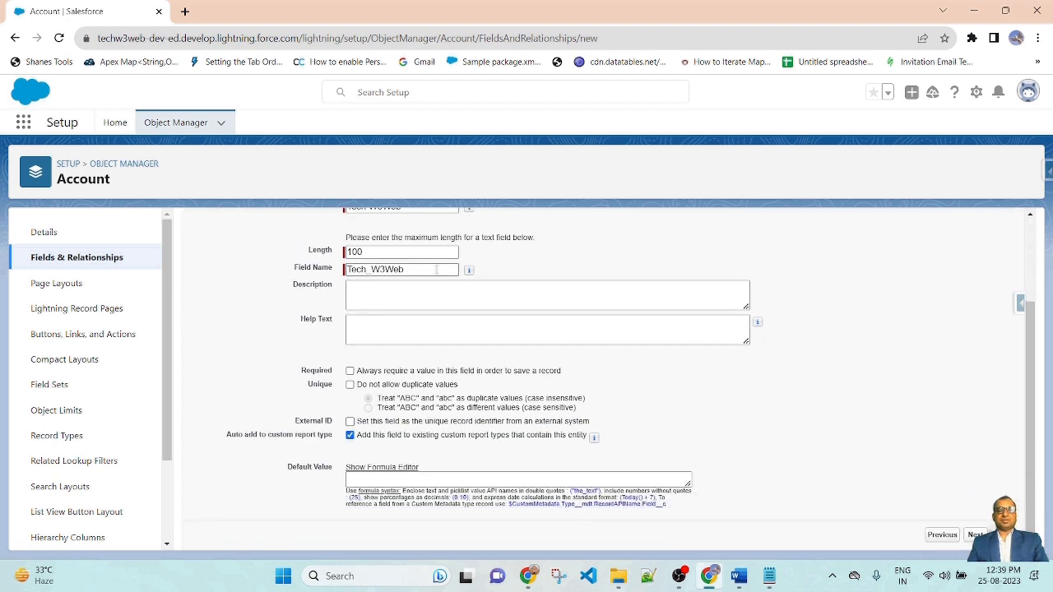
- Review the new field's details and continue to its field-level security with the remaining options left at their defaults
scroll(494, 345, up, 2)
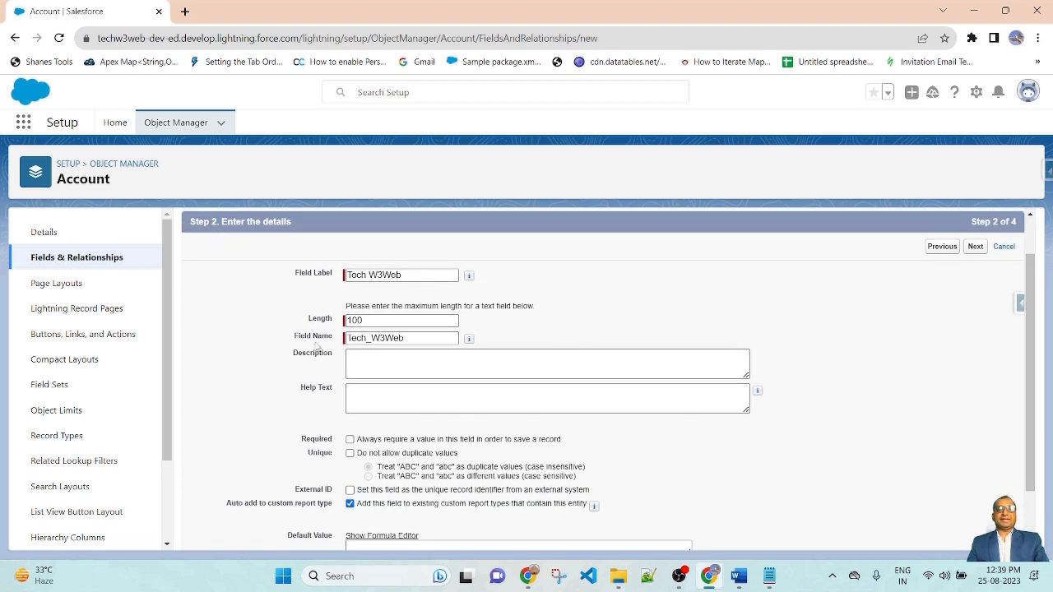
scroll(527, 395, down, 2)
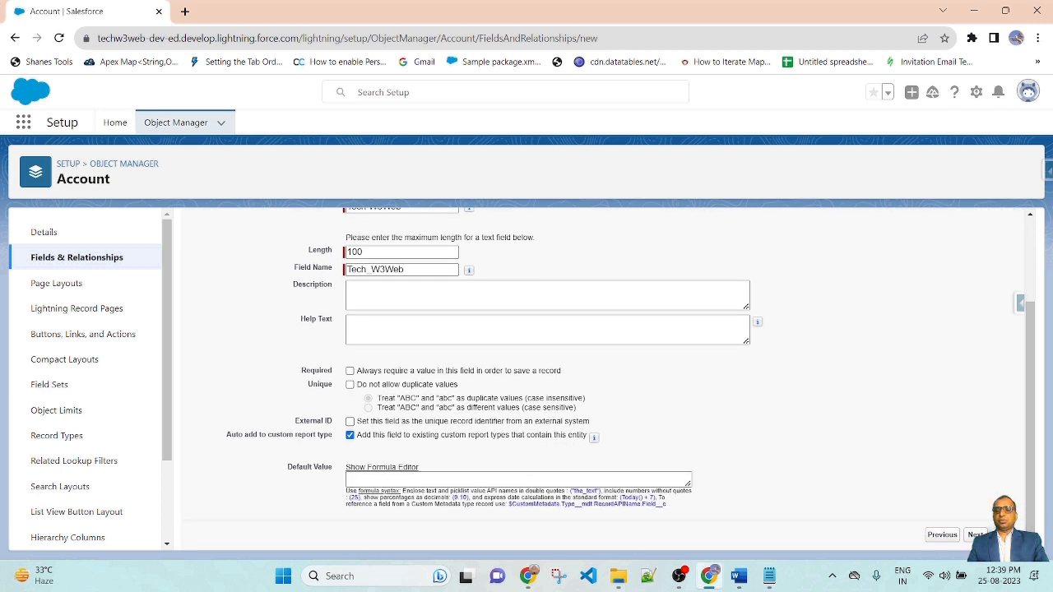
click(975, 535)
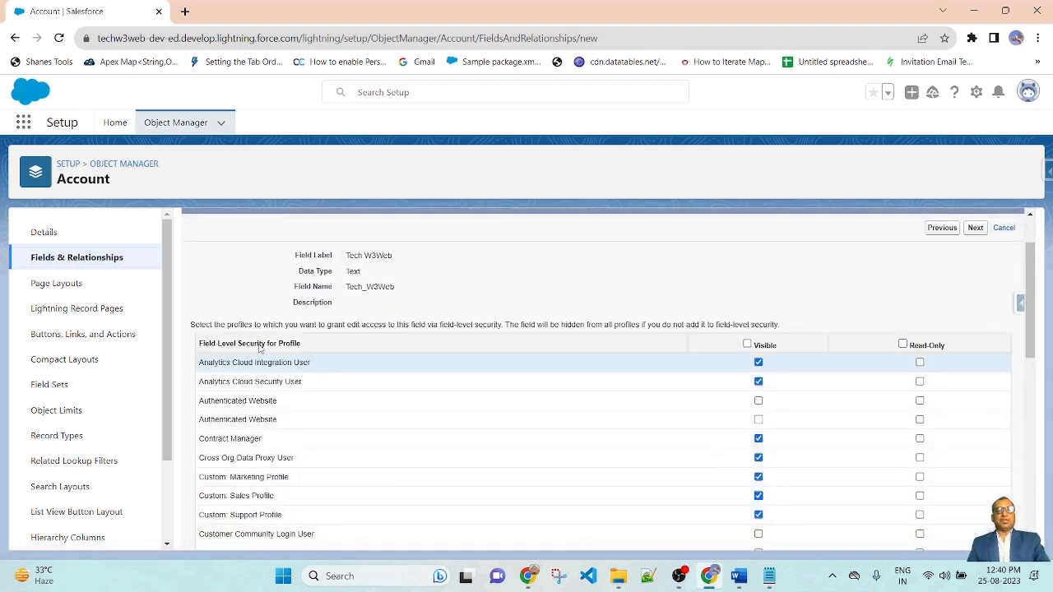
- Examine the field-level security instructions and each profile's Visible and Read-Only settings for the new field
scroll(320, 409, up, 1)
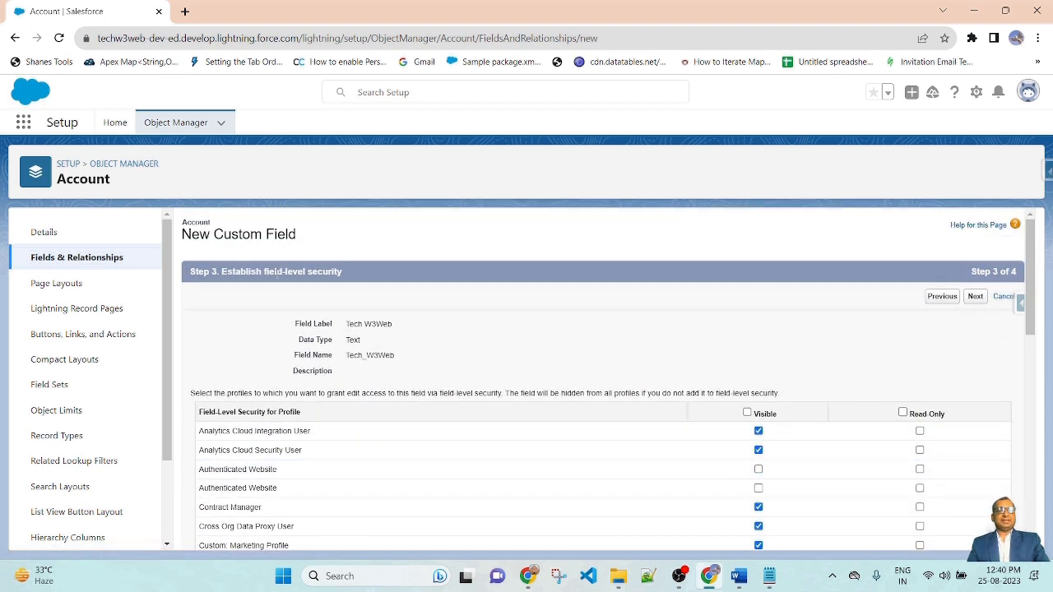
scroll(284, 284, down, 4)
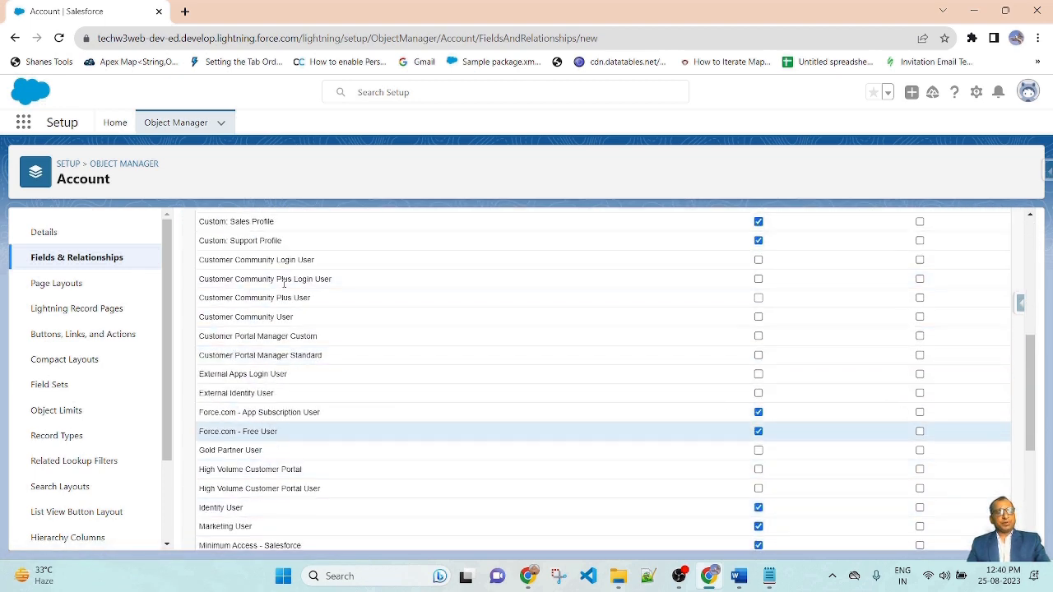
scroll(802, 365, down, 1)
scroll(774, 346, up, 6)
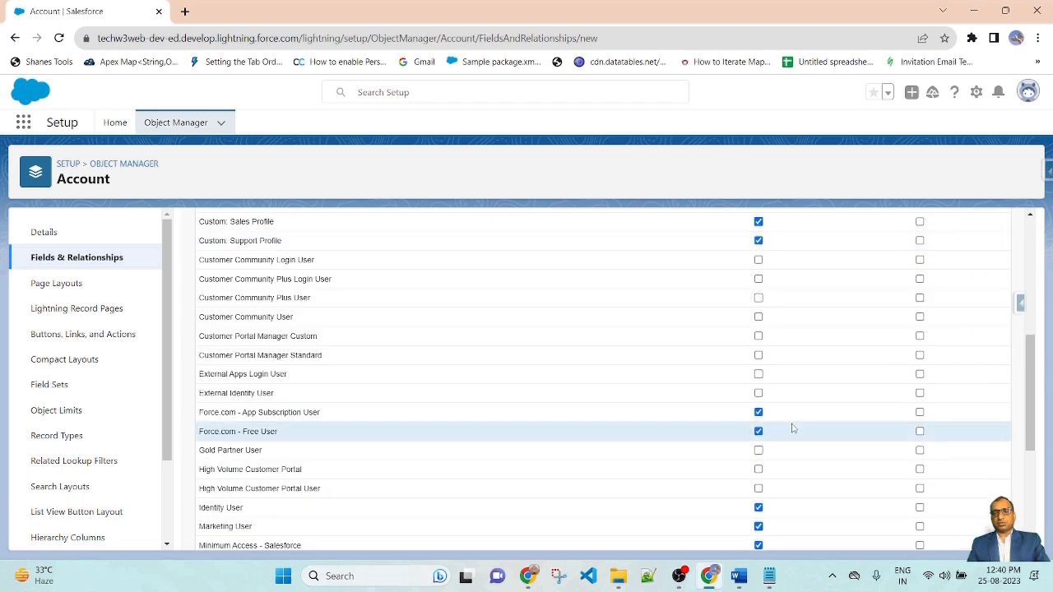
scroll(792, 428, up, 3)
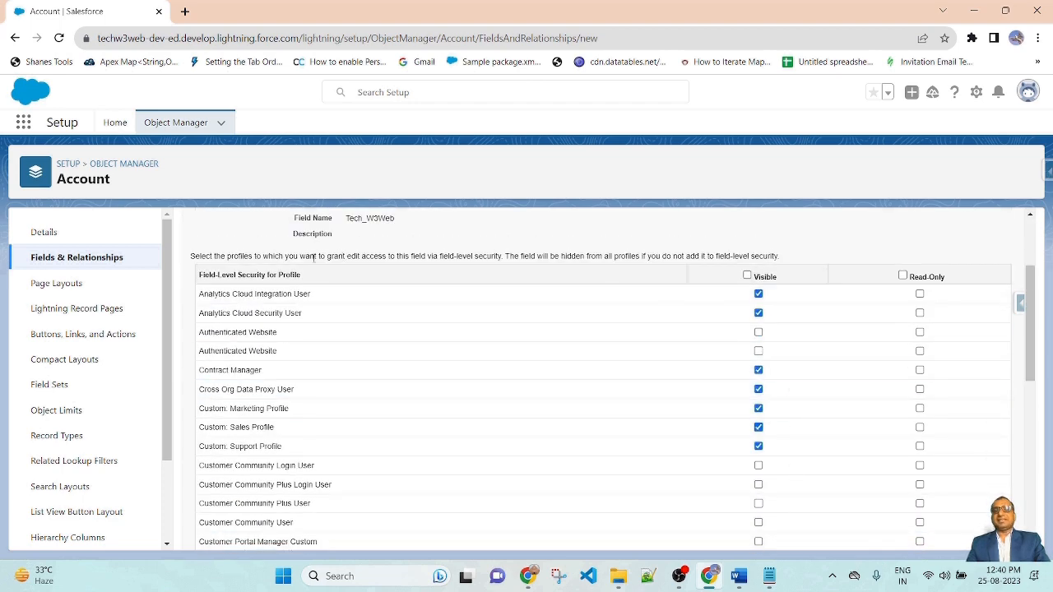
drag(313, 258, 666, 266)
click(727, 252)
scroll(889, 381, down, 3)
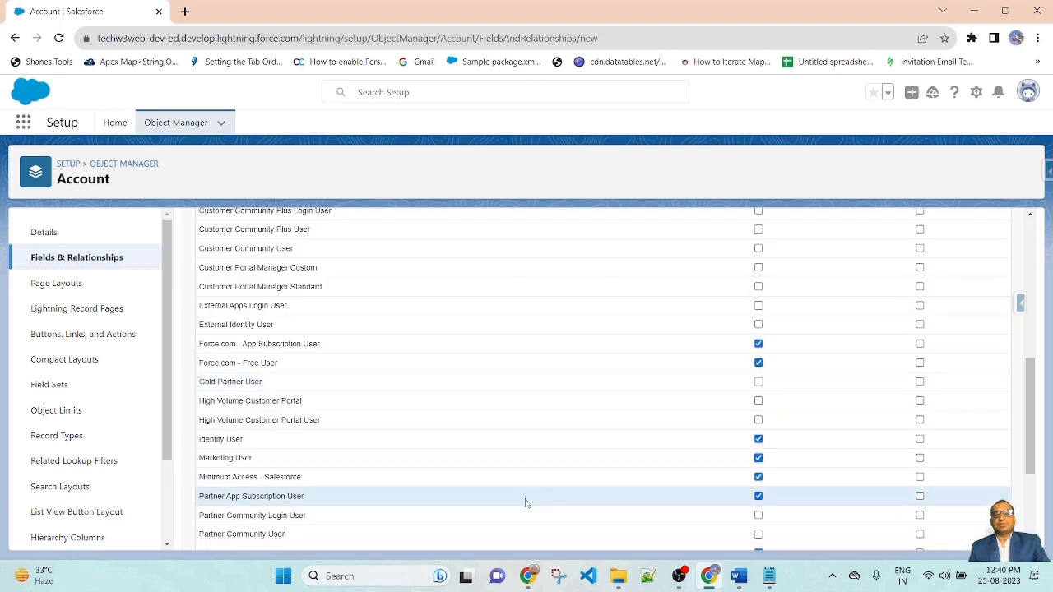
scroll(276, 543, up, 3)
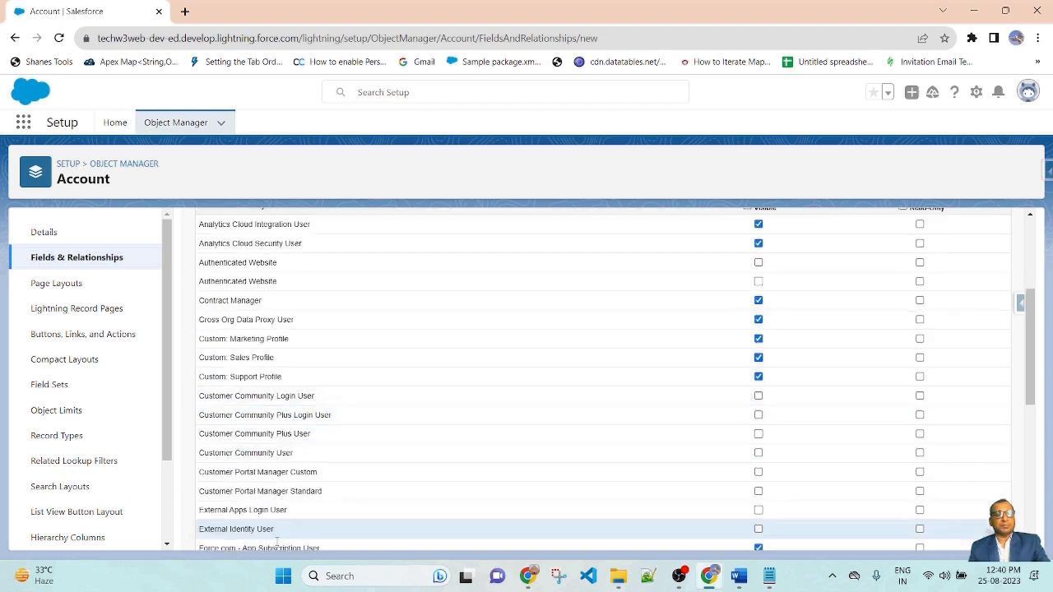
scroll(351, 459, down, 3)
scroll(351, 457, down, 2)
scroll(779, 450, up, 1)
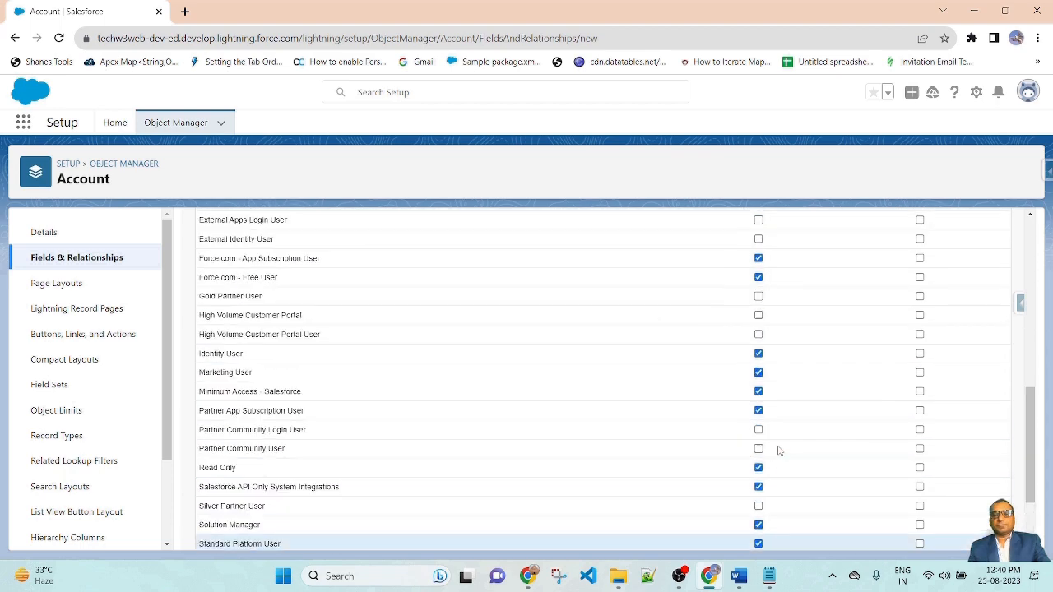
scroll(779, 451, up, 10)
scroll(753, 329, down, 2)
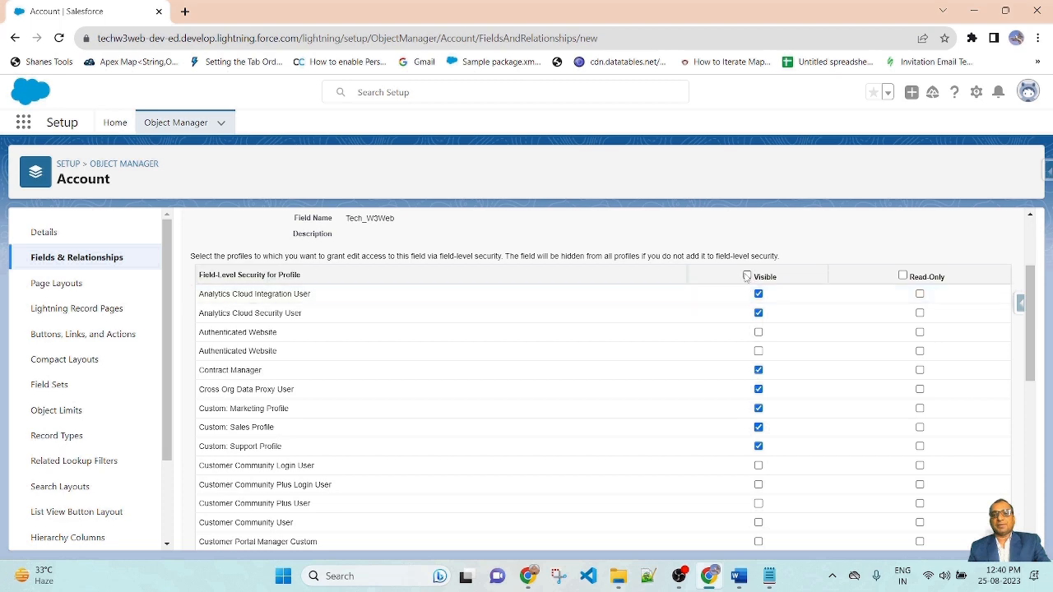
- Make the new field visible to all profiles and continue to the page layout assignment
click(747, 277)
scroll(819, 371, down, 8)
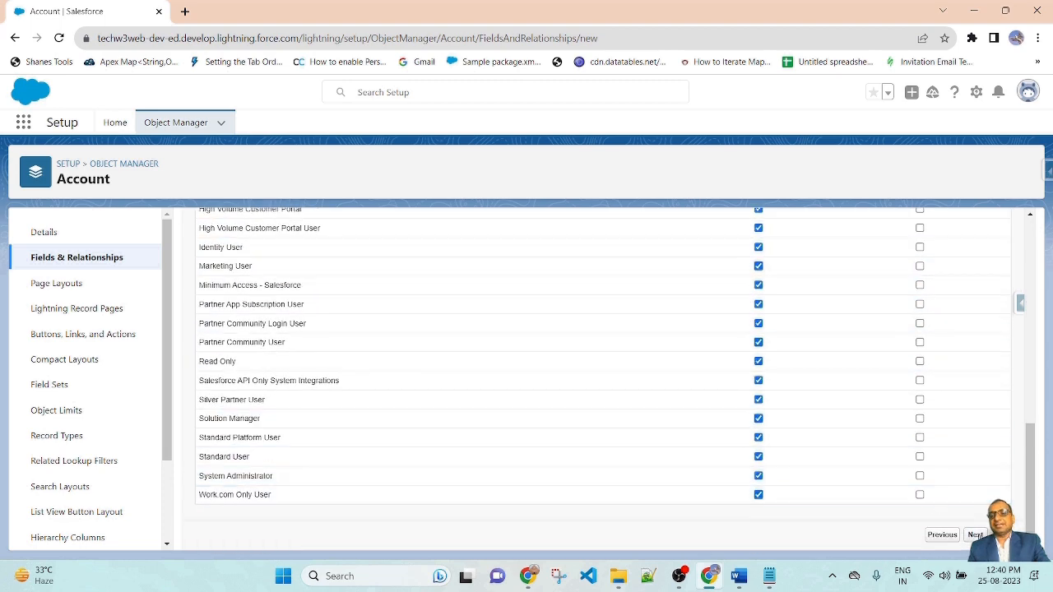
click(977, 536)
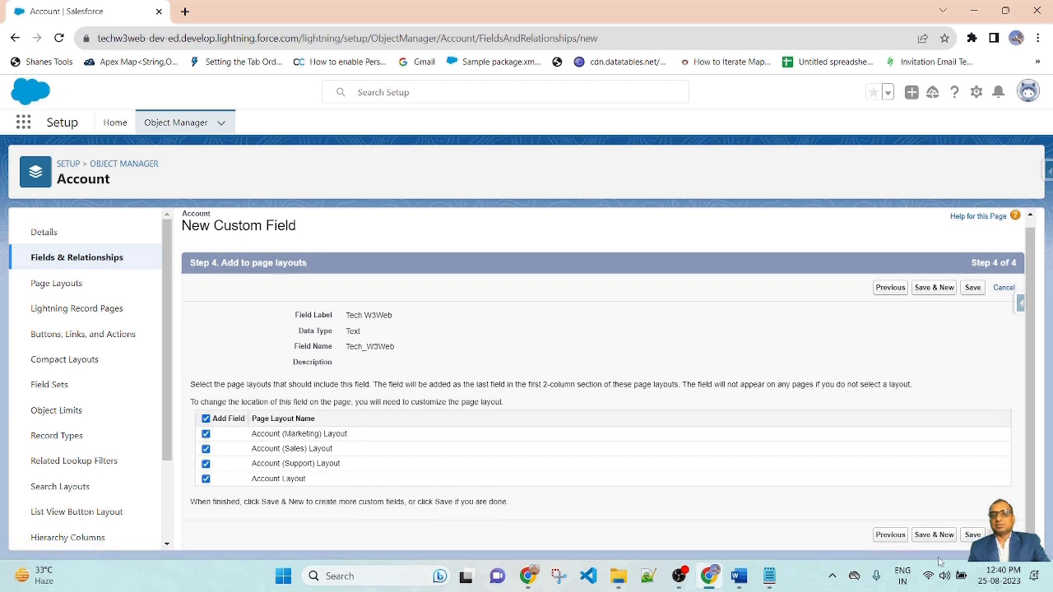
- Save the new field with all Account page layouts included, and look for Tech W3Web in the object's field list
click(974, 535)
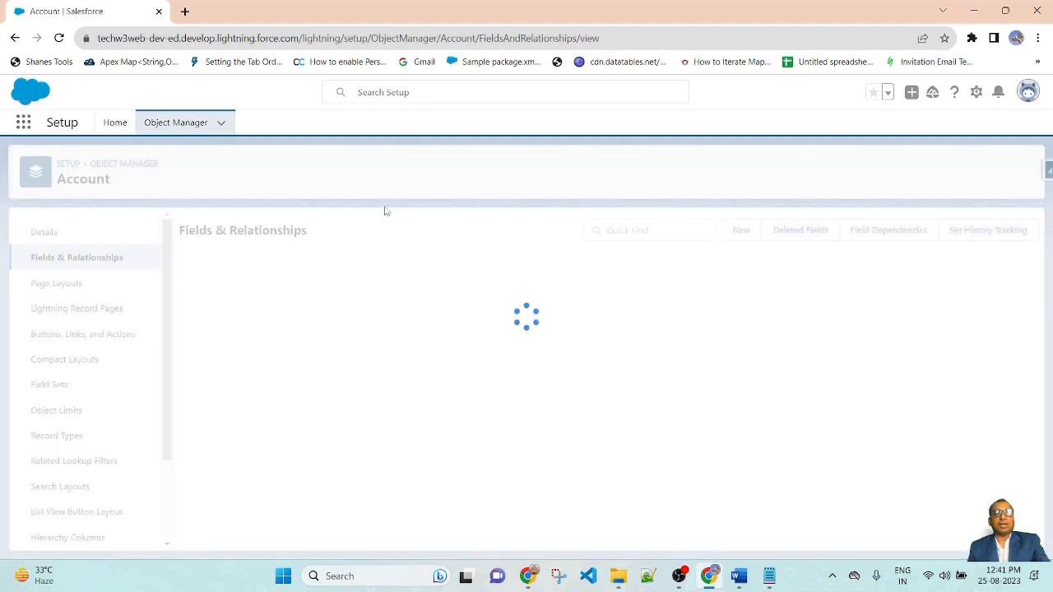
scroll(508, 418, down, 10)
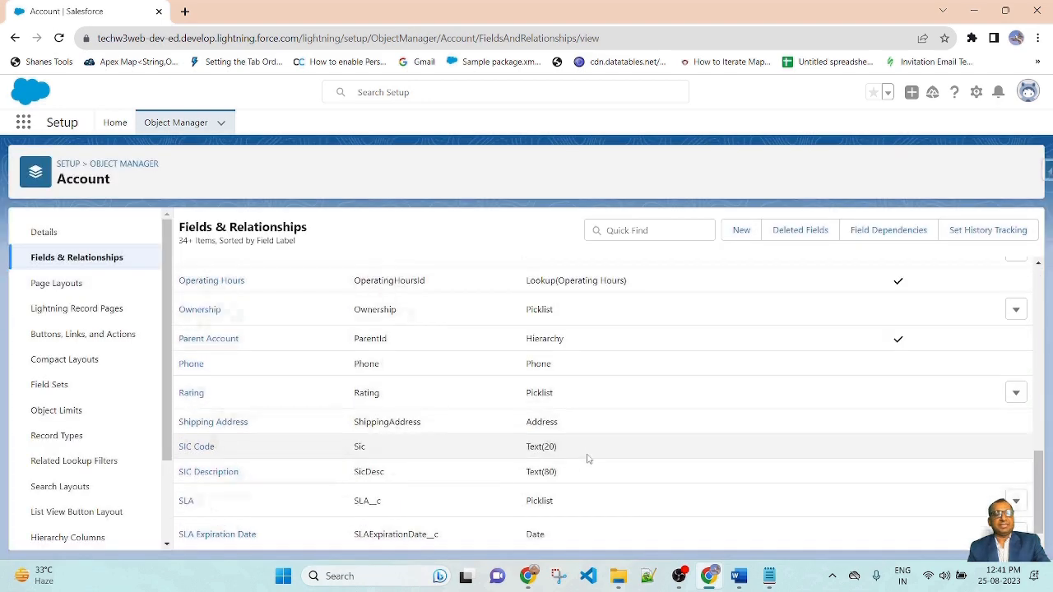
scroll(469, 501, down, 5)
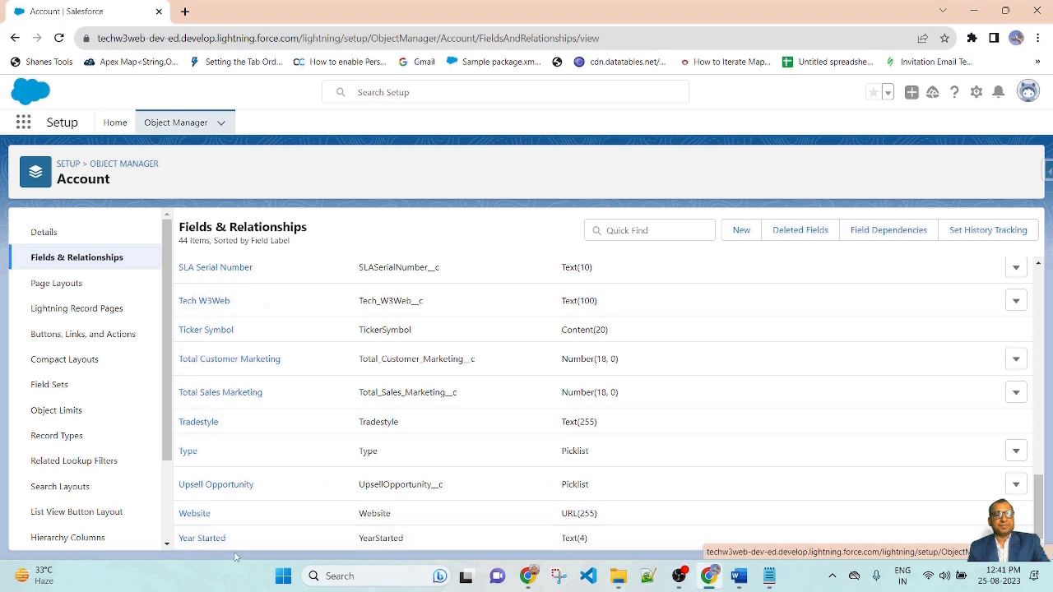
scroll(425, 460, up, 15)
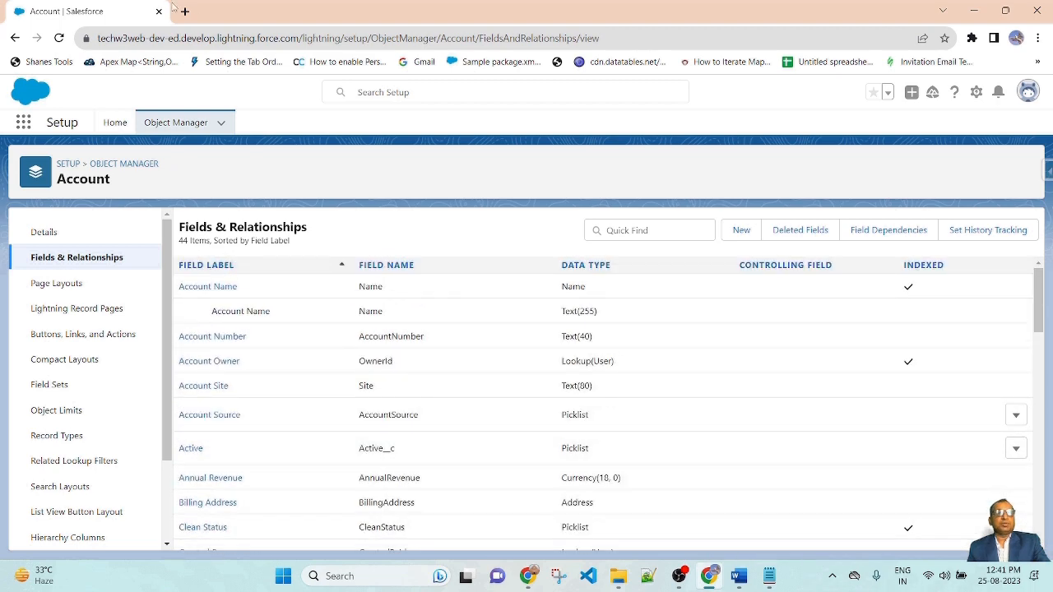
- Switch to the Sales app and open the GenePoint record from the recently viewed accounts
click(25, 123)
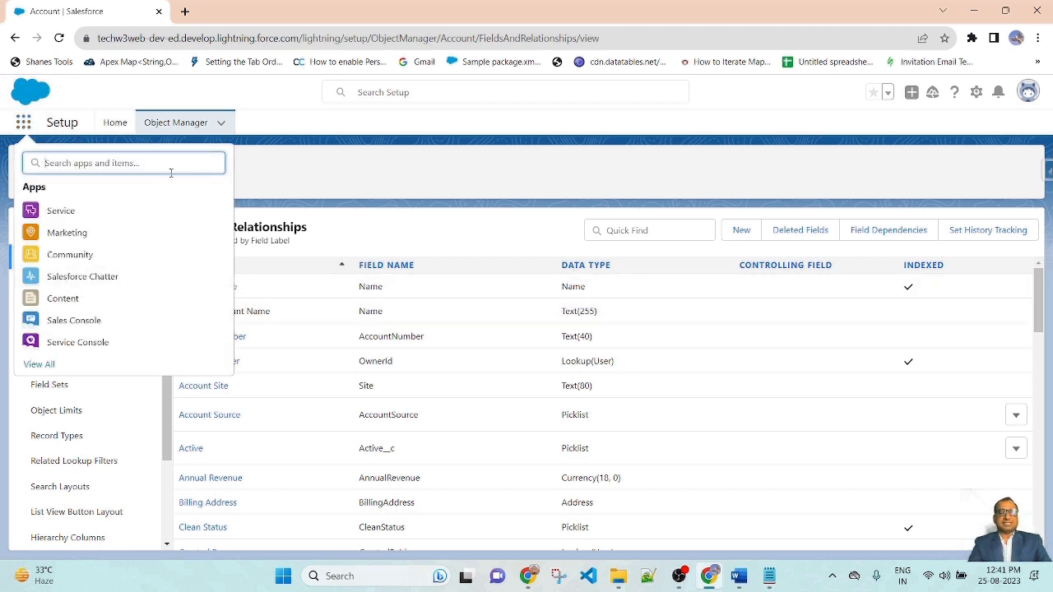
text(sales)
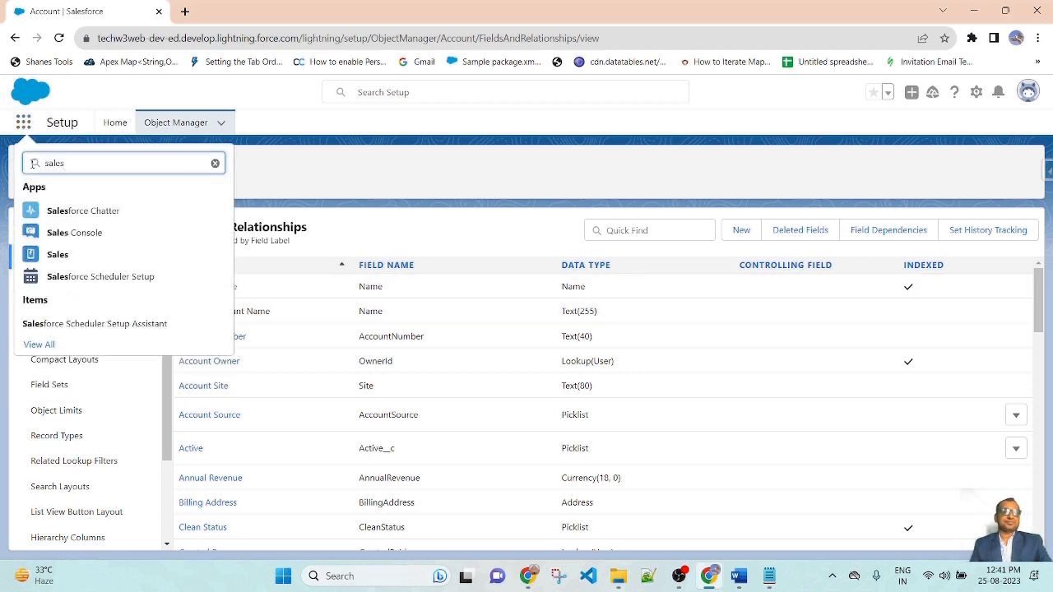
click(56, 256)
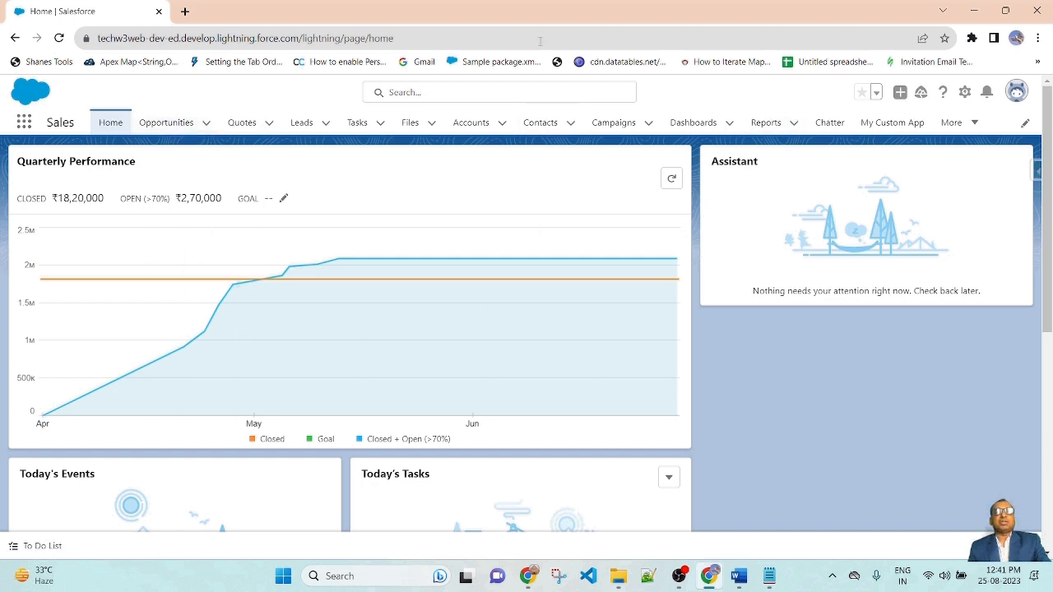
click(471, 123)
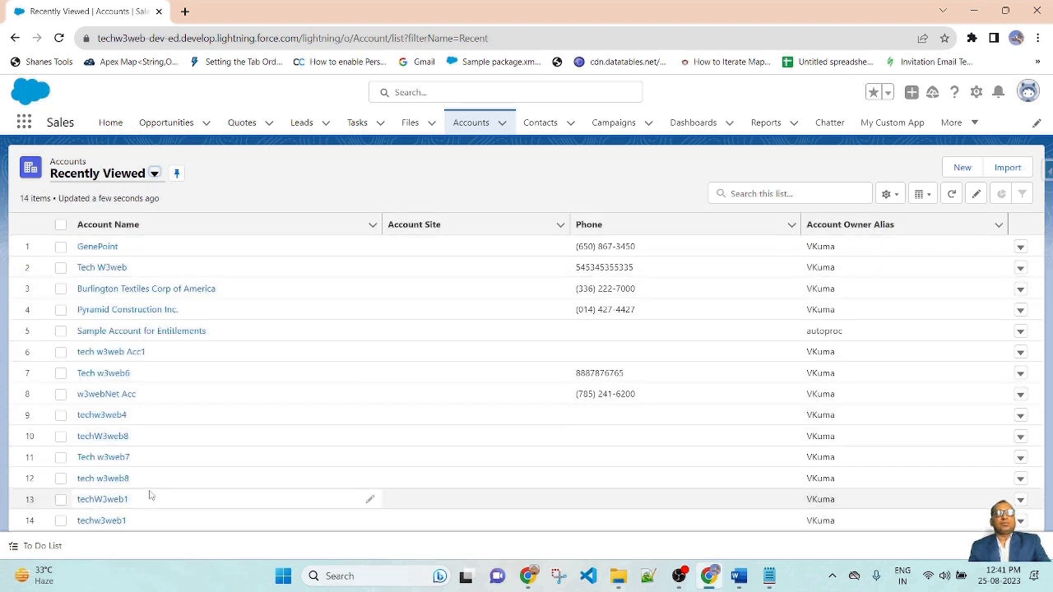
click(99, 248)
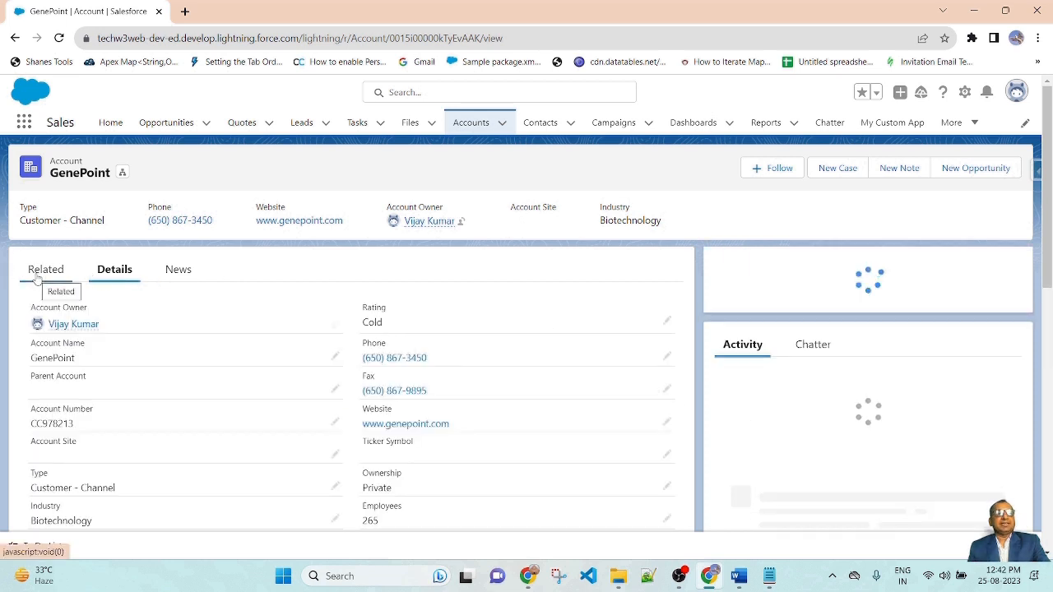
- Look at the GenePoint account's News and Related sections and skim through its related lists
click(56, 280)
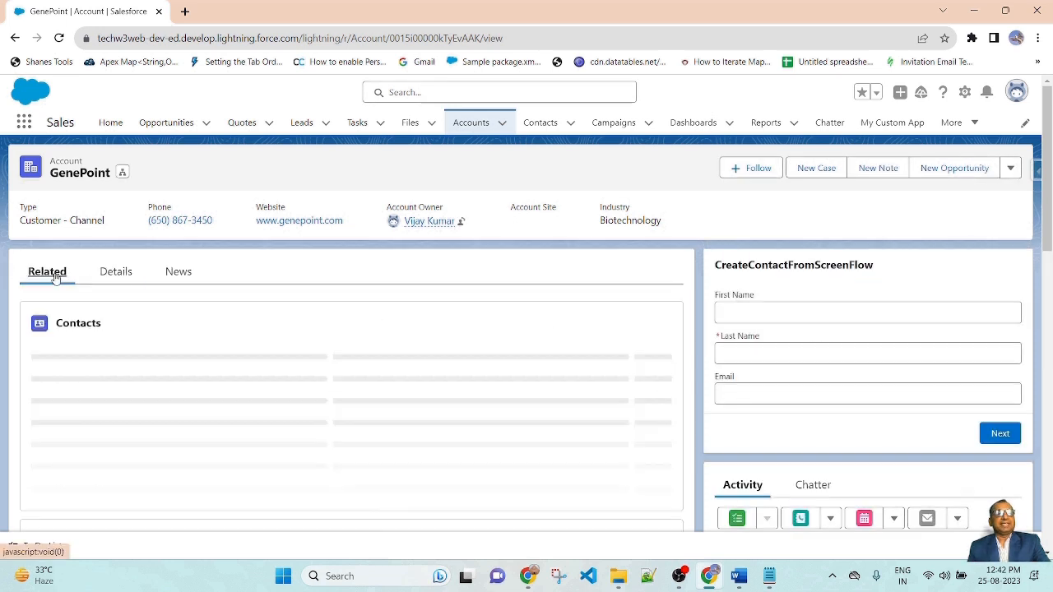
click(188, 280)
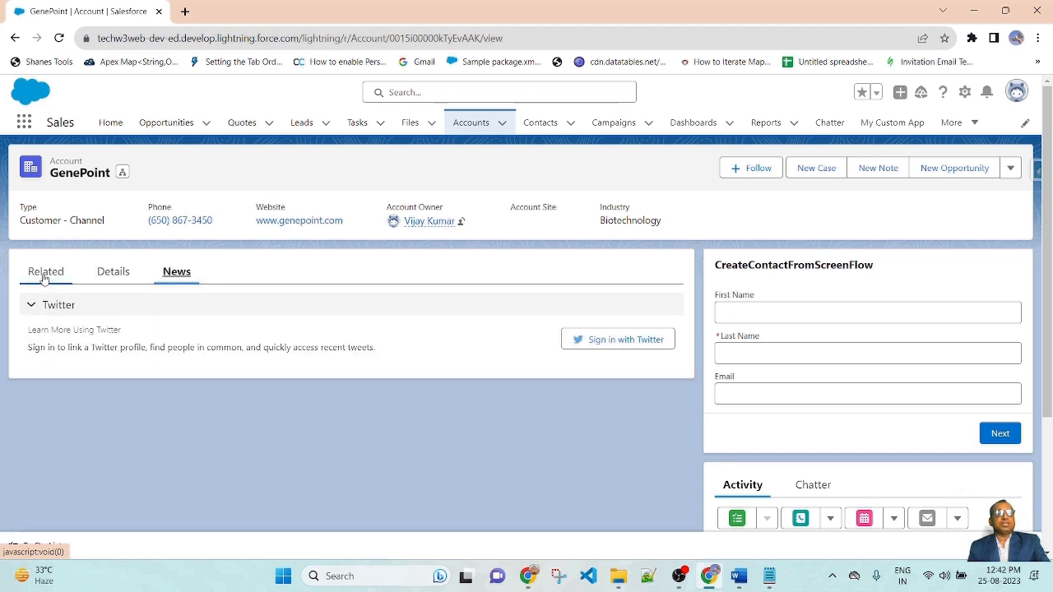
click(45, 279)
scroll(474, 381, down, 2)
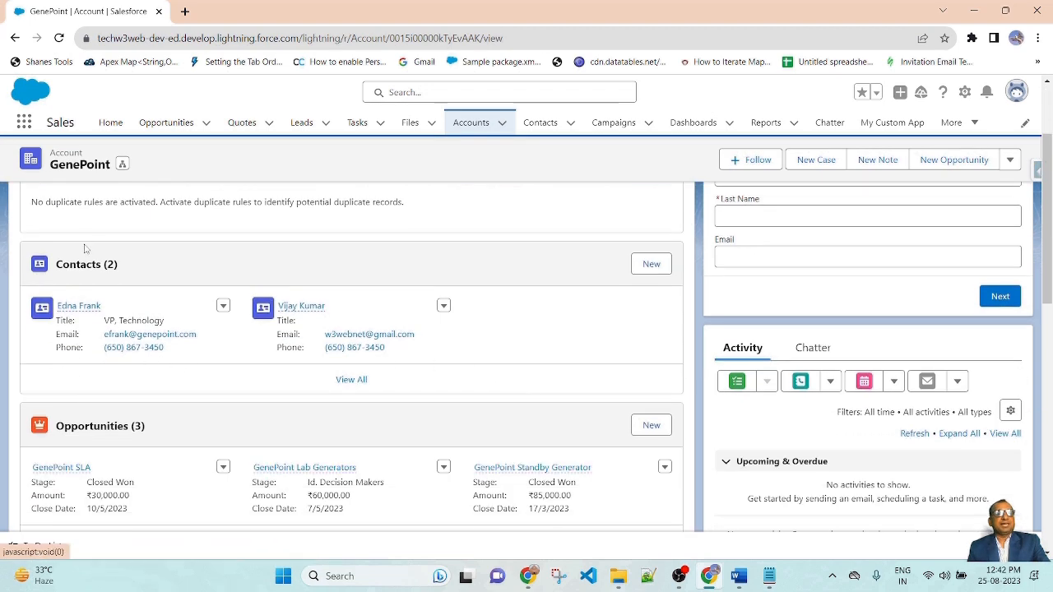
scroll(136, 439, down, 3)
scroll(139, 436, up, 4)
scroll(130, 404, down, 3)
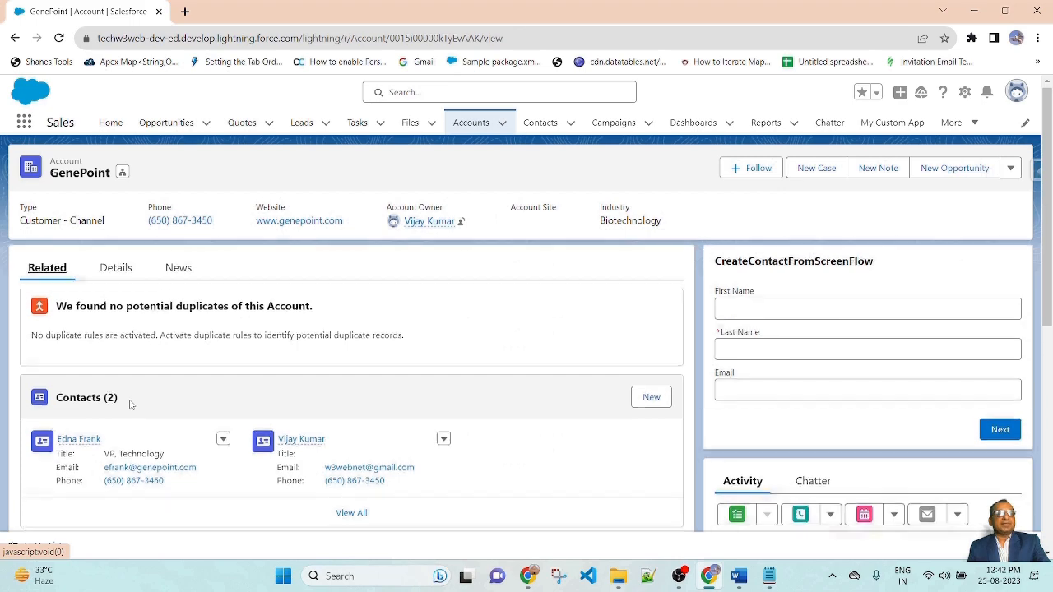
scroll(141, 397, up, 3)
scroll(144, 428, down, 5)
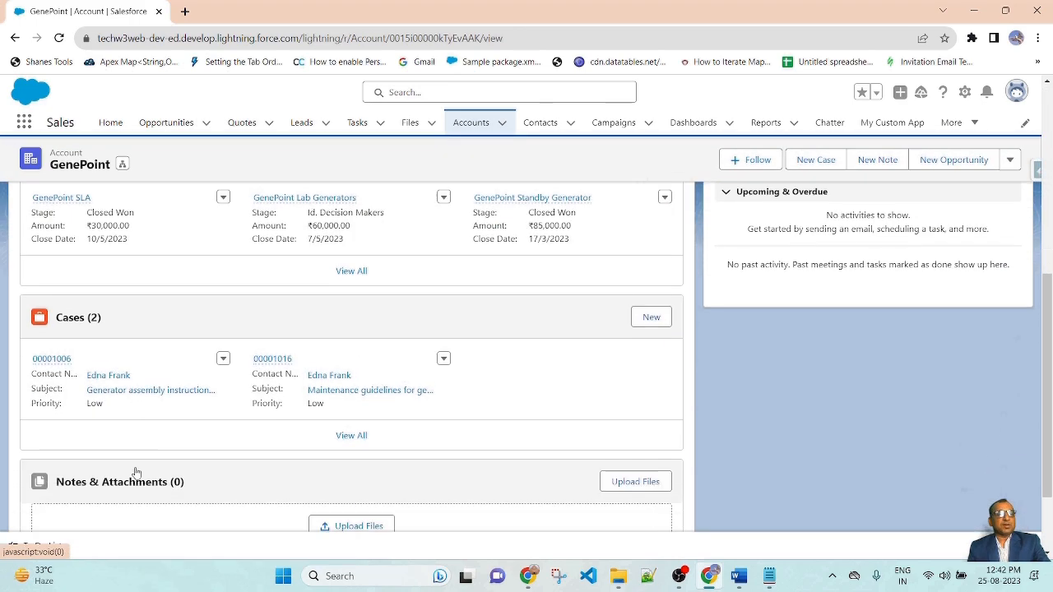
scroll(137, 480, up, 4)
scroll(273, 272, up, 2)
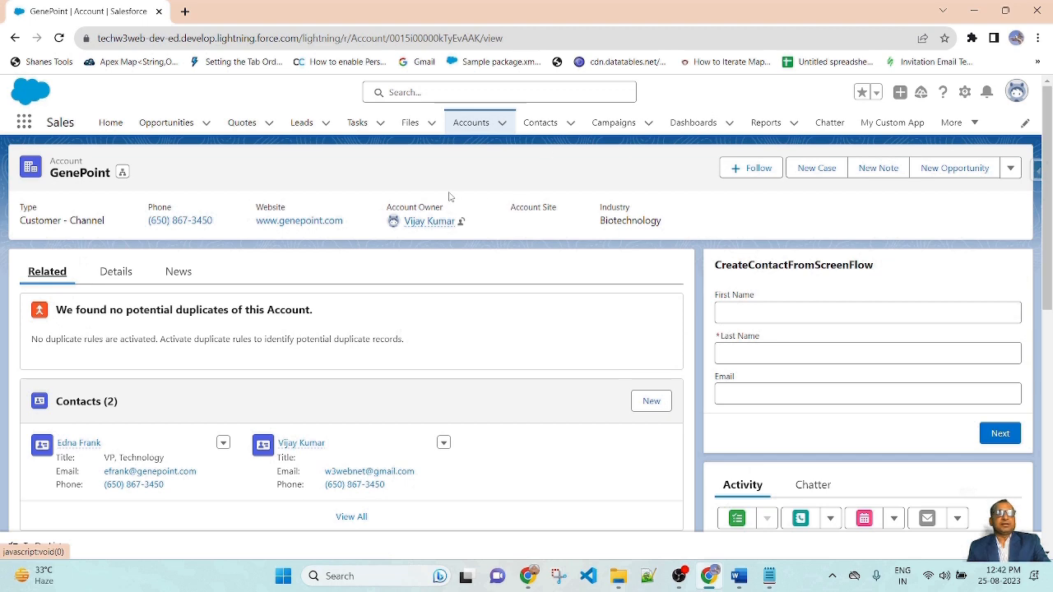
- Examine GenePoint's related contacts, opportunities, cases, notes and attachments, and partners in turn
scroll(181, 407, down, 2)
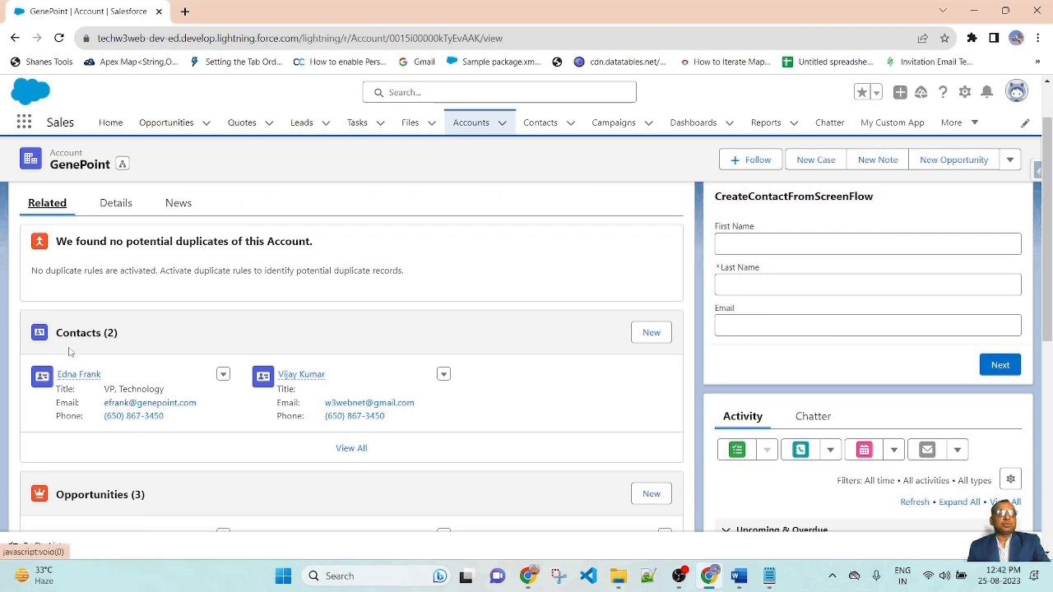
scroll(229, 412, down, 3)
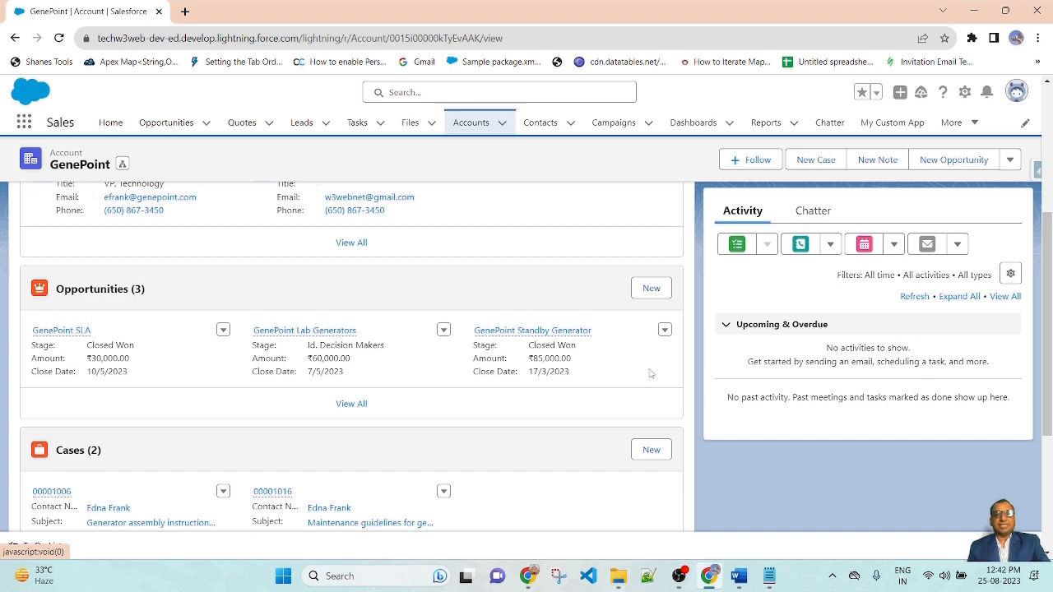
scroll(260, 466, down, 2)
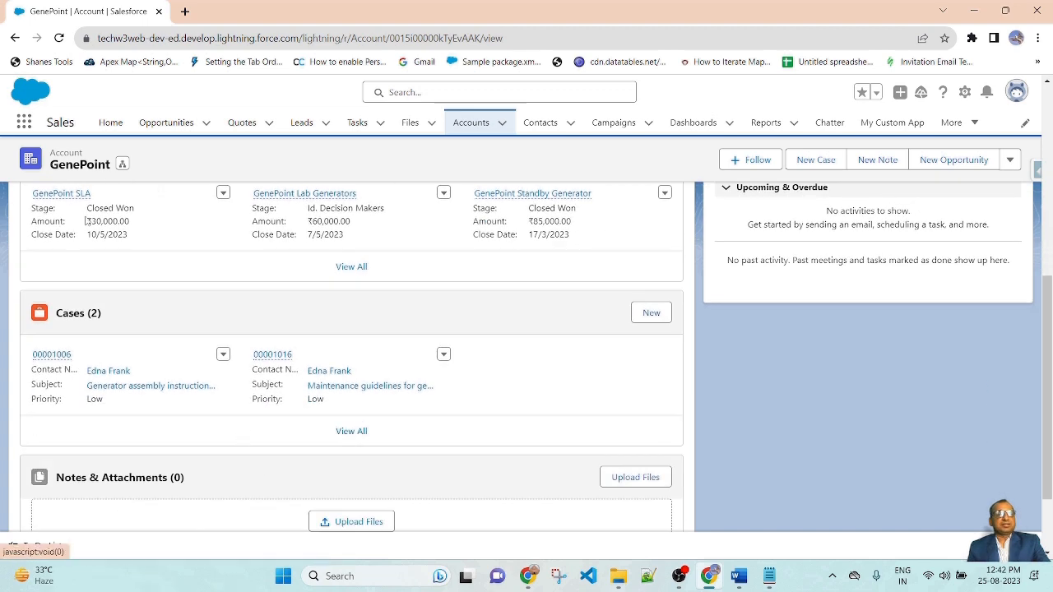
scroll(96, 381, down, 2)
scroll(74, 370, up, 2)
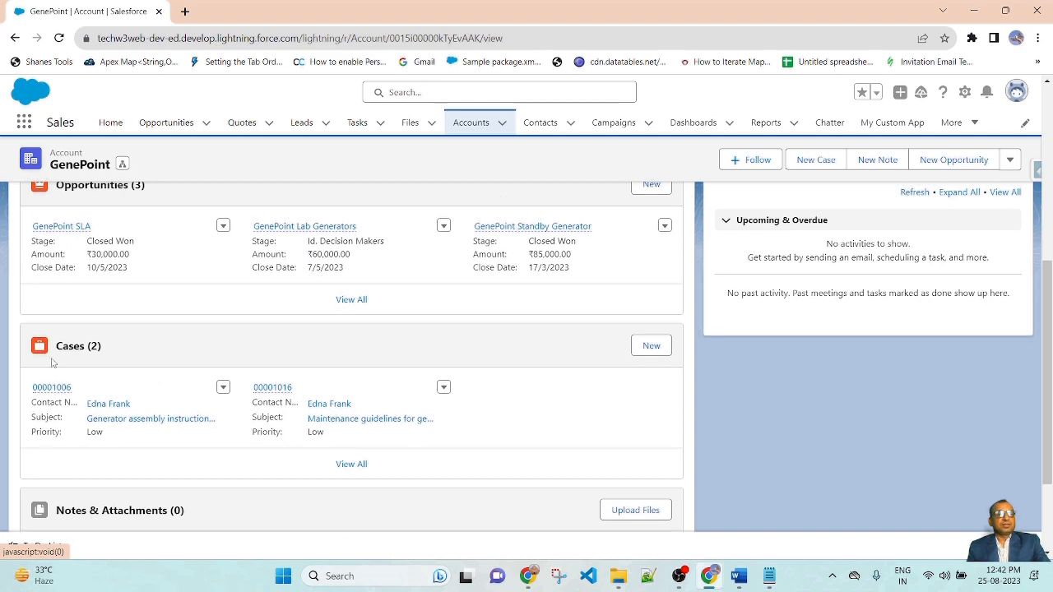
scroll(223, 360, down, 2)
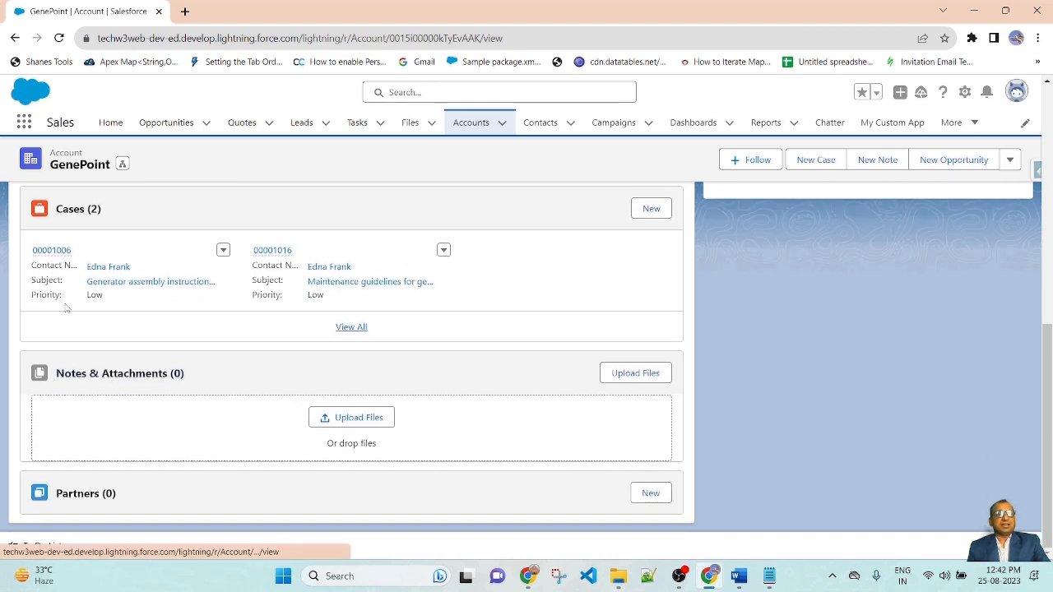
scroll(122, 341, up, 2)
scroll(179, 333, up, 1)
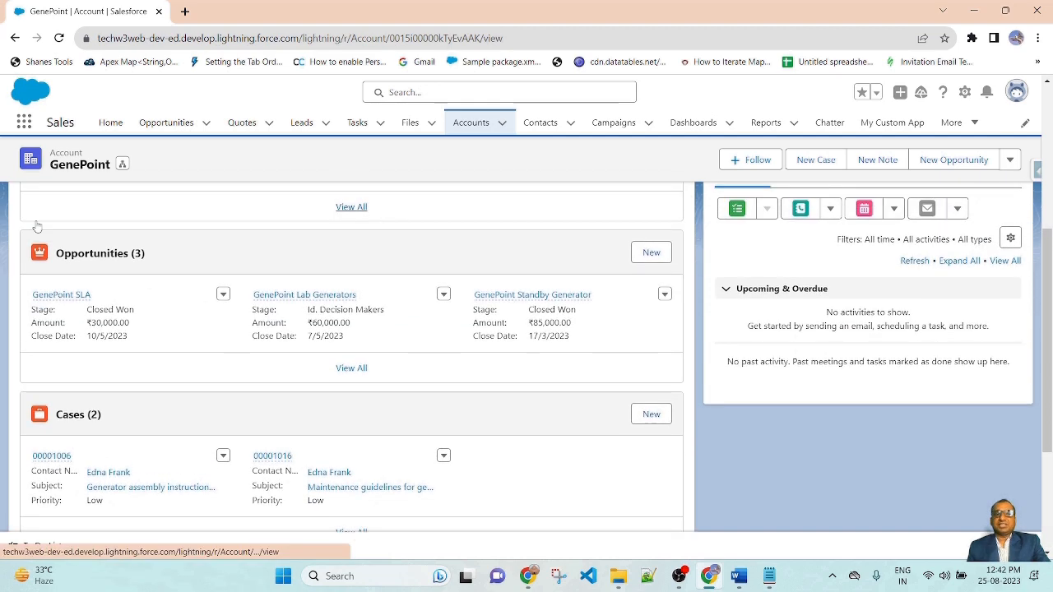
scroll(151, 369, down, 3)
scroll(152, 368, up, 5)
scroll(153, 368, up, 2)
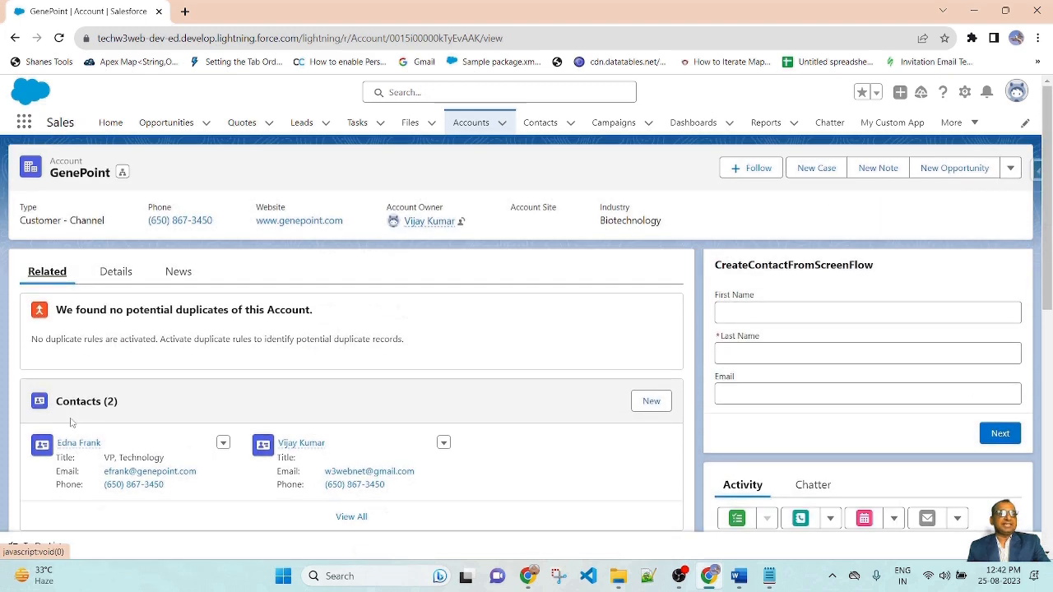
- Examine GenePoint's related contacts and opportunities, and read through all the fields in the account's details
scroll(45, 377, down, 2)
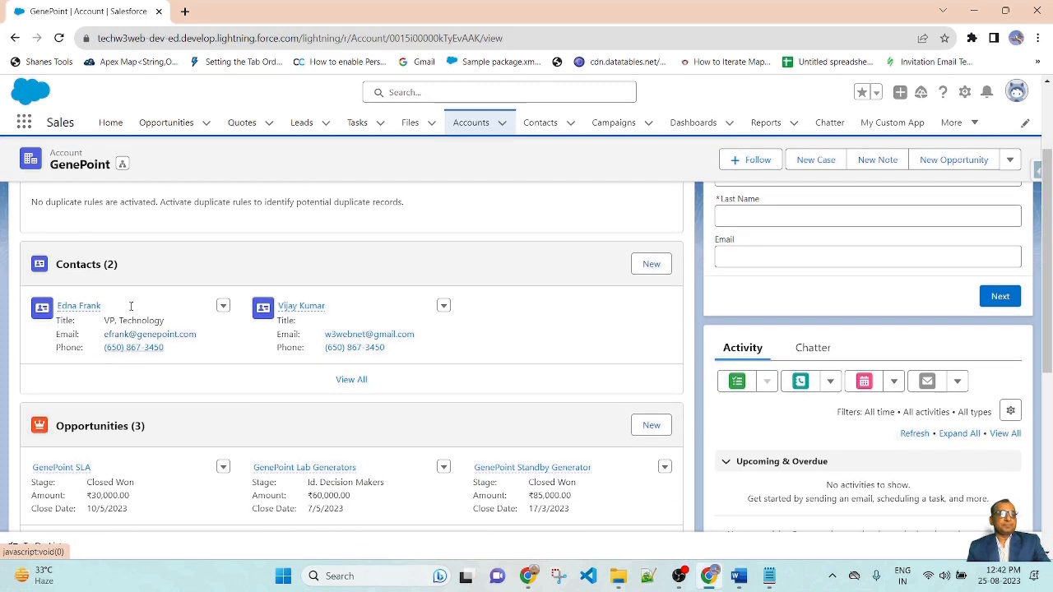
scroll(131, 375, up, 2)
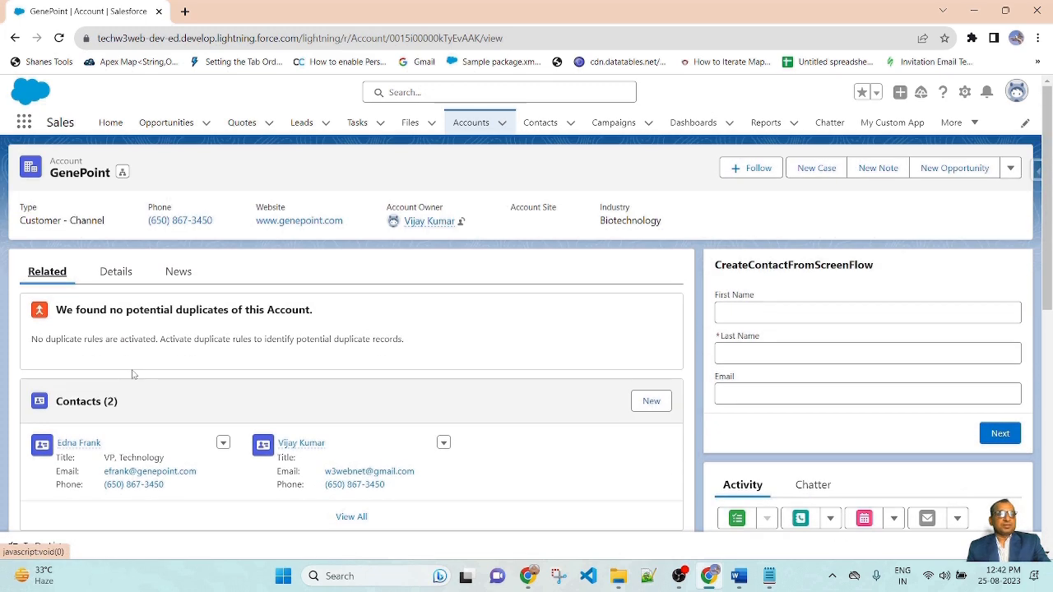
click(119, 278)
scroll(553, 387, down, 2)
scroll(268, 389, up, 2)
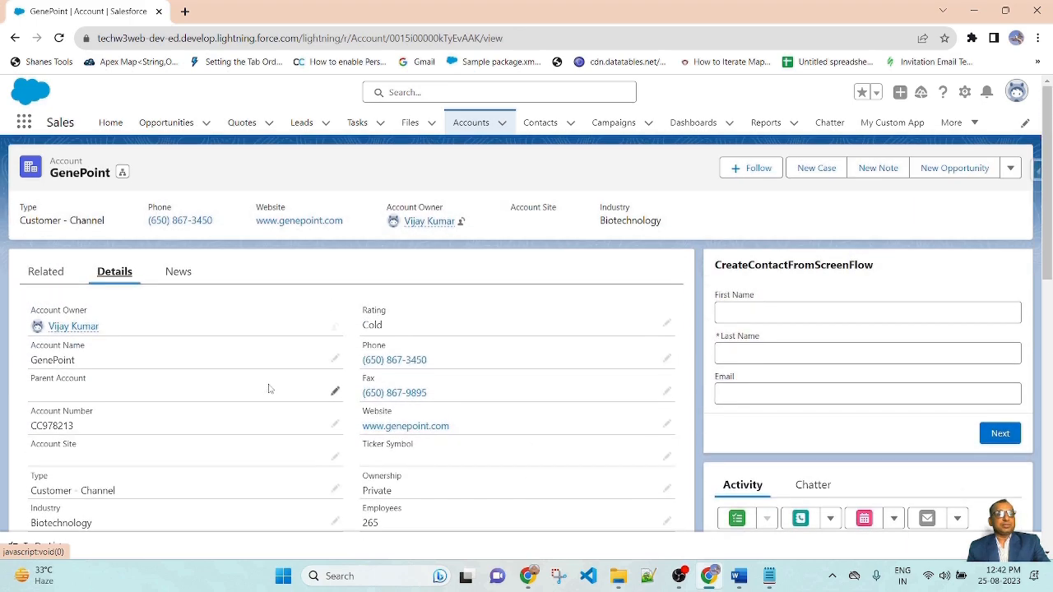
scroll(101, 351, down, 1)
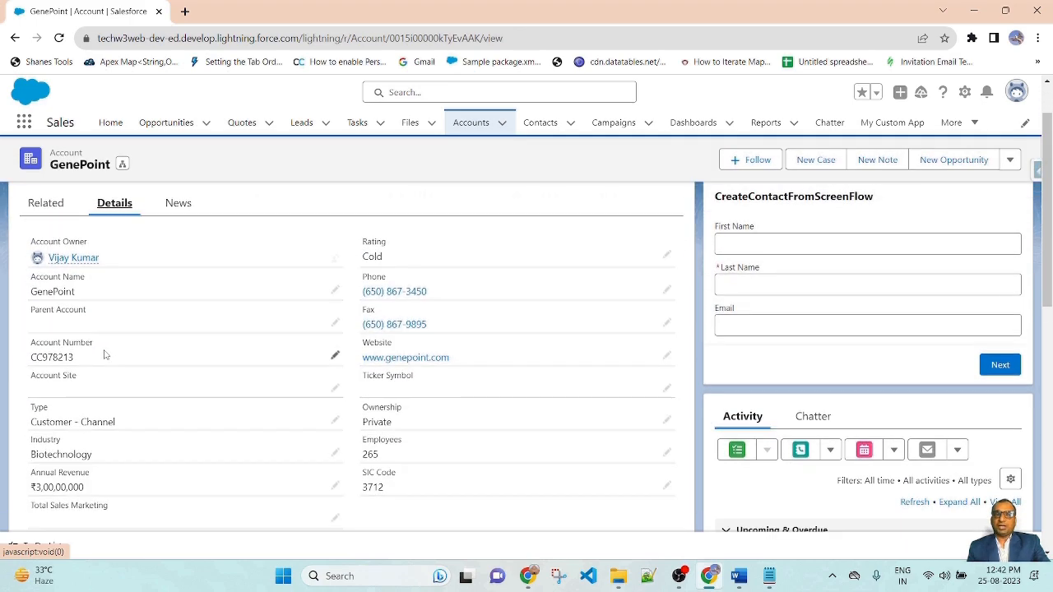
scroll(104, 355, down, 3)
scroll(445, 269, up, 3)
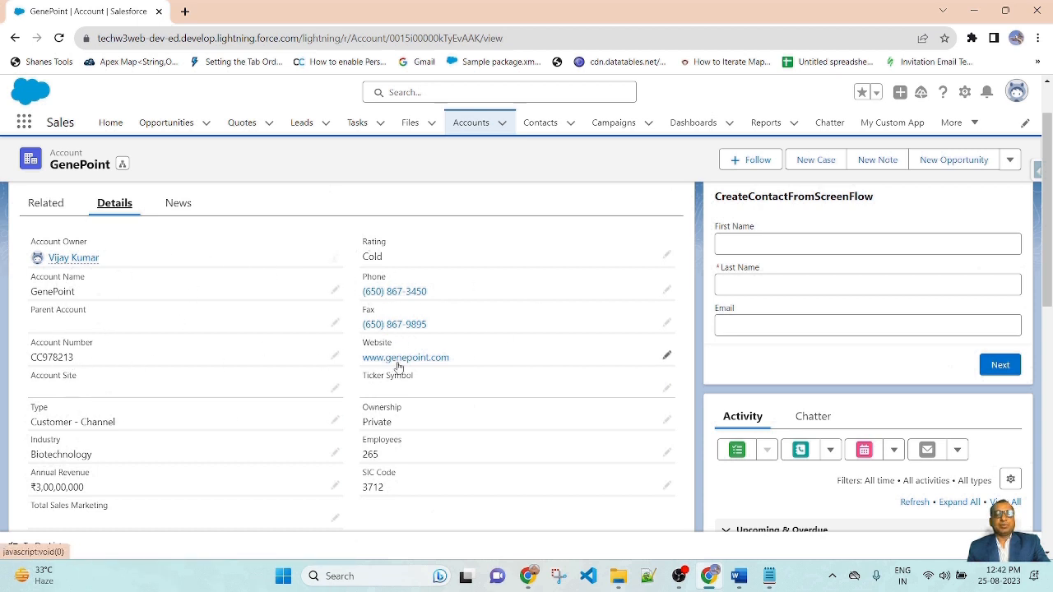
scroll(337, 379, down, 5)
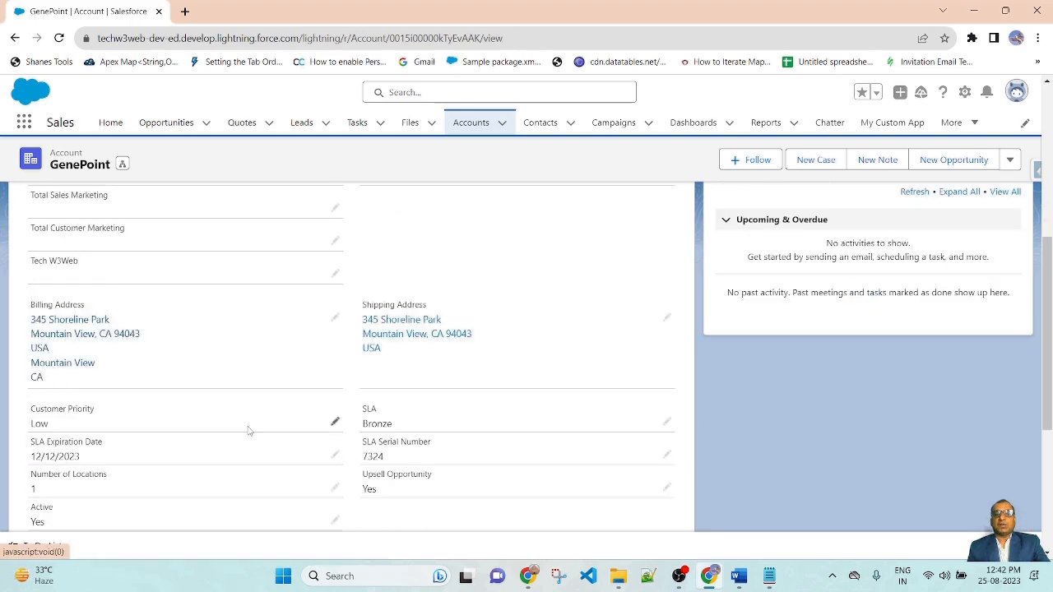
scroll(325, 414, up, 2)
scroll(325, 414, up, 4)
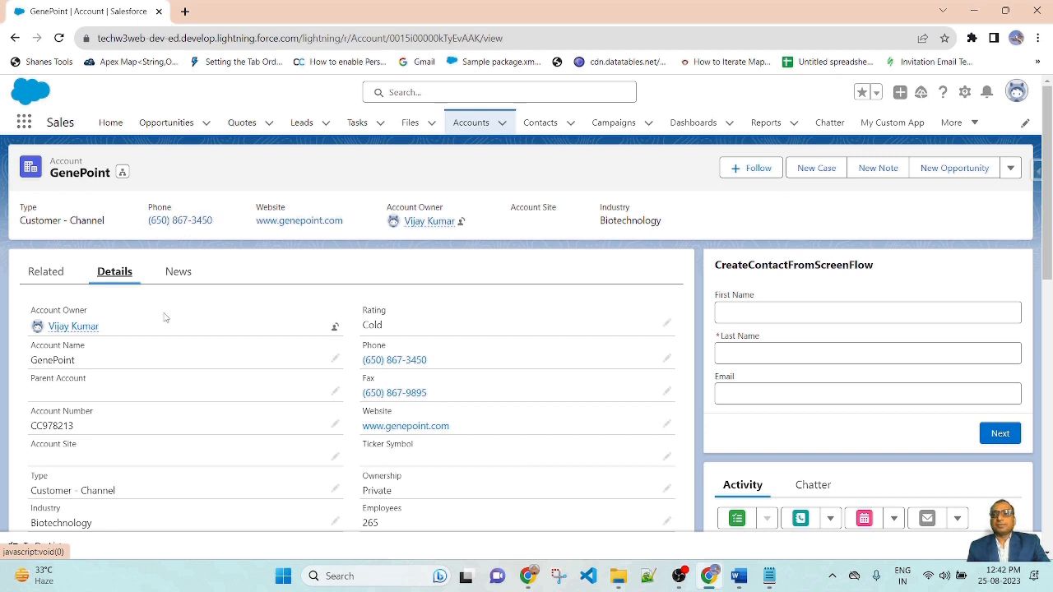
click(1012, 170)
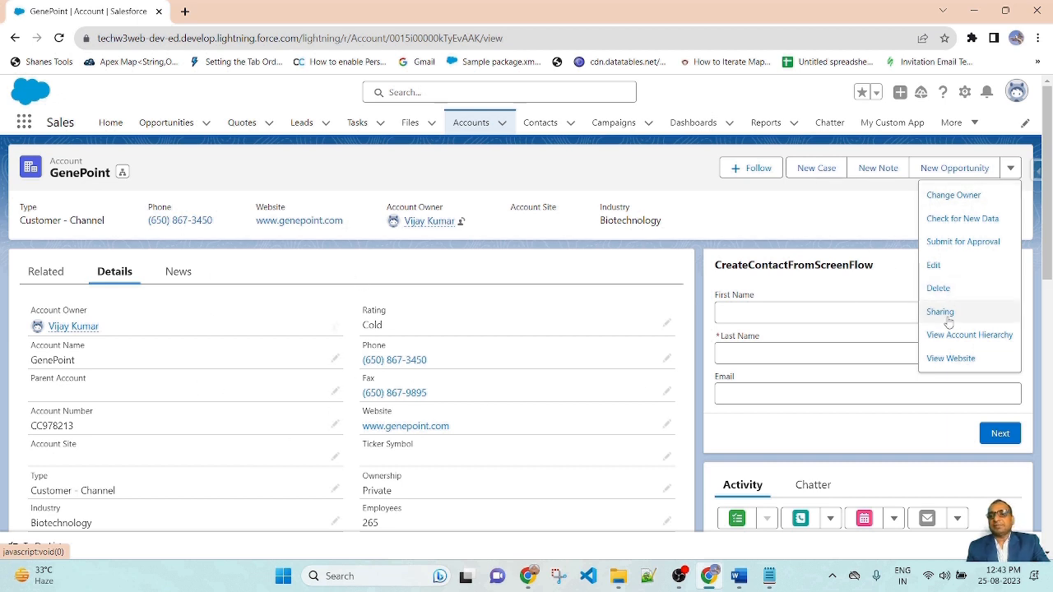
click(948, 269)
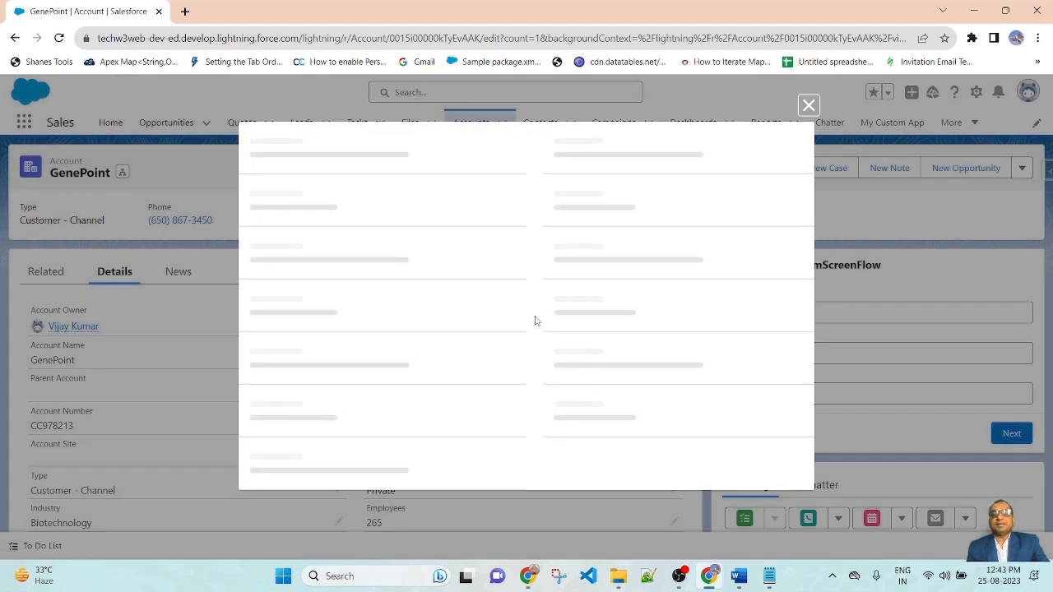
scroll(683, 337, down, 3)
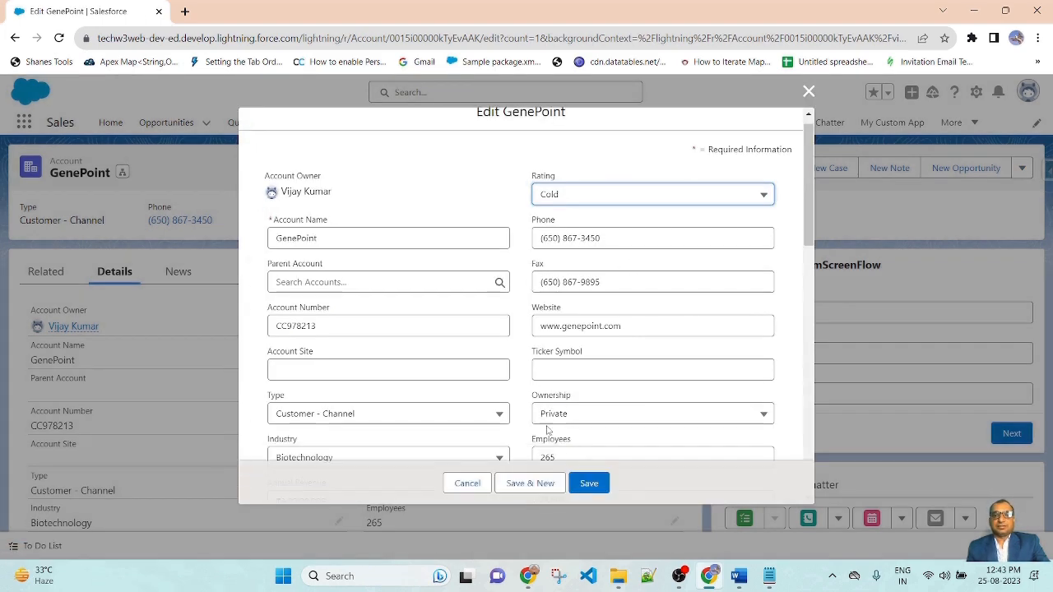
scroll(606, 342, down, 4)
scroll(646, 372, up, 6)
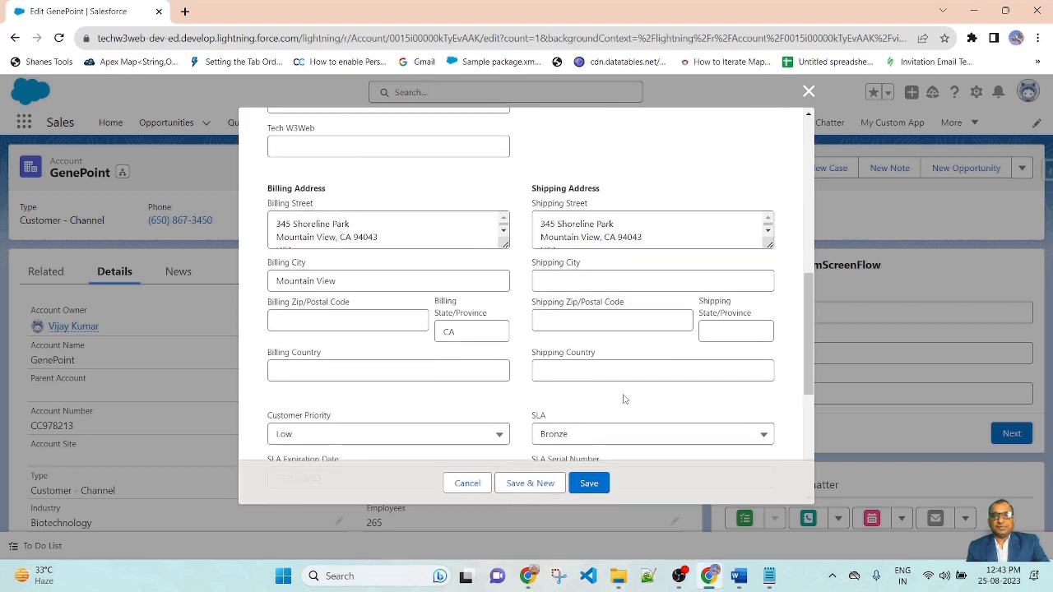
scroll(629, 401, up, 2)
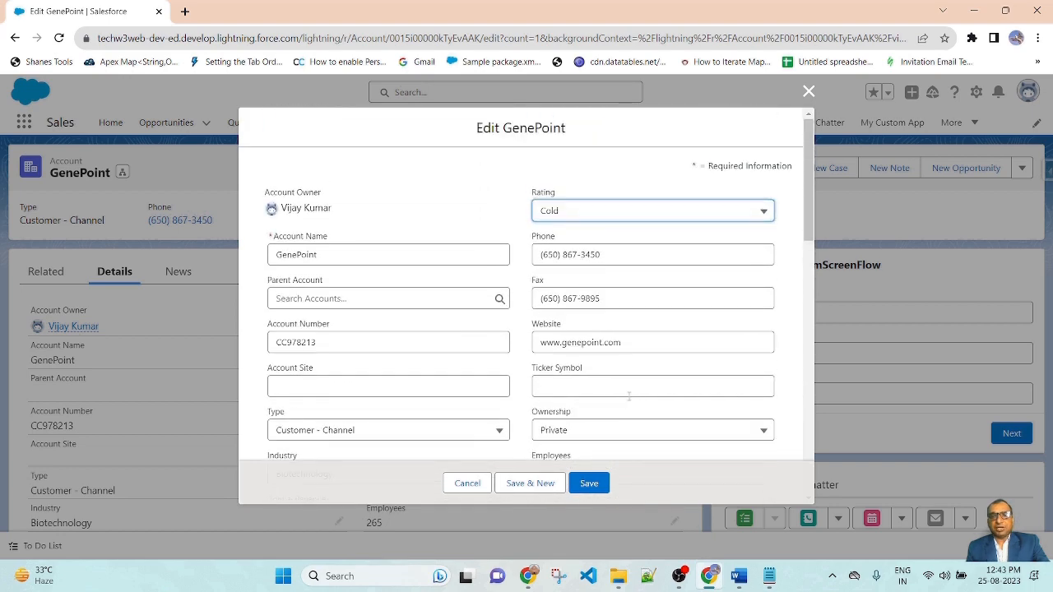
click(640, 346)
double_click(640, 347)
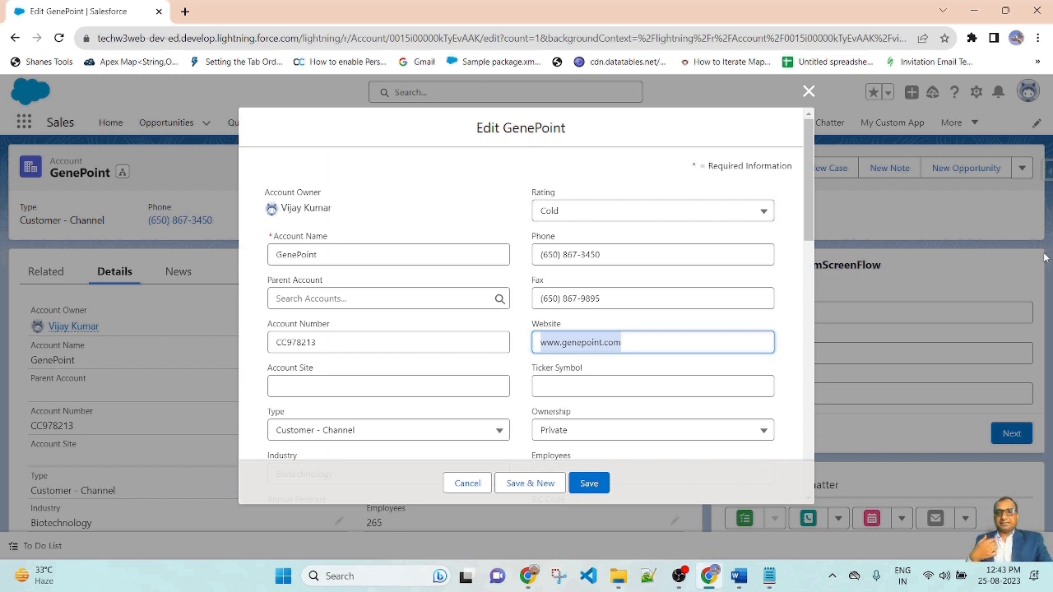
key(BackSpace)
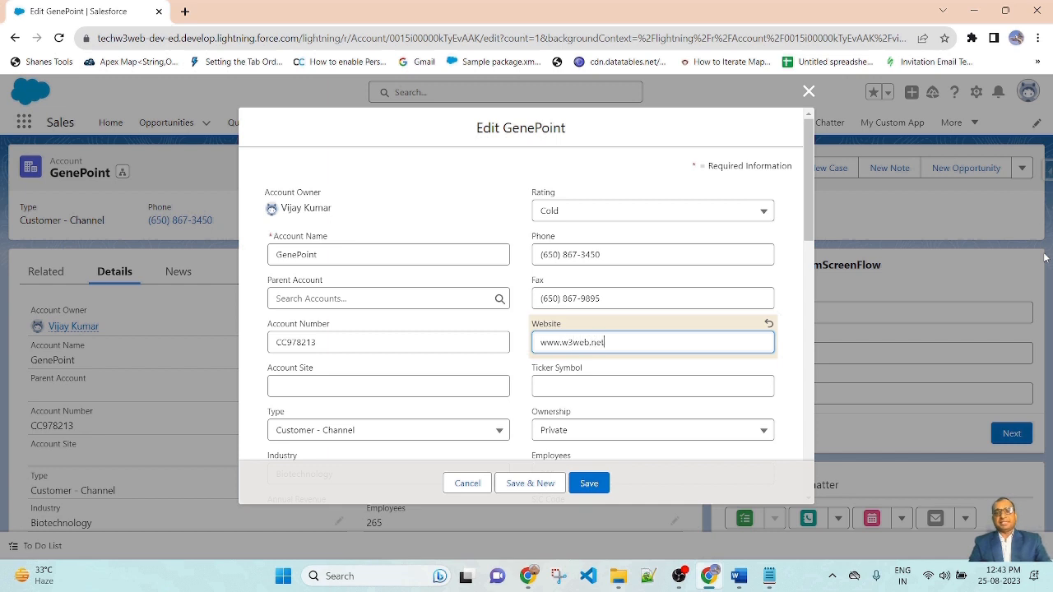
click(481, 181)
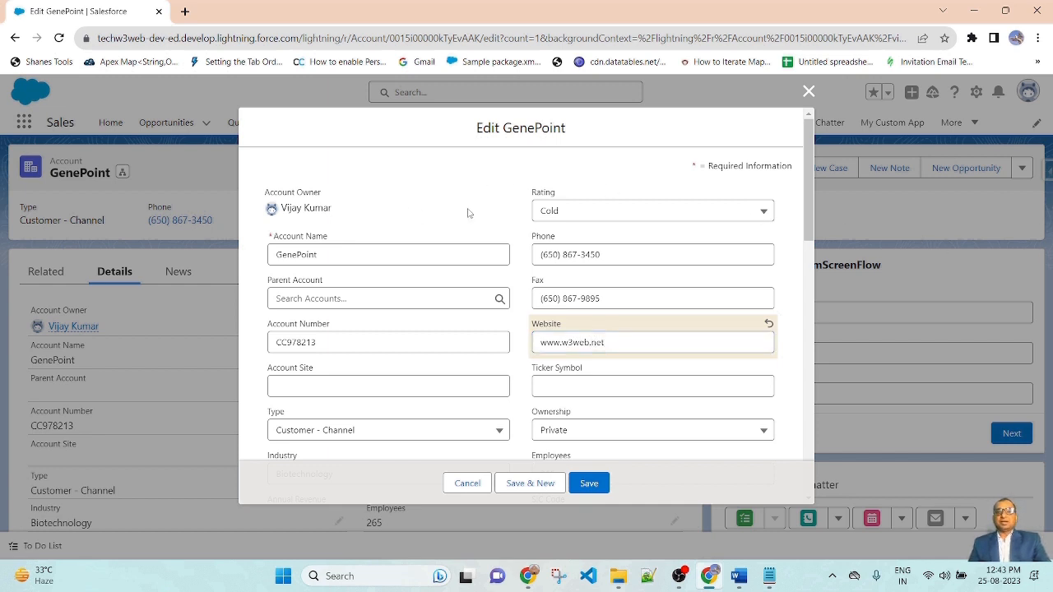
- Set the GenePoint account's Rating to Hot, save the record, and check its details
click(635, 216)
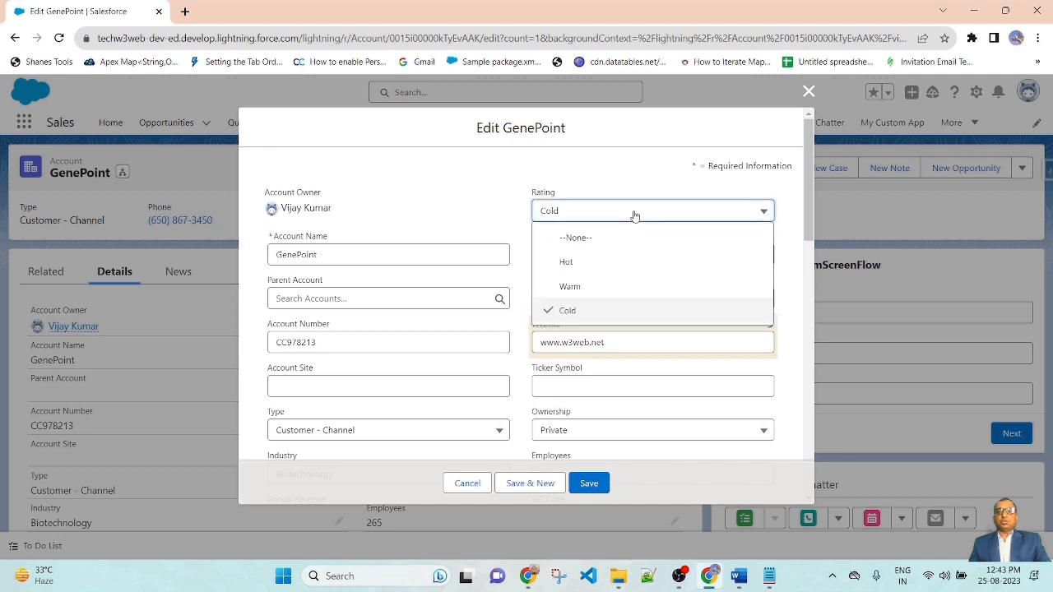
click(567, 263)
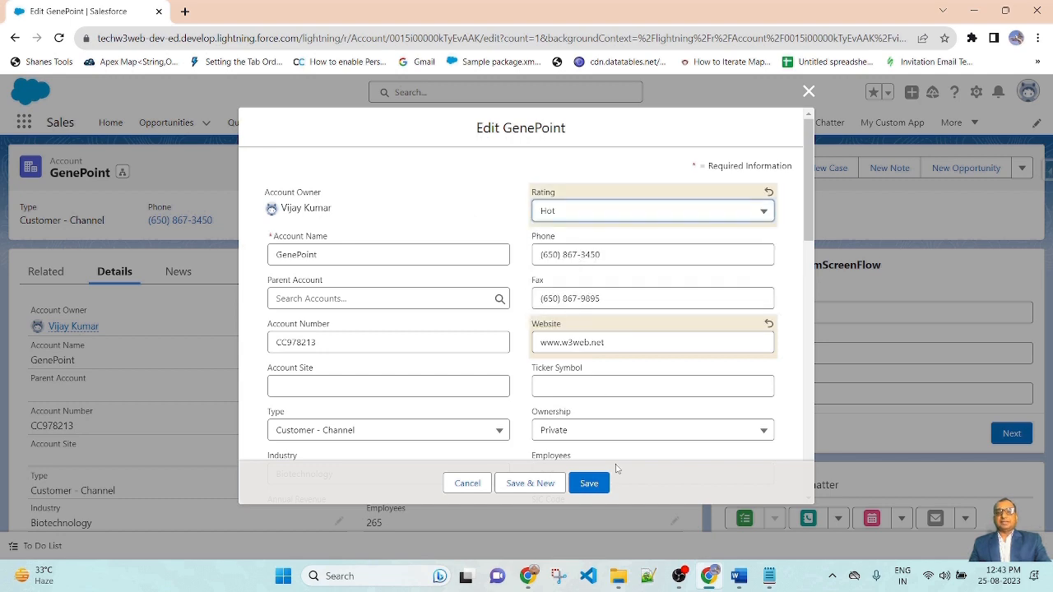
click(589, 483)
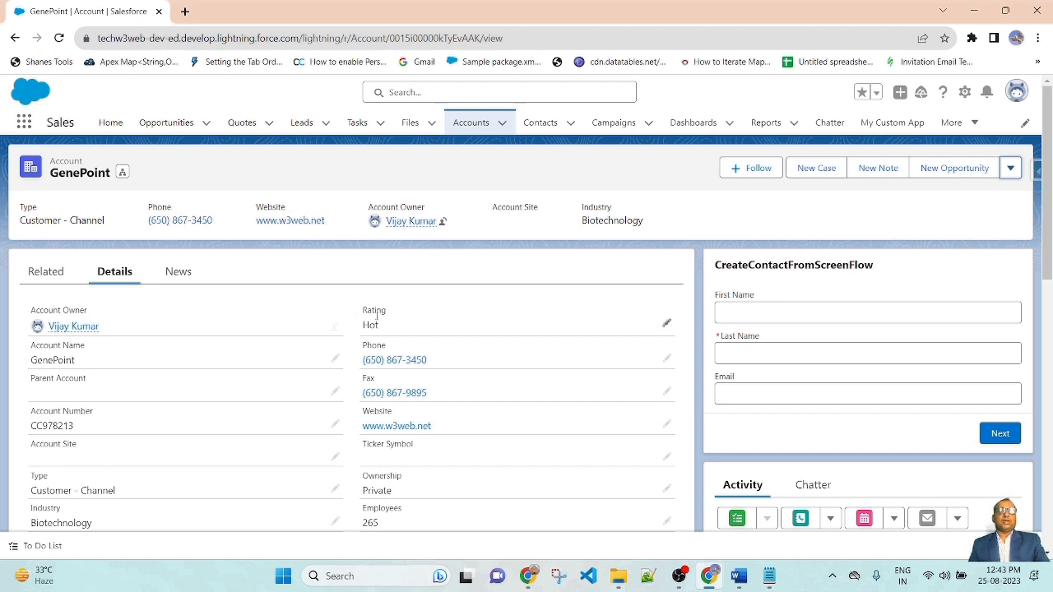
scroll(370, 346, down, 1)
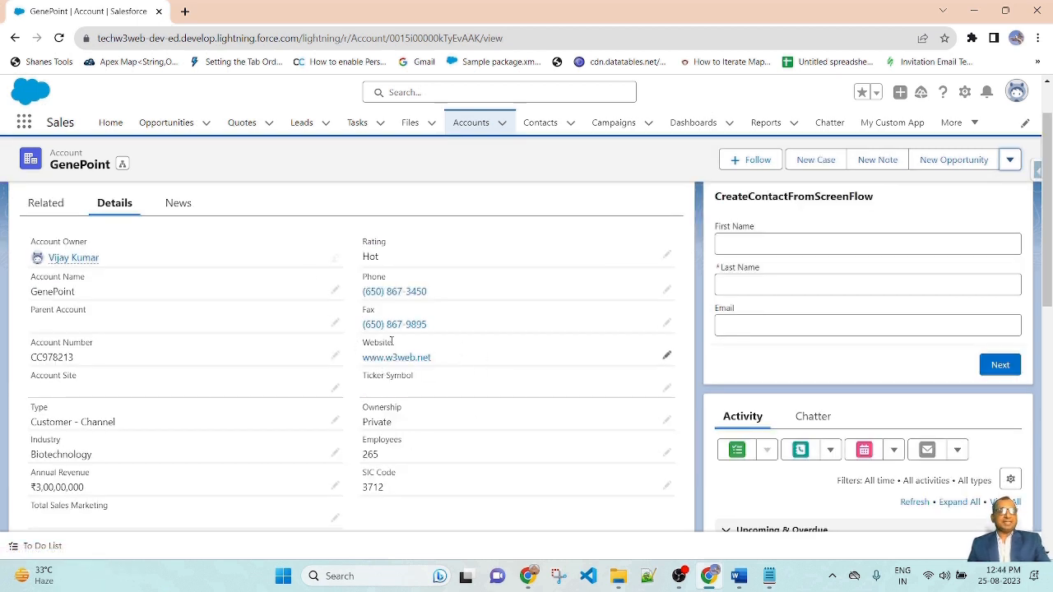
scroll(494, 458, up, 1)
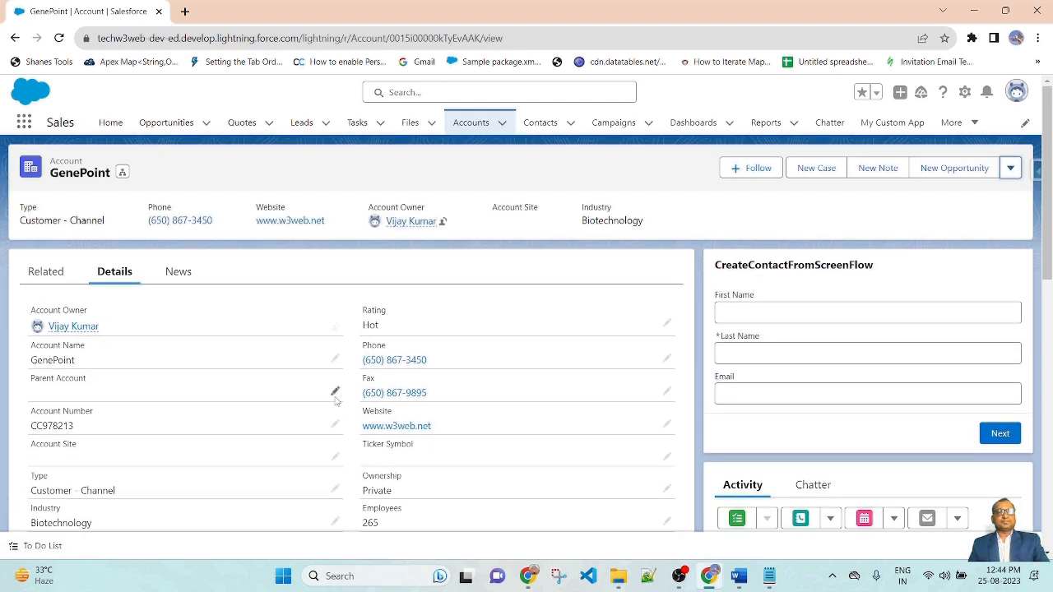
scroll(382, 435, down, 3)
scroll(382, 435, up, 3)
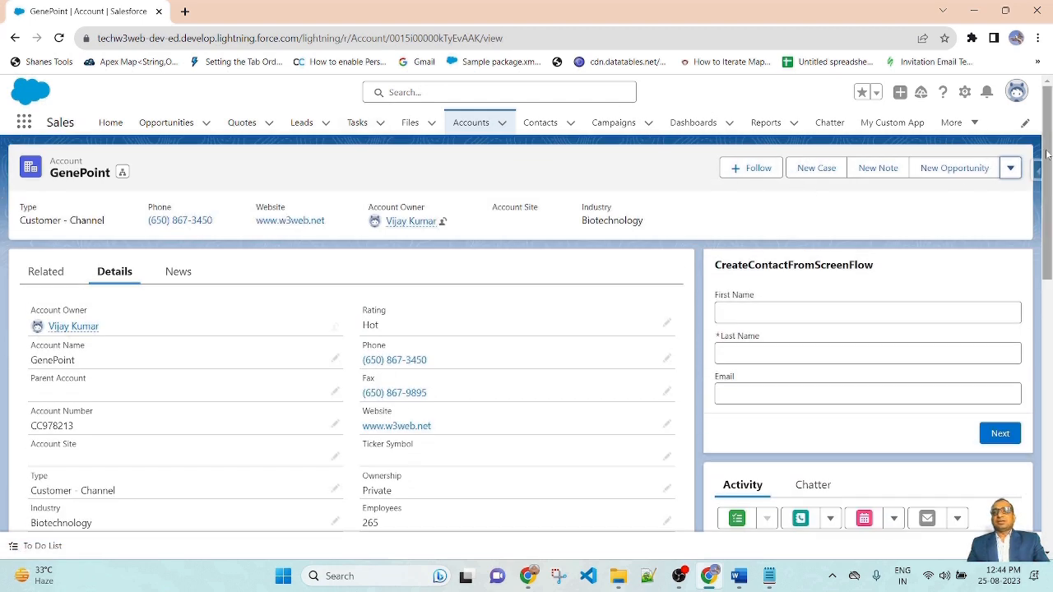
click(1011, 169)
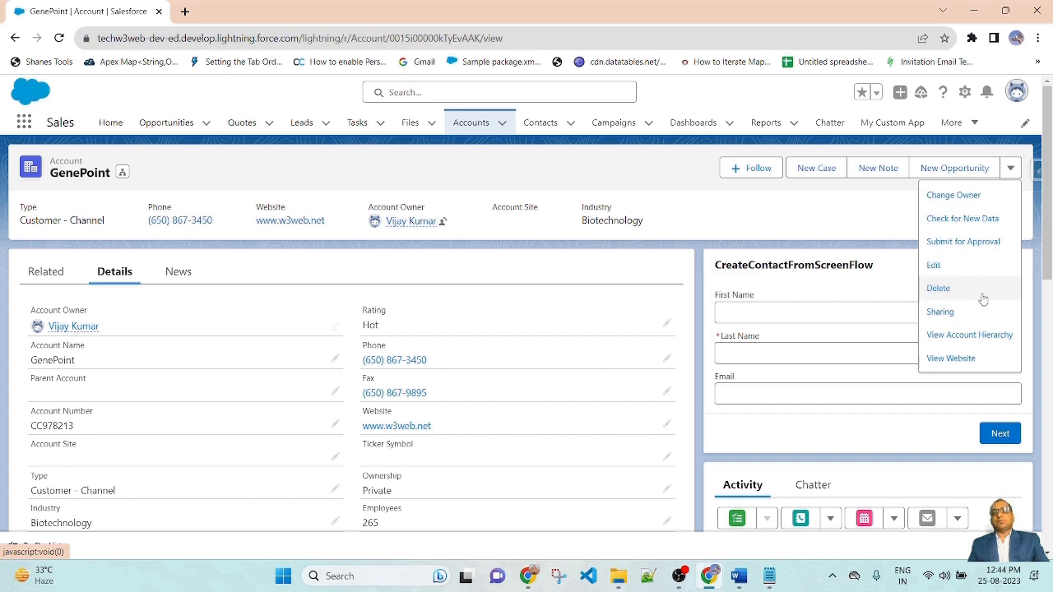
click(945, 289)
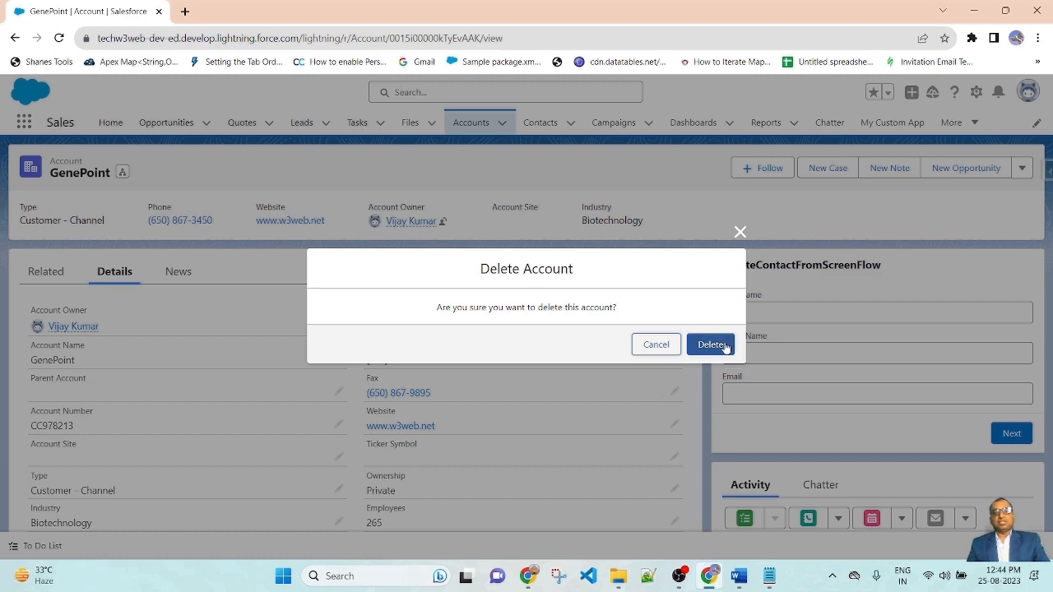
click(740, 234)
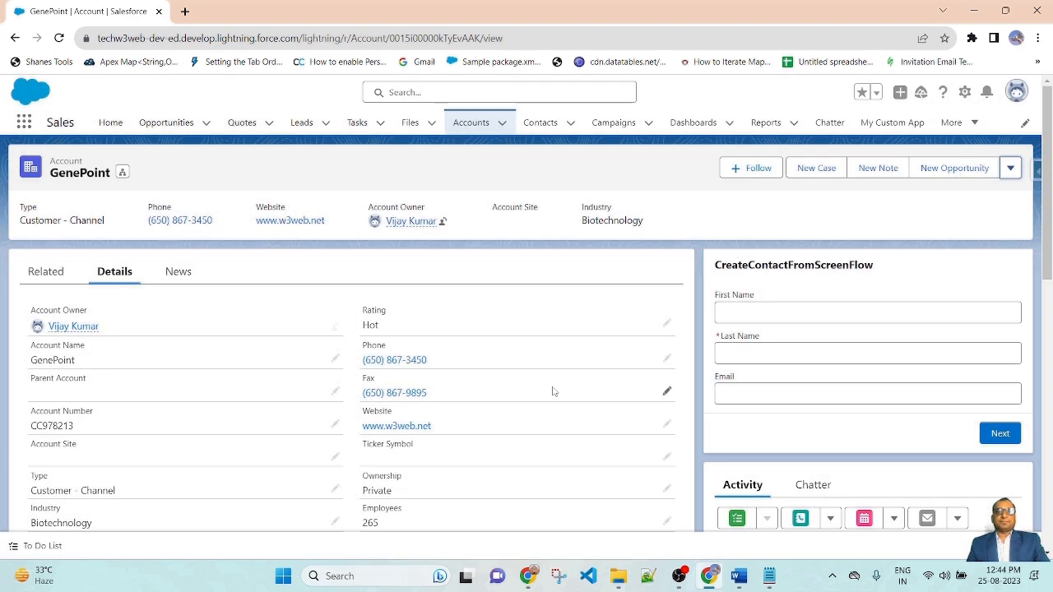
- Return to the Accounts list and look through the All Accounts list view
click(450, 162)
scroll(414, 393, down, 8)
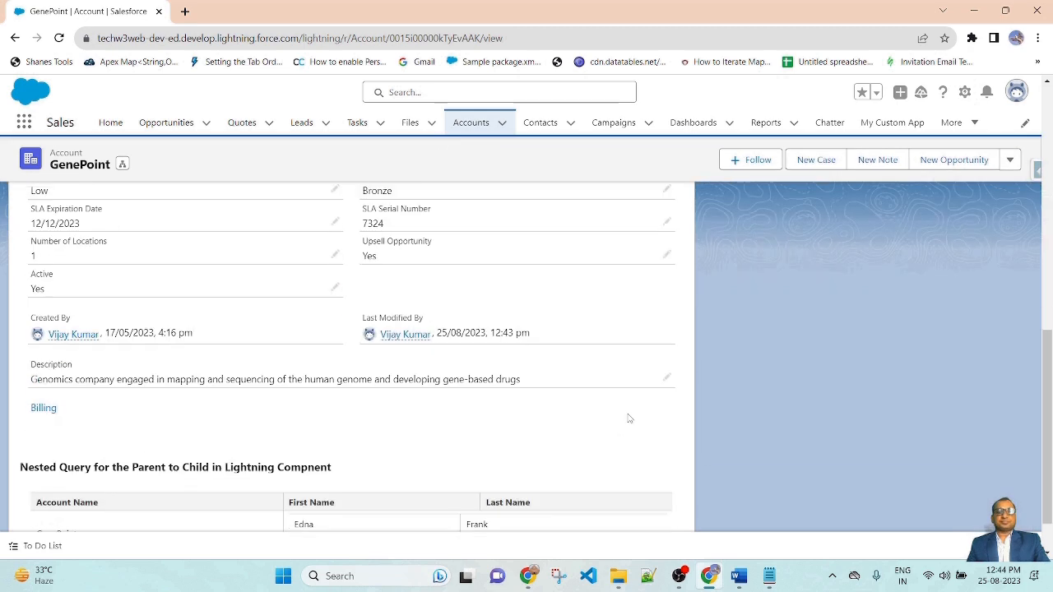
drag(1048, 329, 1050, 94)
click(471, 123)
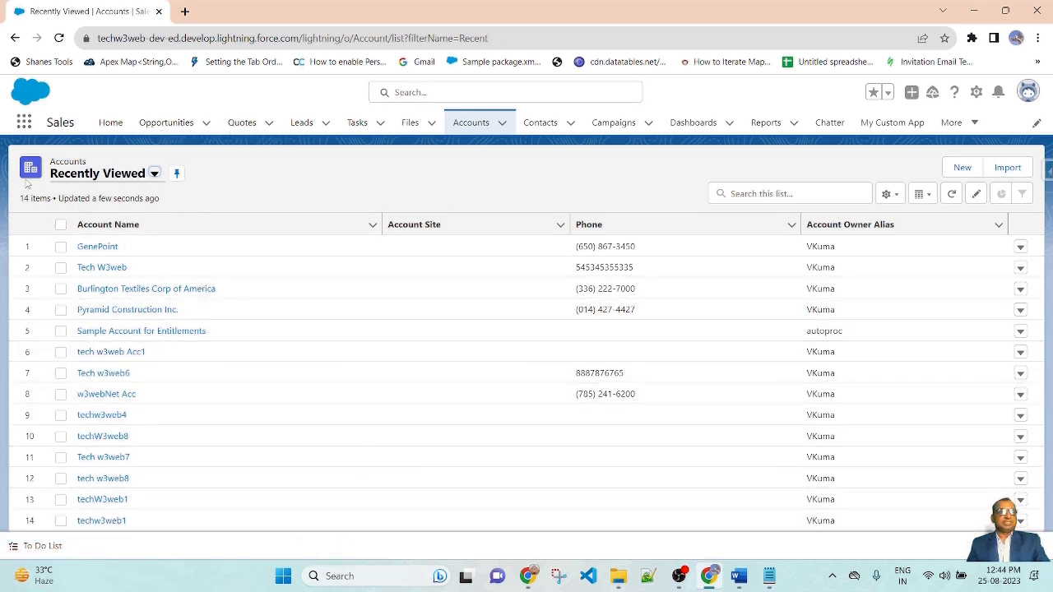
click(154, 174)
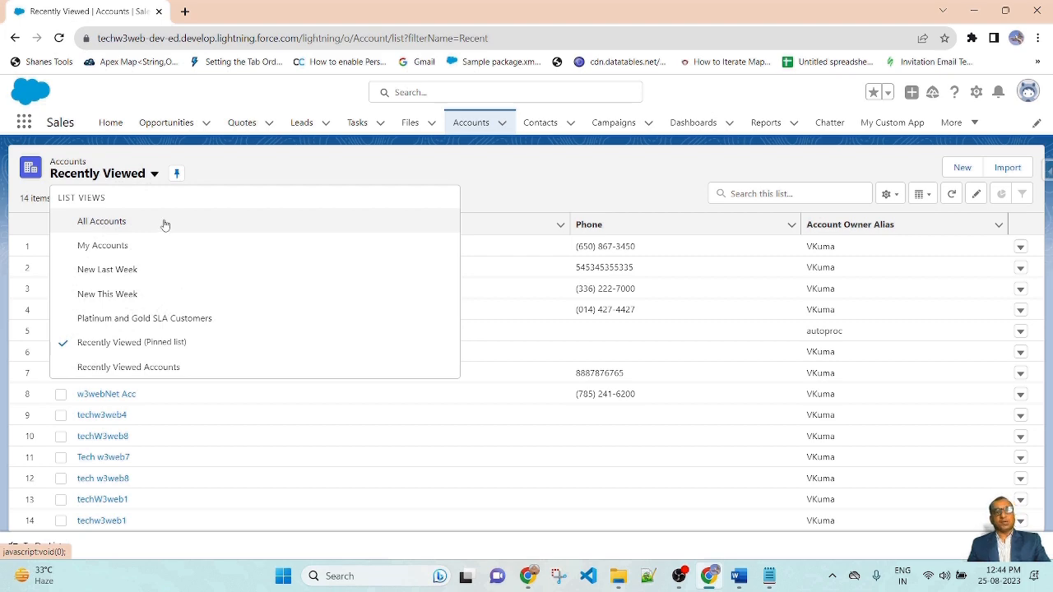
click(104, 222)
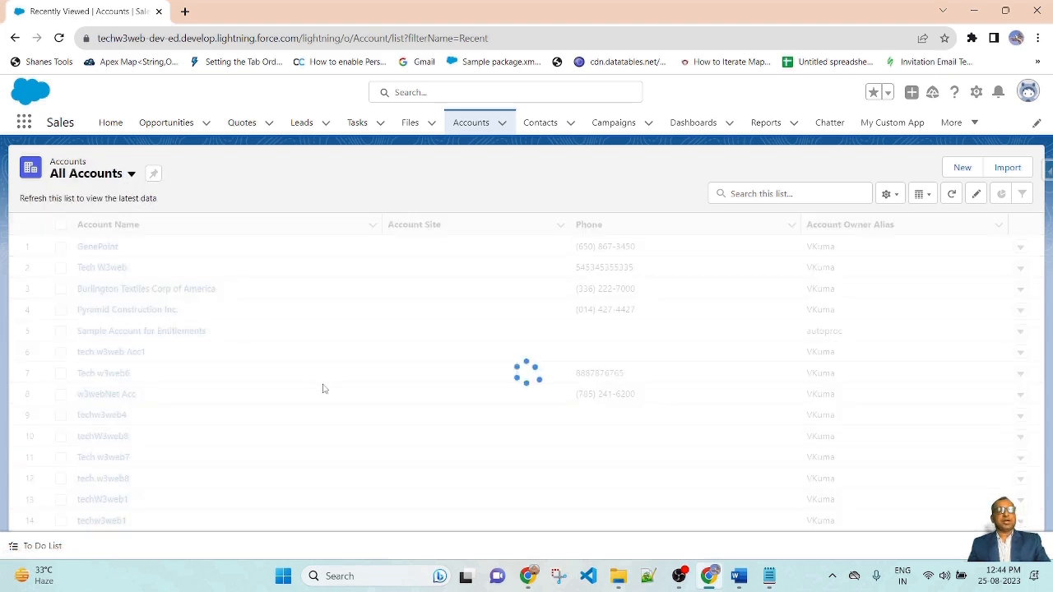
scroll(296, 428, down, 4)
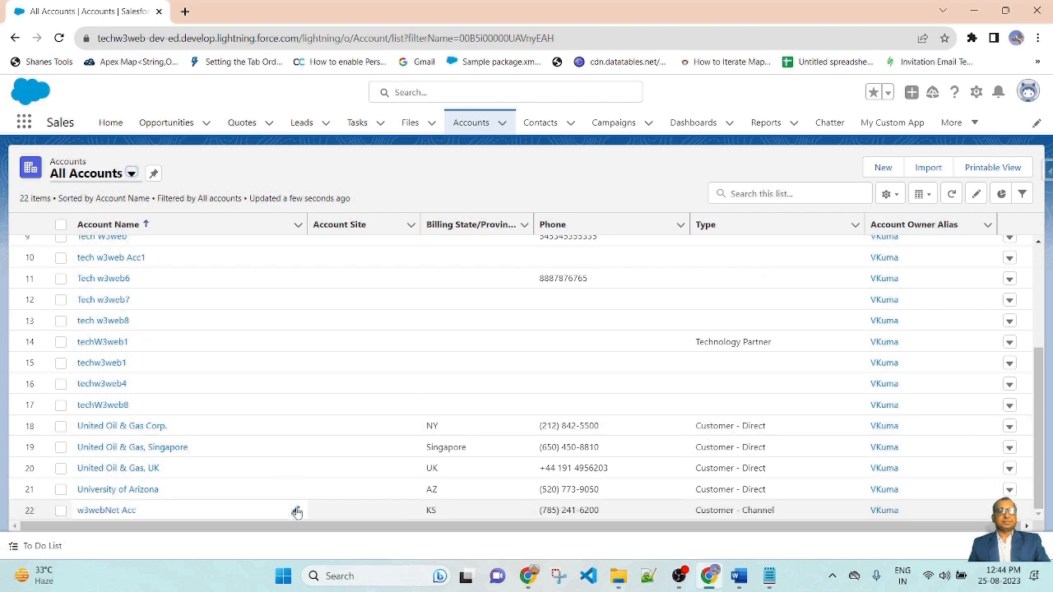
scroll(295, 504, up, 4)
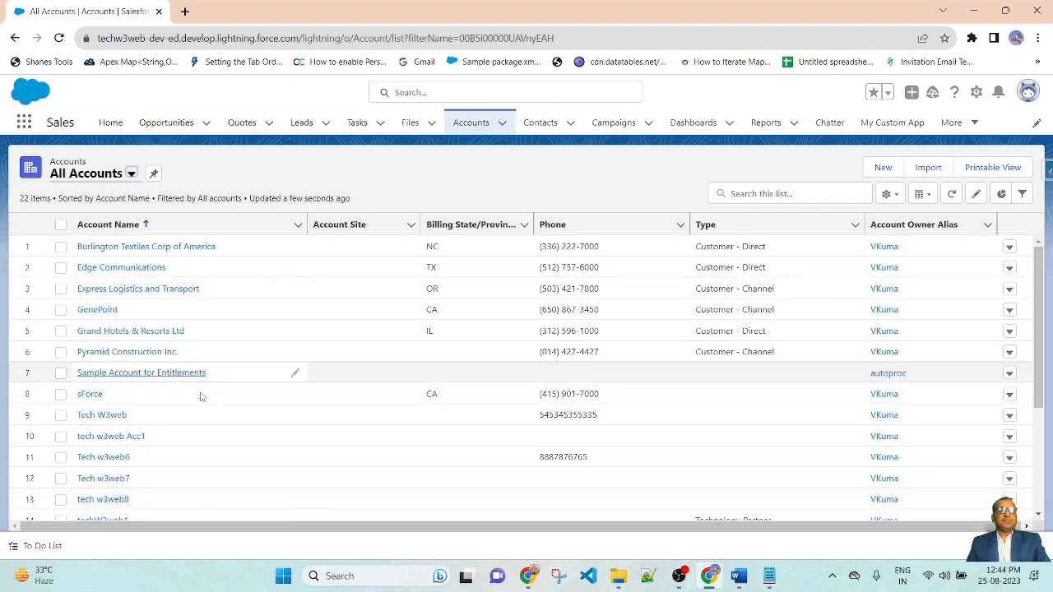
- Open the Tech W3web account and locate the custom Tech W3Web field in its details
click(101, 417)
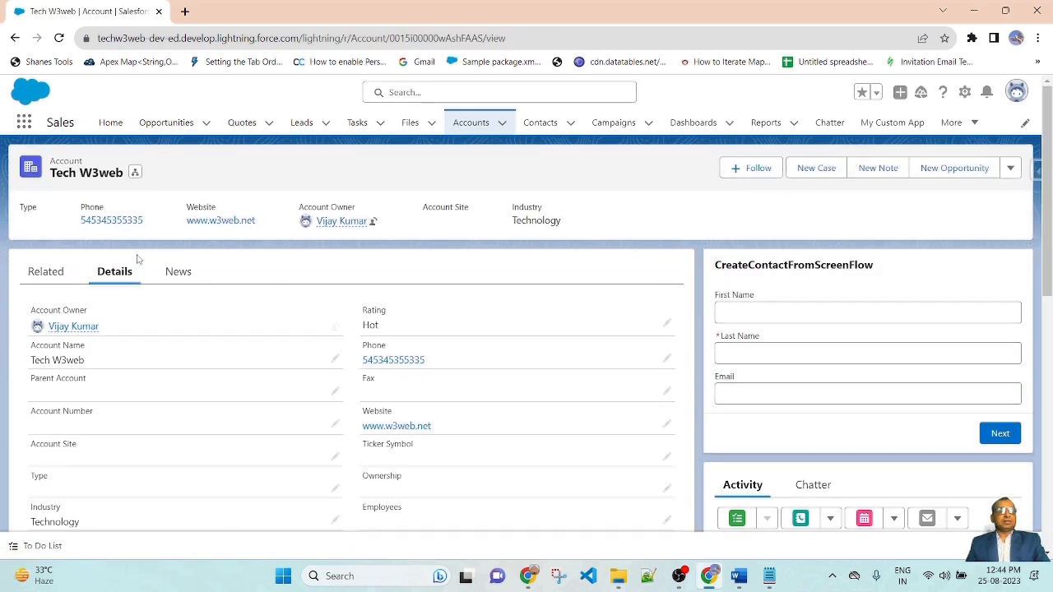
scroll(569, 409, down, 8)
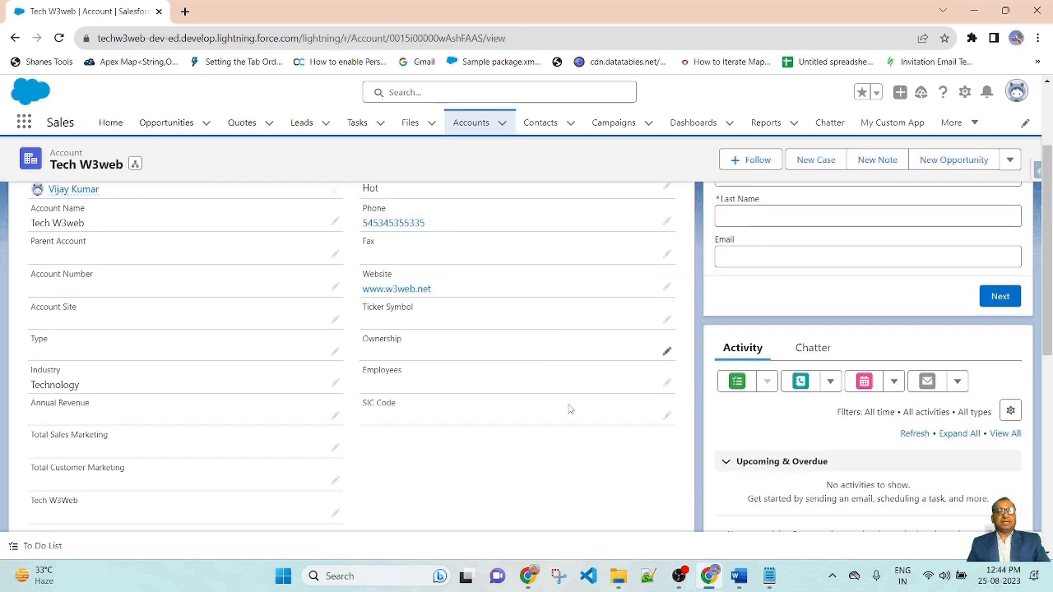
scroll(292, 463, up, 1)
scroll(292, 463, up, 1)
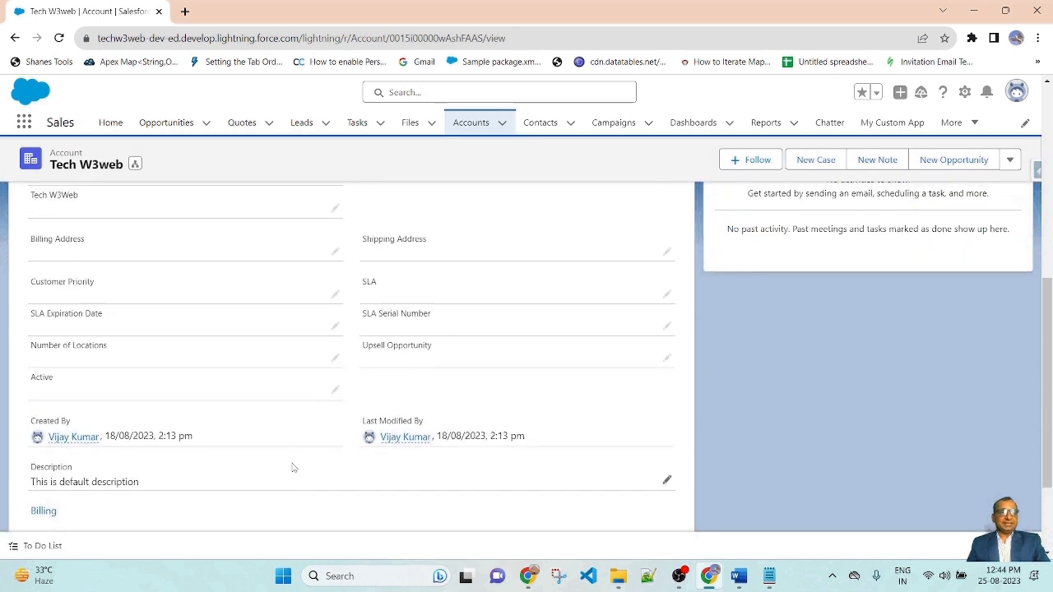
scroll(442, 432, up, 1)
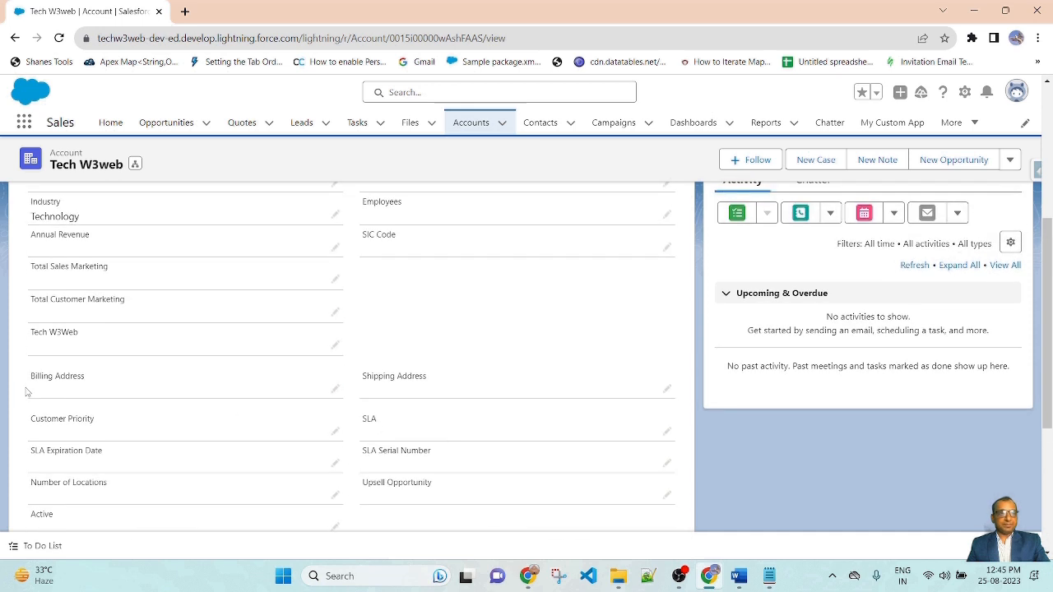
drag(29, 338, 122, 341)
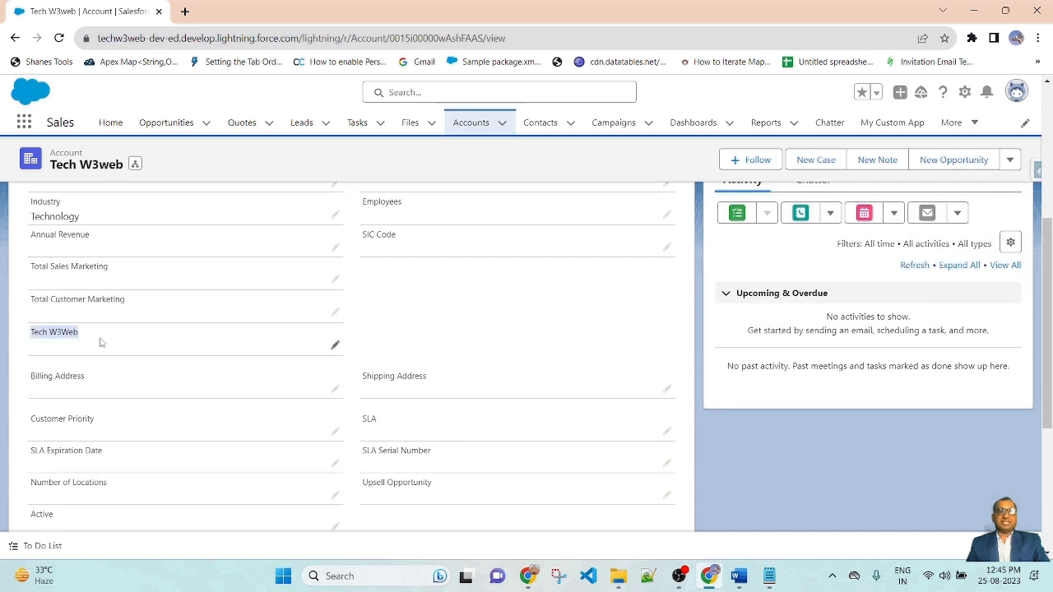
- Examine the custom Tech W3Web field label among the Tech W3web account's details
click(53, 350)
mouse_move(33, 338)
mouse_down()
mouse_move(92, 338)
mouse_move(37, 332)
mouse_up()
click(65, 331)
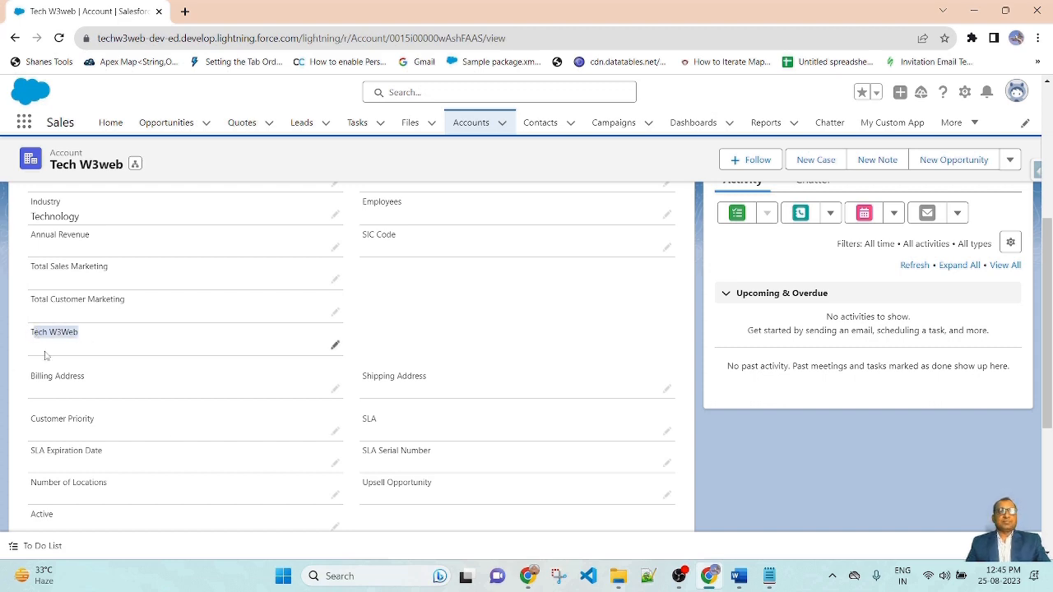
scroll(46, 356, up, 2)
scroll(48, 357, down, 3)
scroll(82, 376, up, 2)
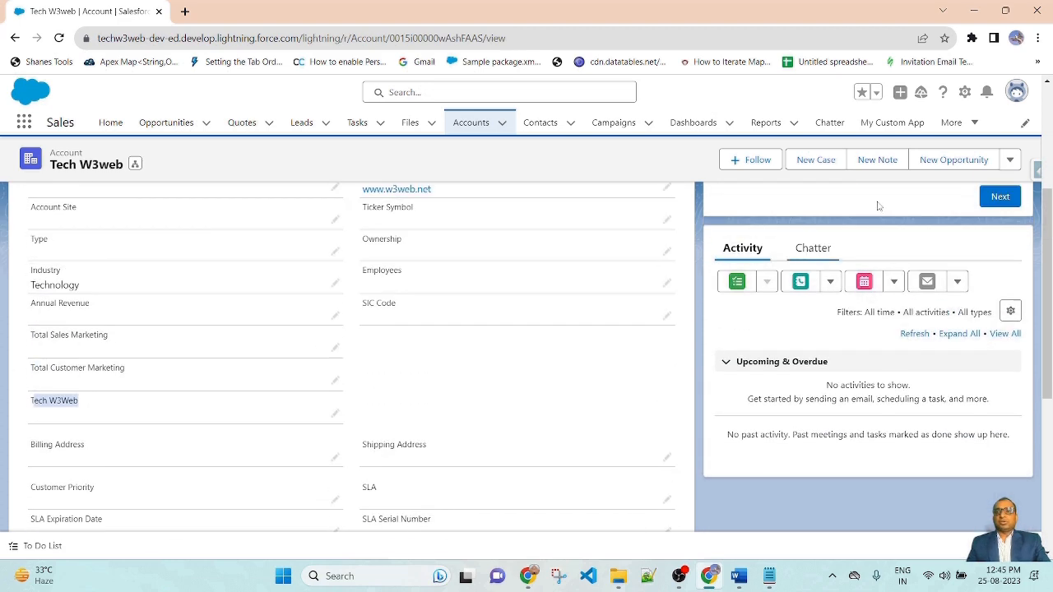
- Open Setup and go to the Account object's Fields & Relationships in Object Manager
click(965, 93)
click(921, 144)
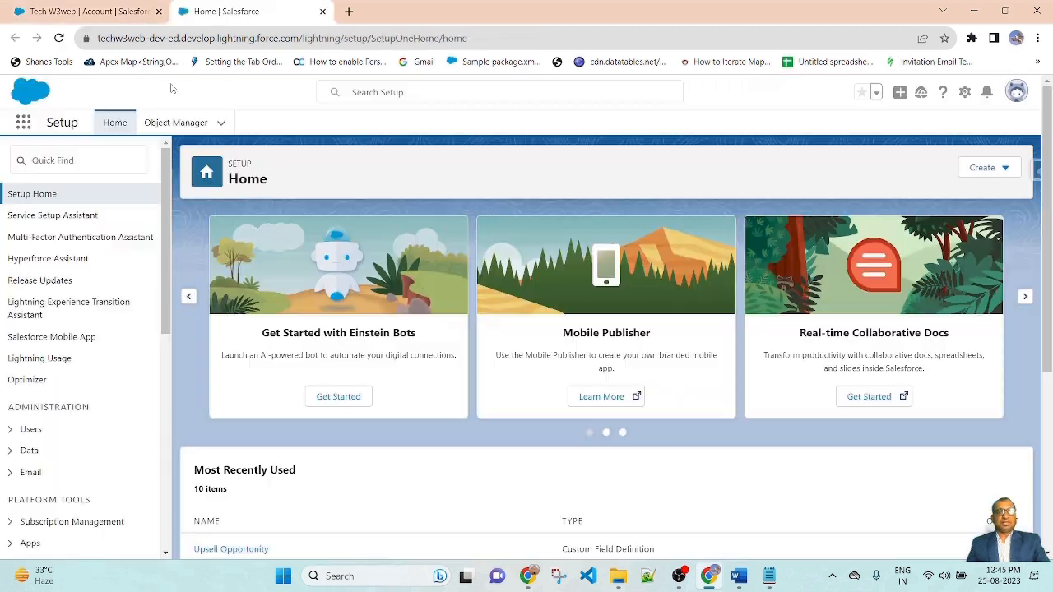
click(175, 123)
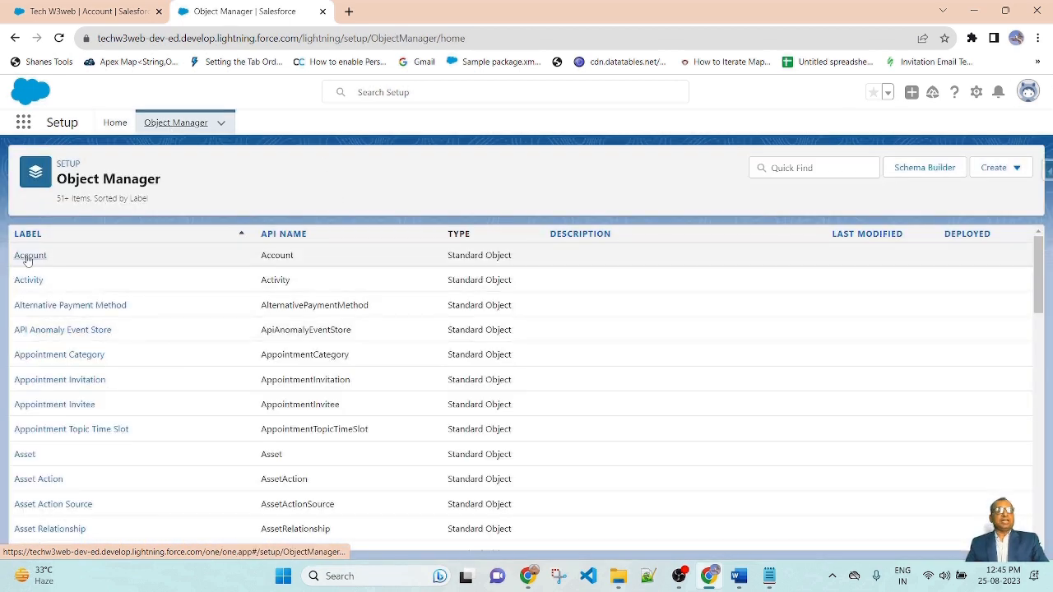
click(27, 258)
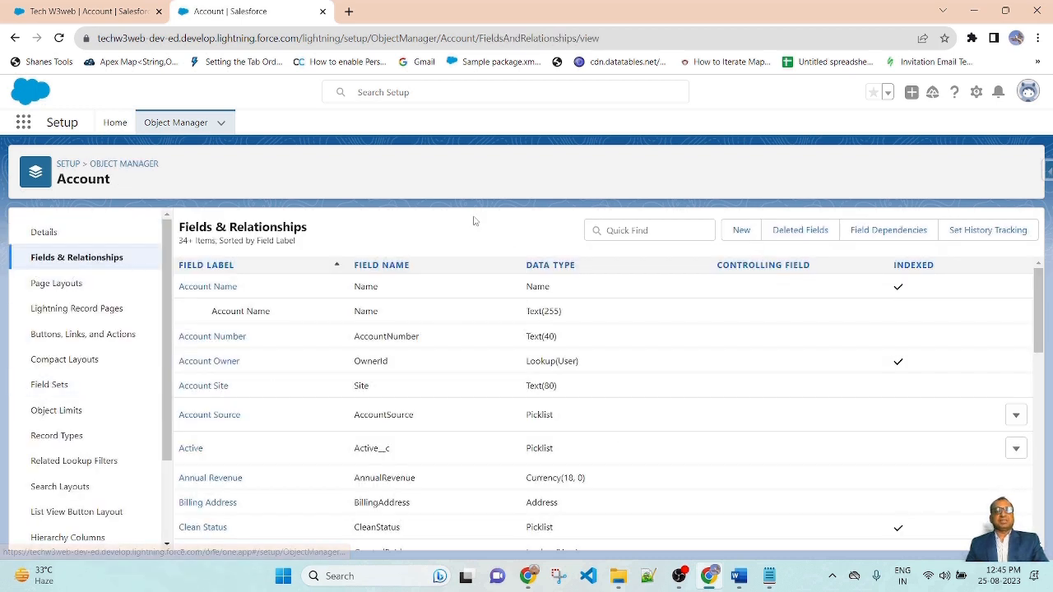
- Search the Account fields for "tech" and open the Tech W3Web custom field
click(642, 231)
text(tec)
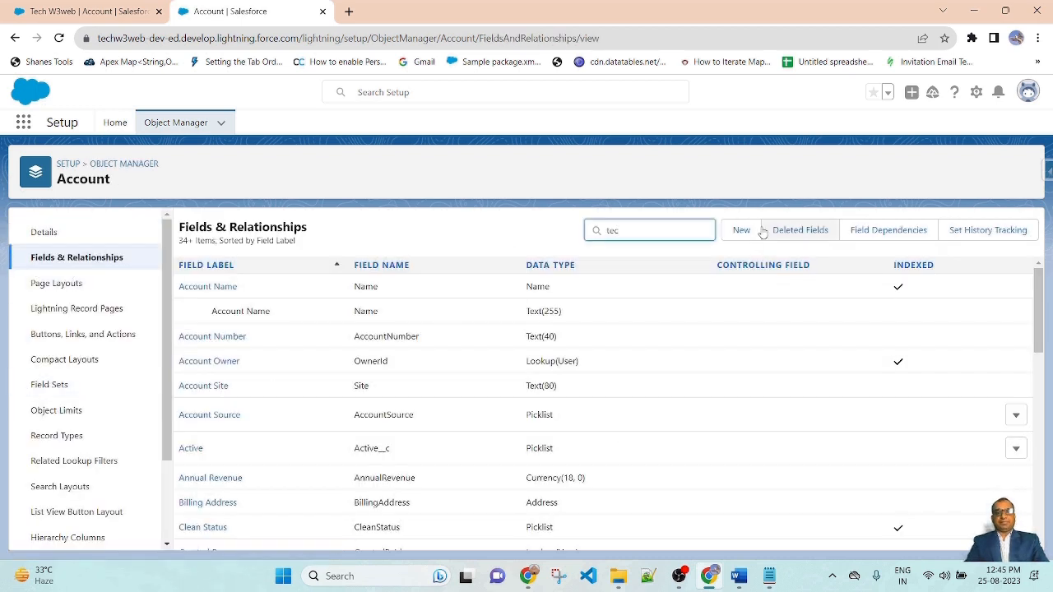
text(h)
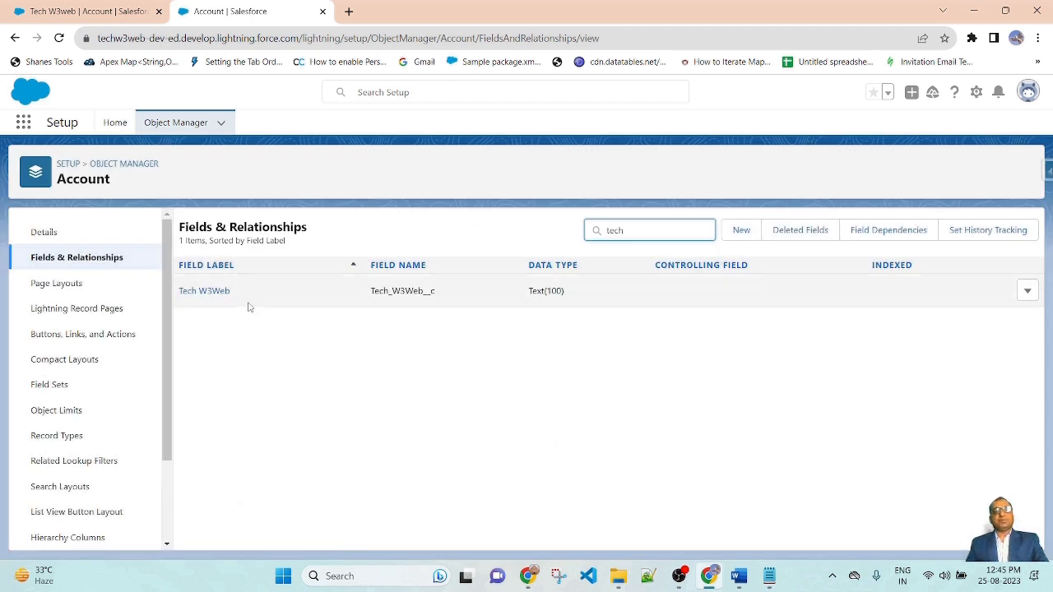
click(202, 293)
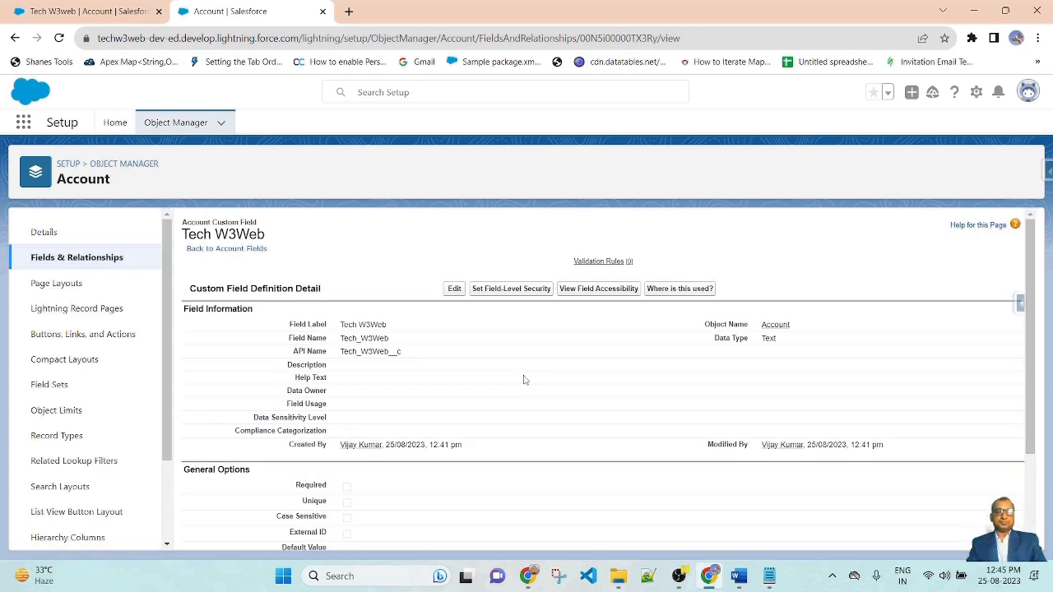
- Review the Tech W3Web custom field's definition, especially its field label and field name
scroll(422, 417, down, 1)
scroll(485, 418, up, 1)
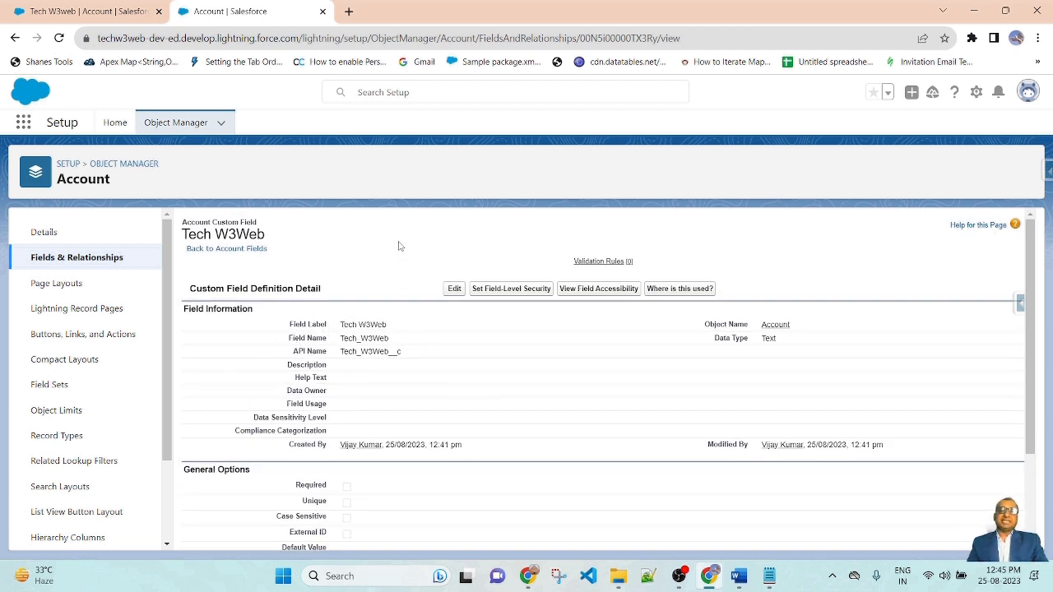
drag(341, 323, 426, 330)
drag(288, 325, 395, 339)
click(438, 341)
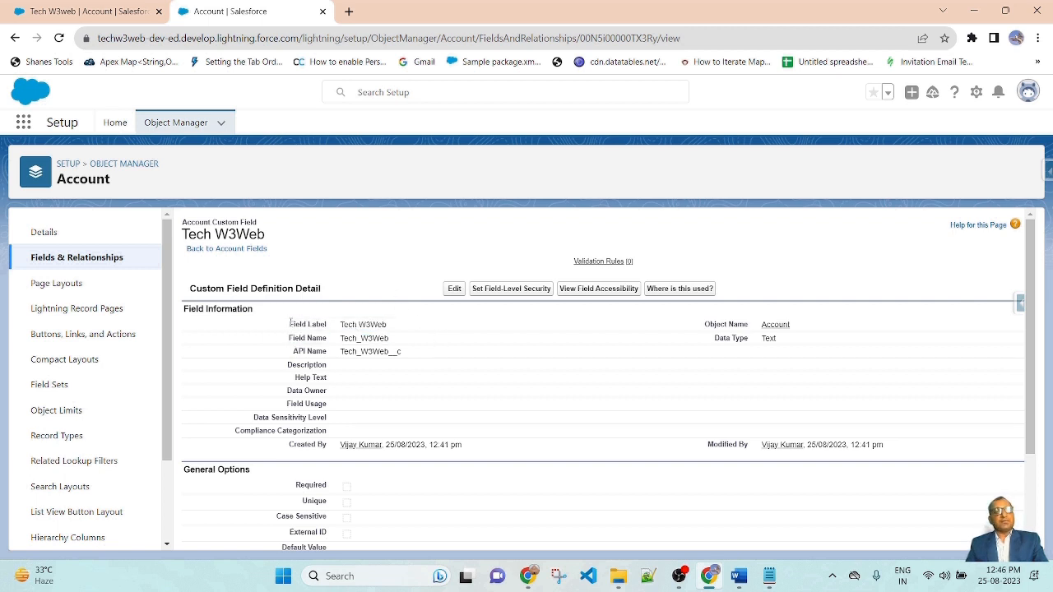
drag(291, 323, 401, 326)
click(405, 328)
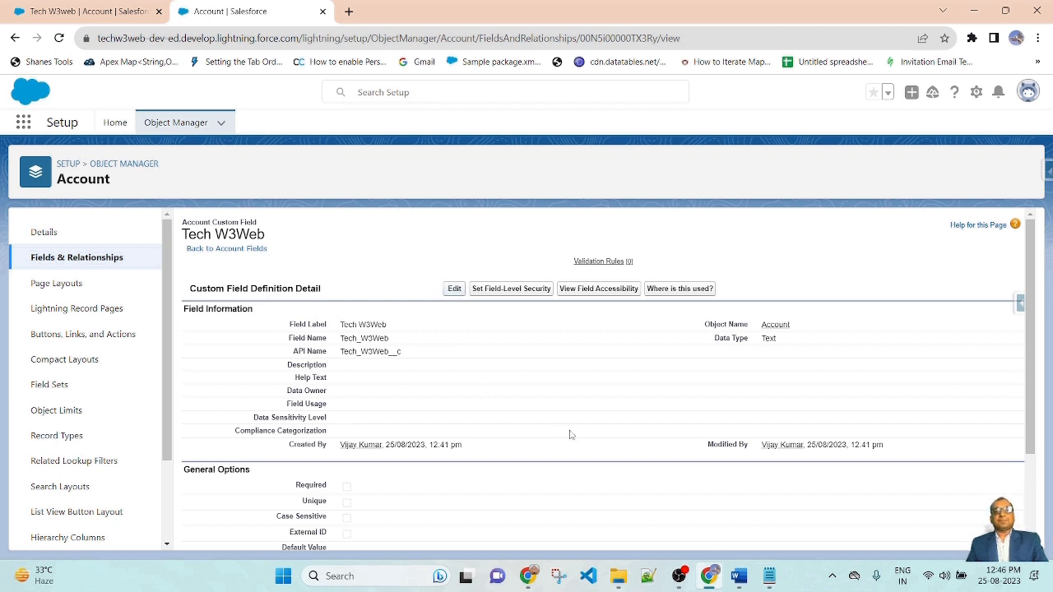
- Change the custom field's label to Tech W3Web Tutorial, accept the label-change notice, and save the field definition
click(454, 288)
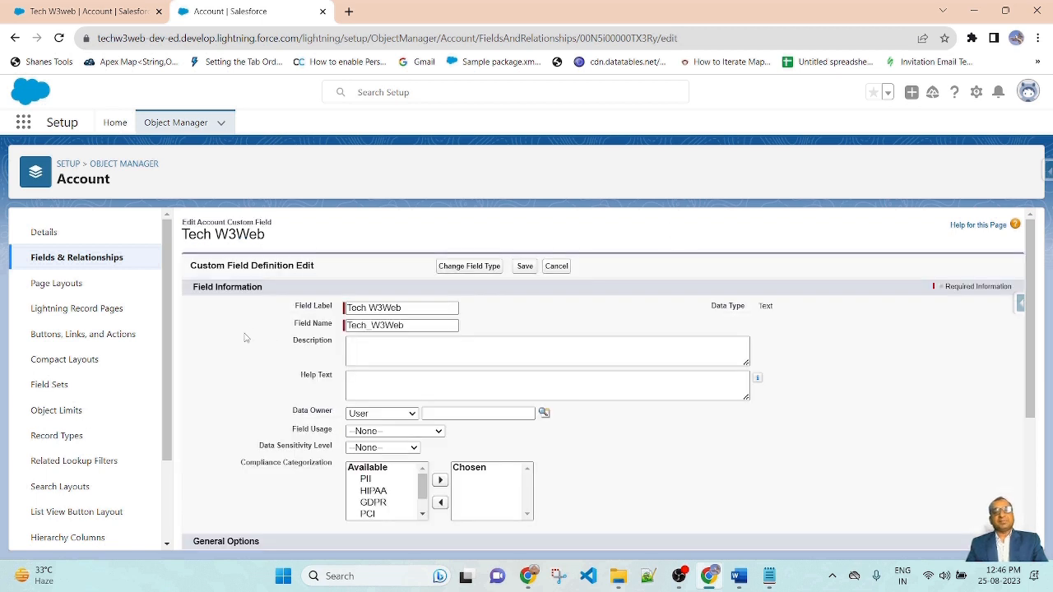
click(420, 309)
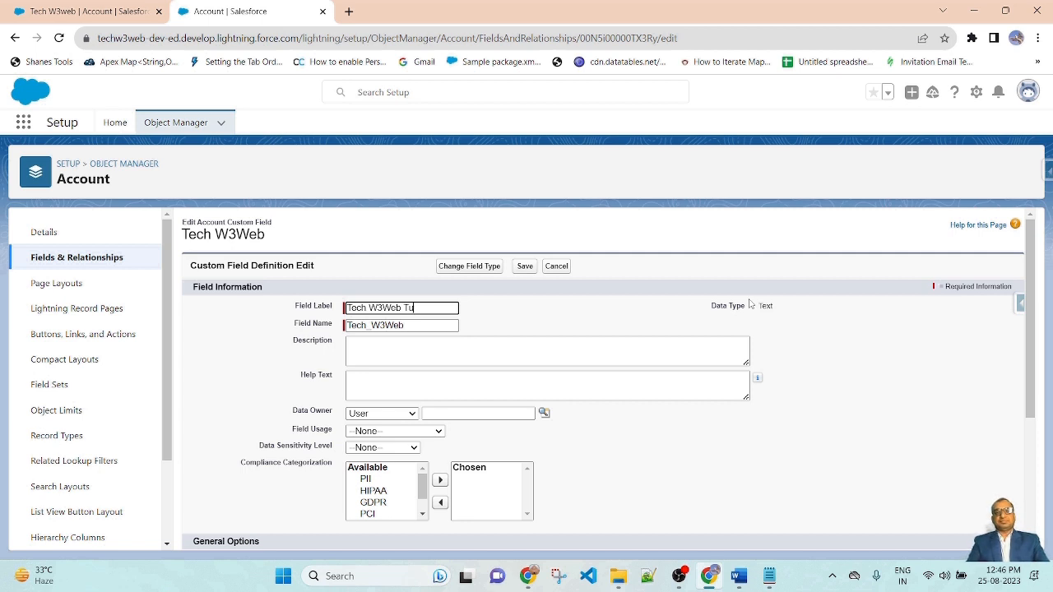
click(529, 308)
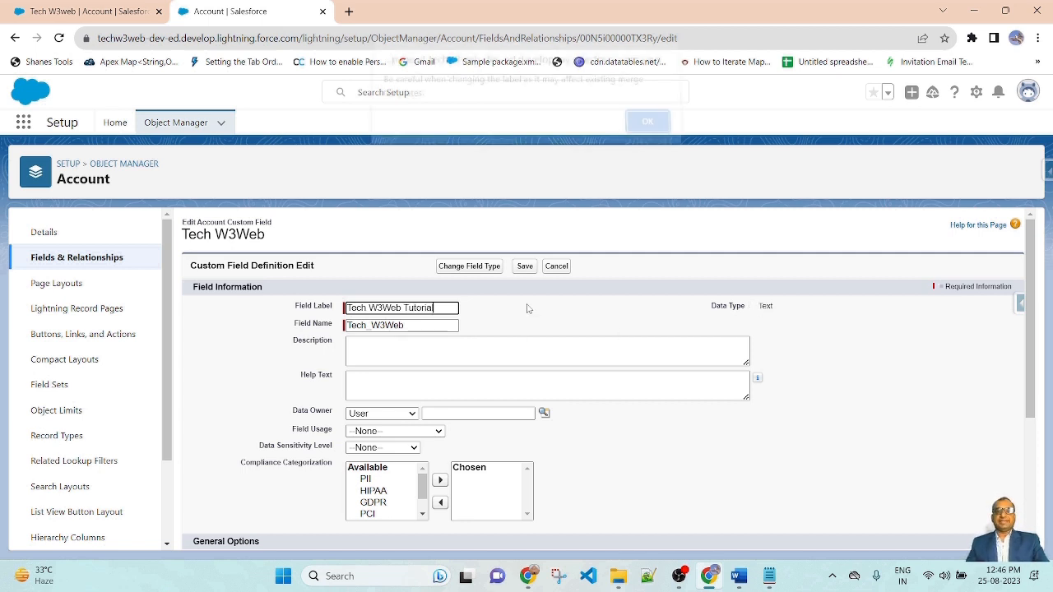
click(647, 132)
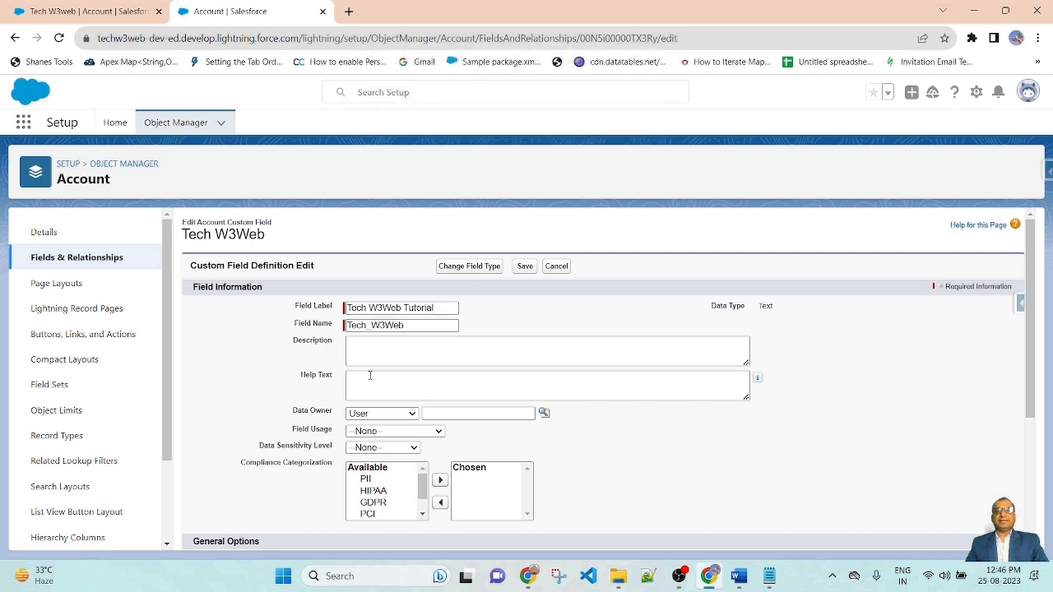
click(523, 267)
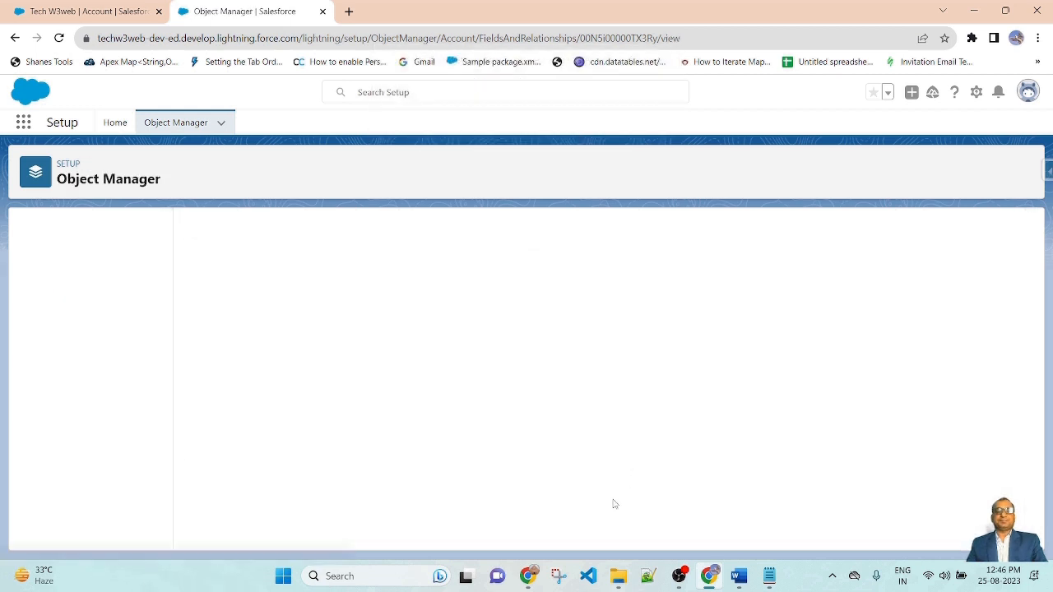
- Return to the Tech W3web account record, reload it, and locate the Tech W3Web Tutorial field in its details
click(65, 11)
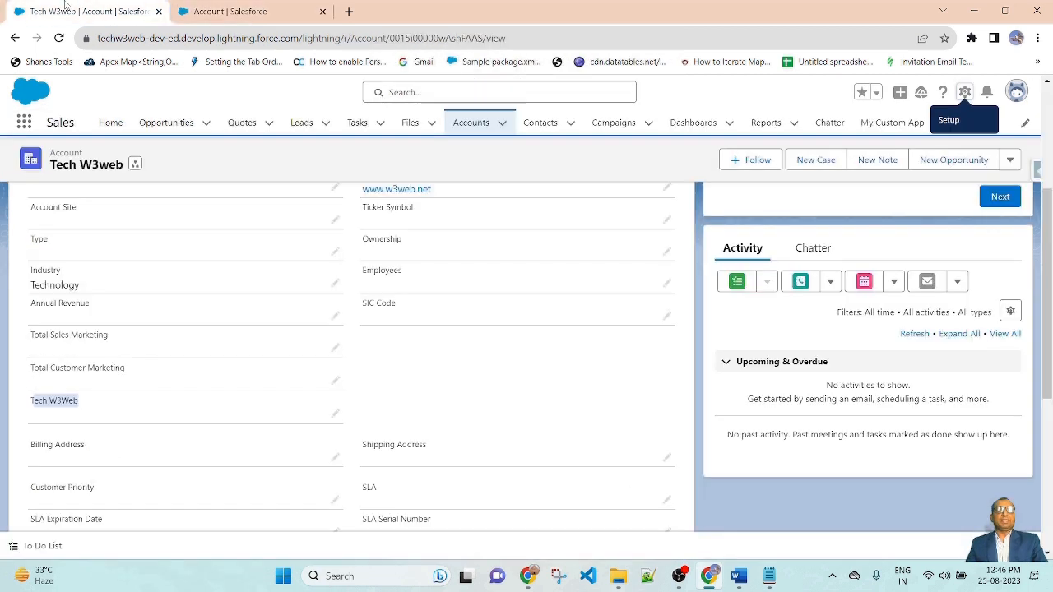
click(59, 38)
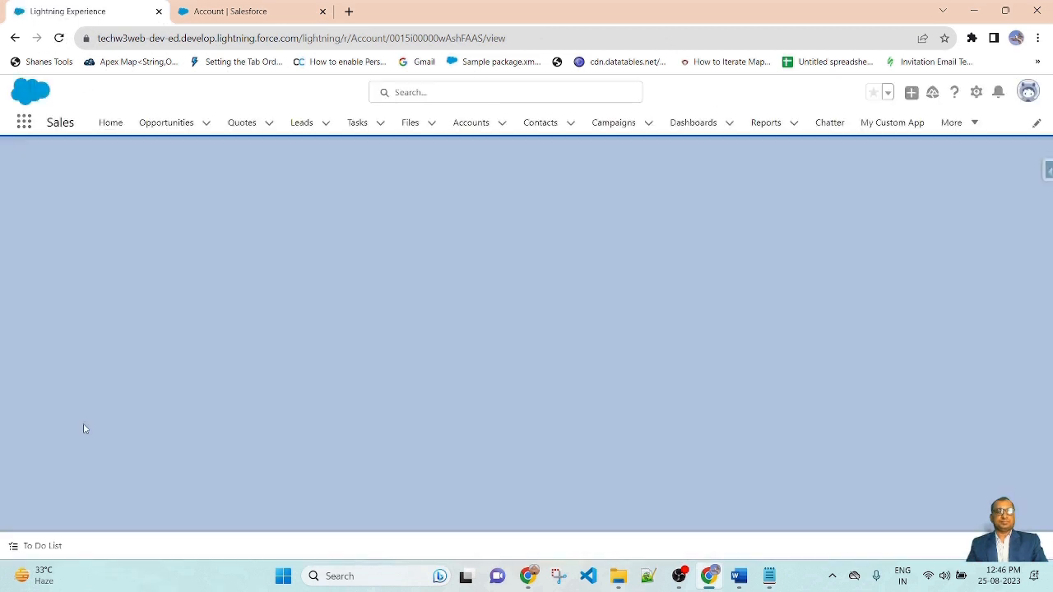
scroll(12, 377, down, 3)
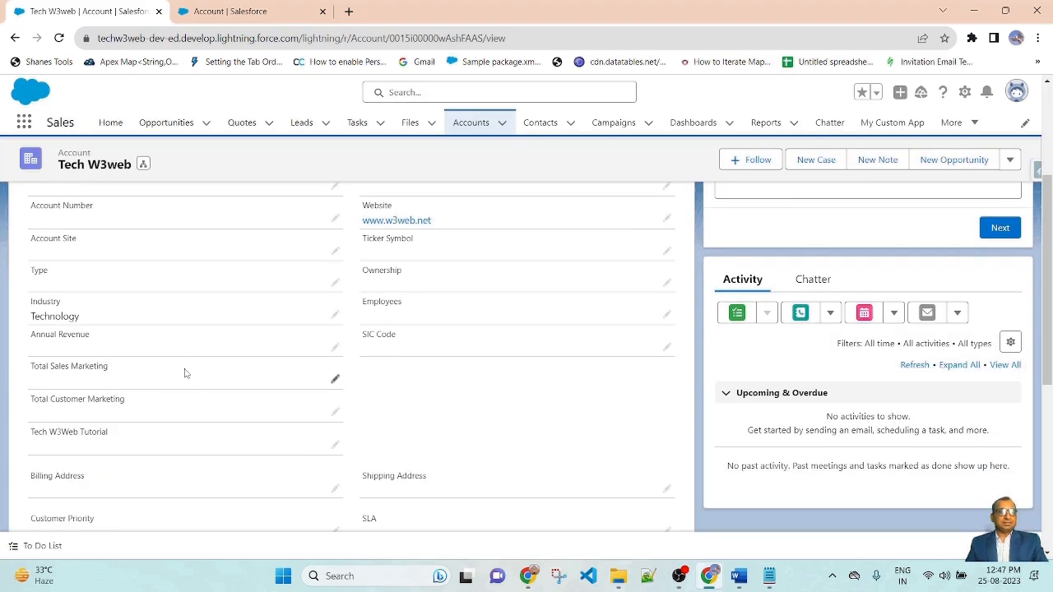
scroll(186, 382, down, 4)
scroll(2, 338, up, 2)
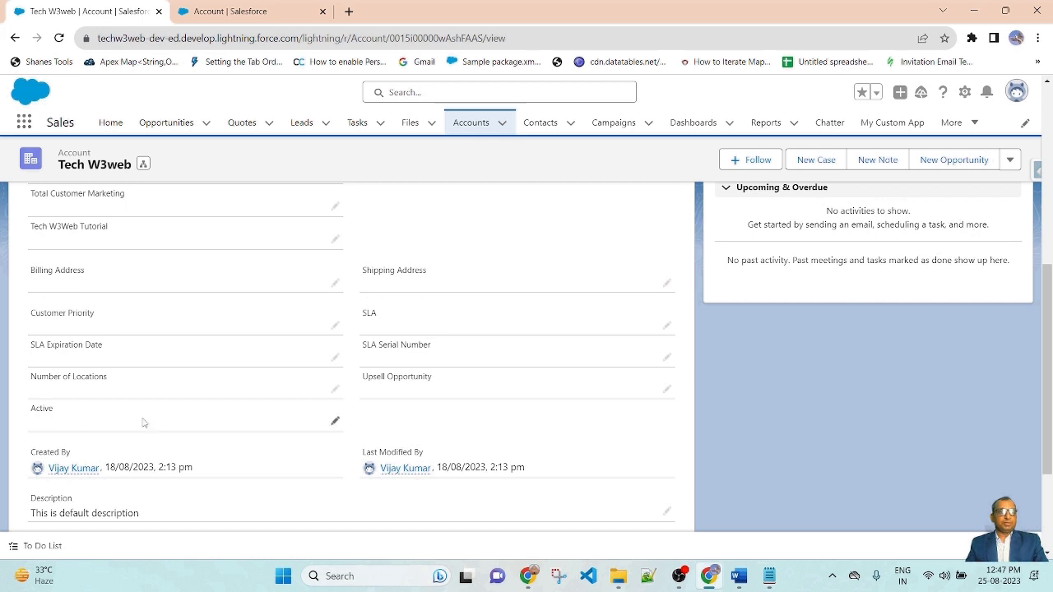
scroll(141, 420, up, 2)
drag(32, 364, 155, 350)
click(172, 273)
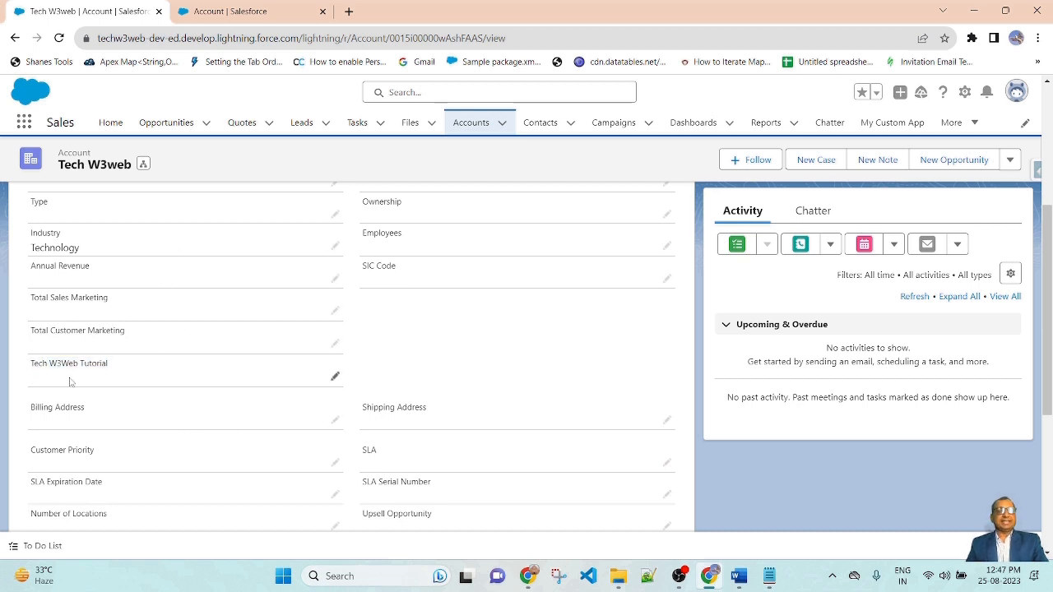
drag(35, 371, 155, 370)
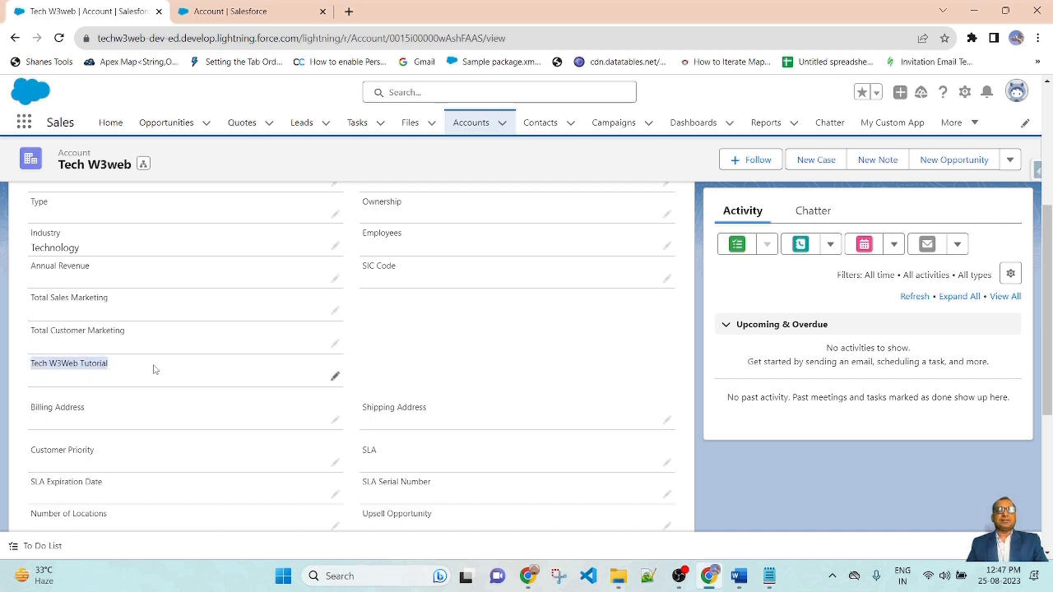
click(525, 346)
scroll(527, 346, up, 3)
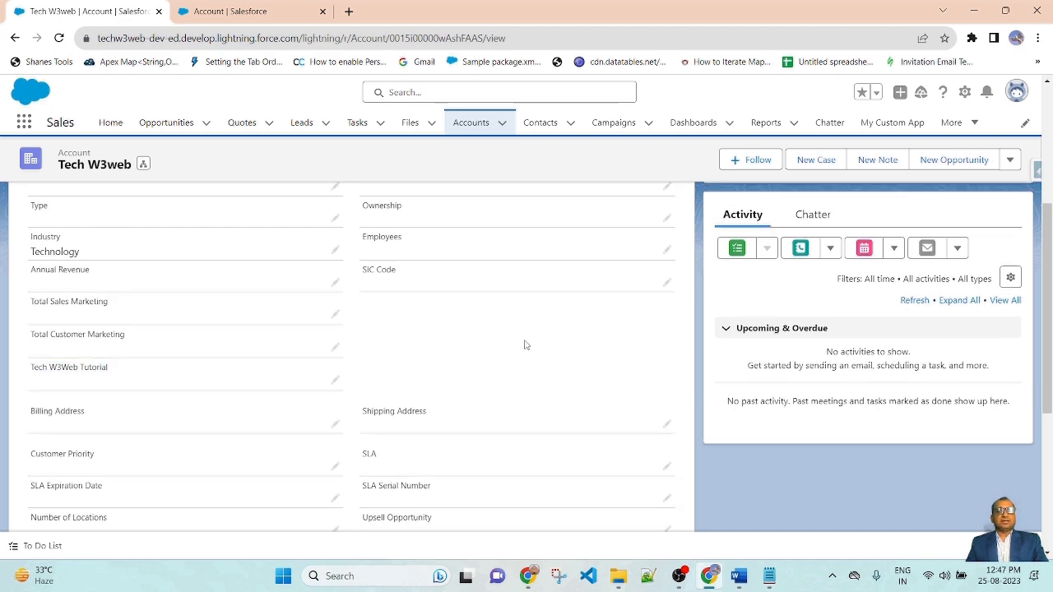
scroll(256, 339, down, 1)
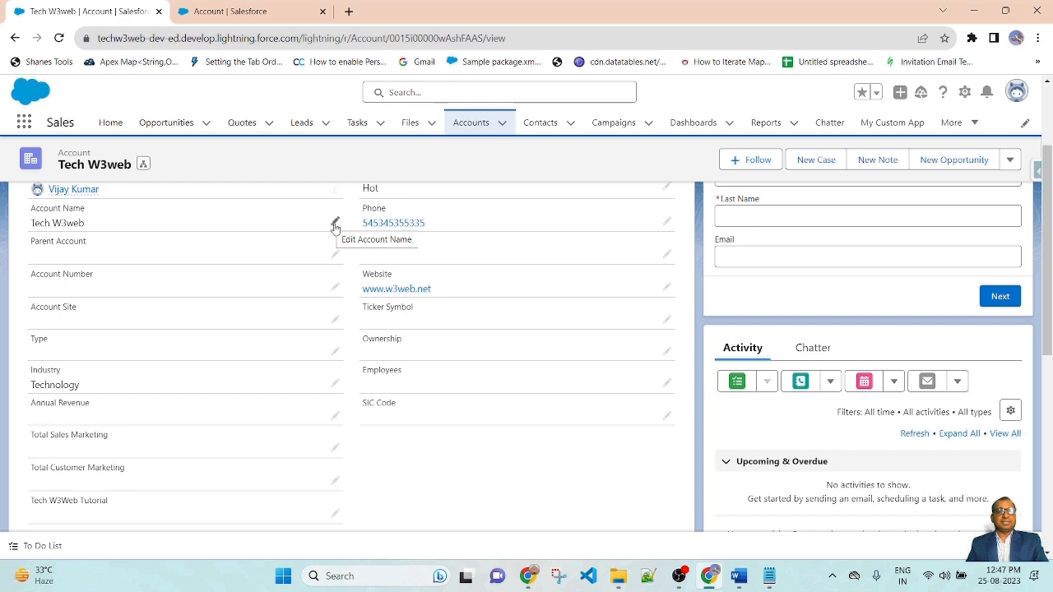
- Edit the Tech W3web account inline, replace its phone number with a new one, and save the record
click(335, 223)
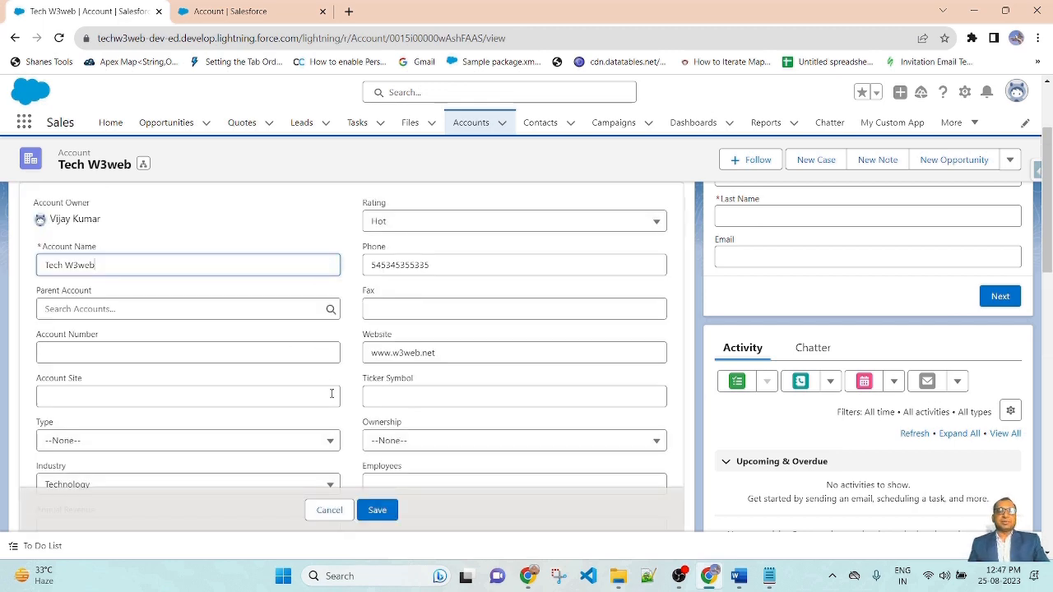
scroll(195, 458, down, 2)
scroll(318, 384, down, 1)
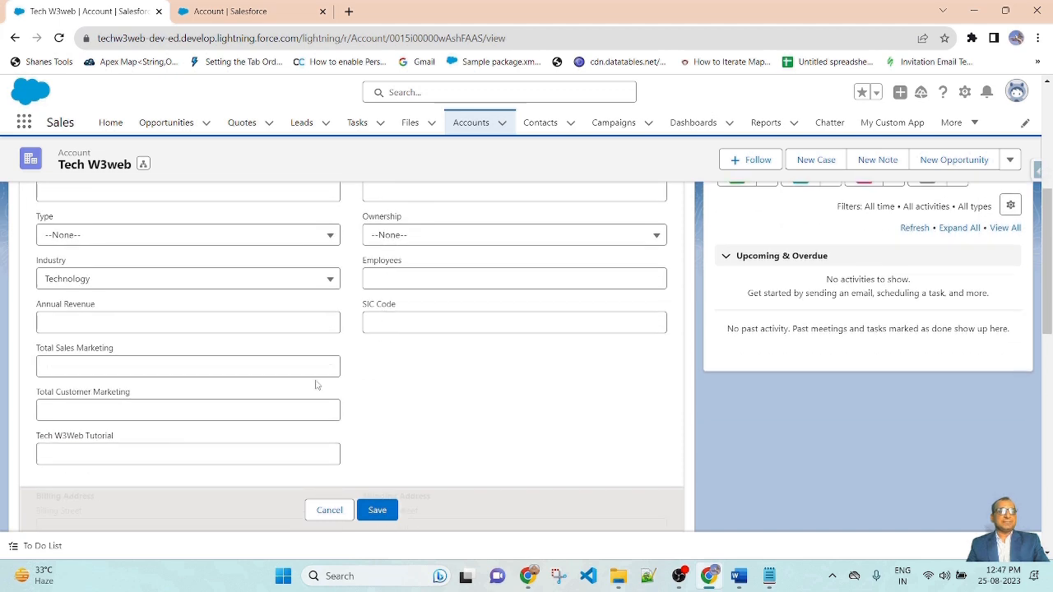
scroll(465, 452, up, 4)
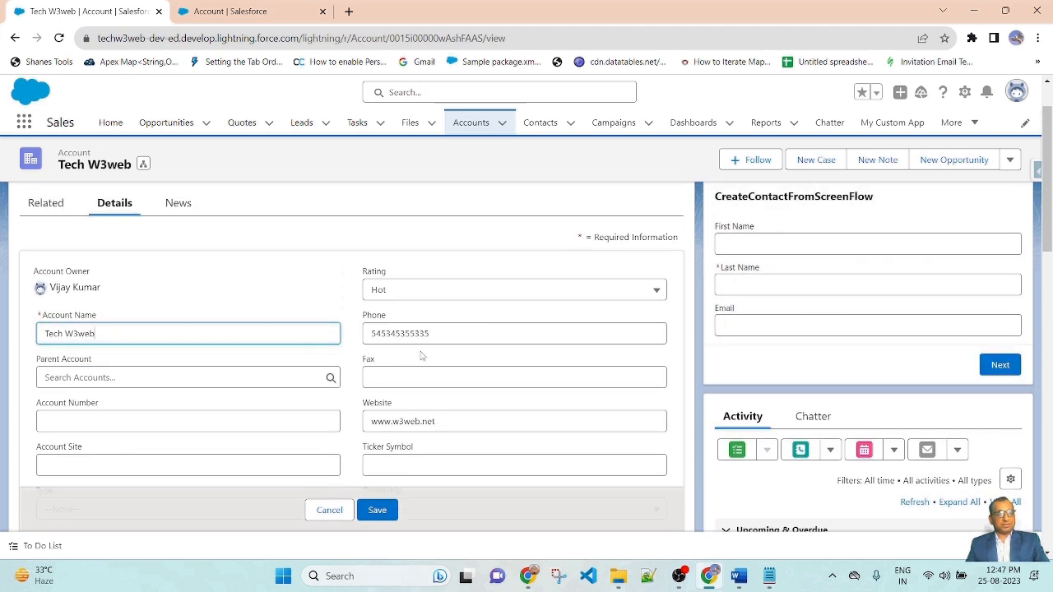
scroll(421, 355, down, 2)
scroll(606, 414, up, 3)
key(Tab)
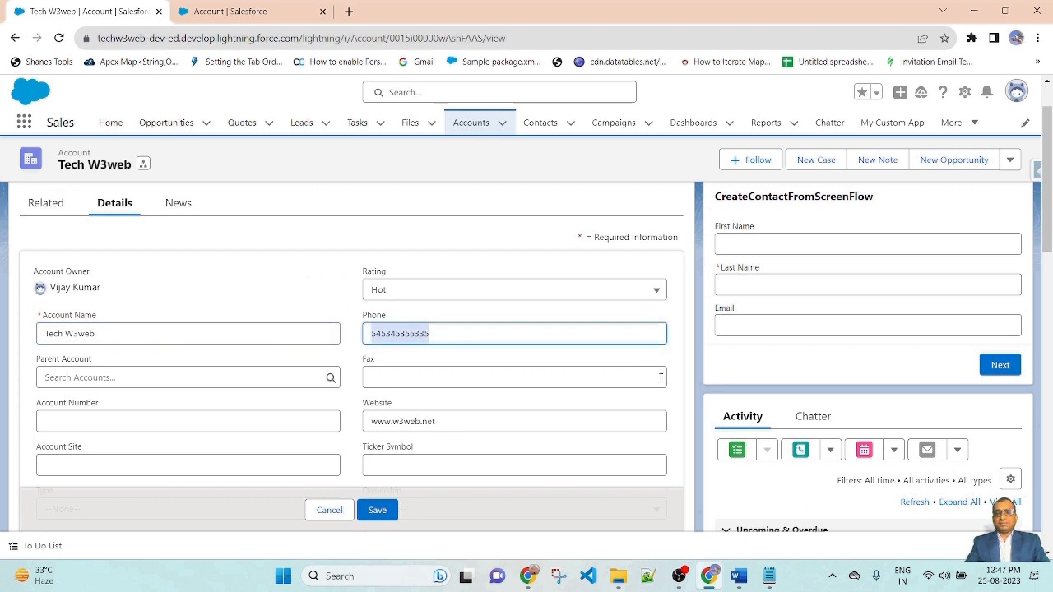
key(BackSpace)
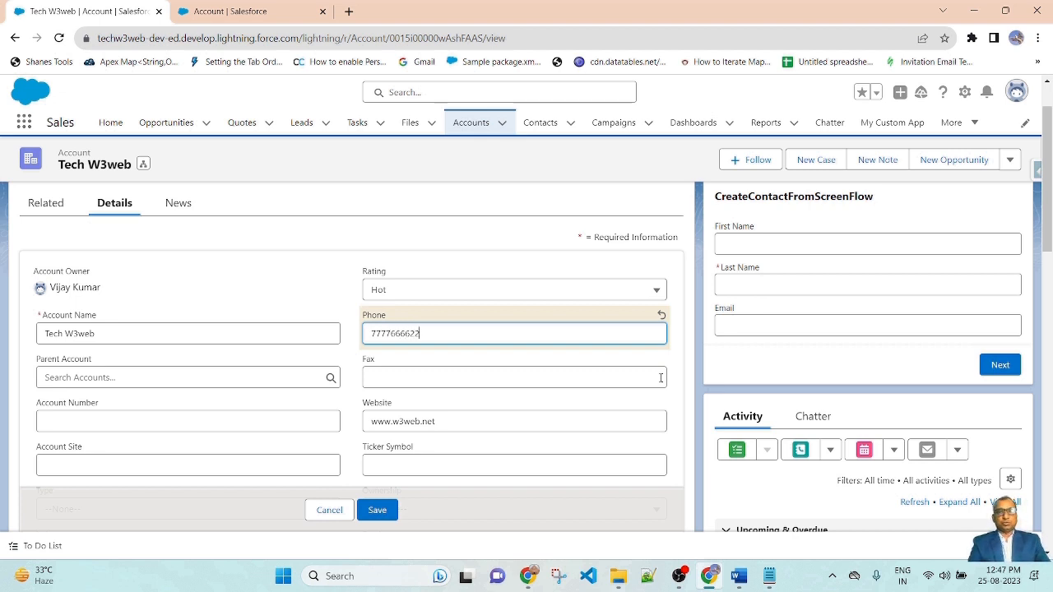
click(377, 511)
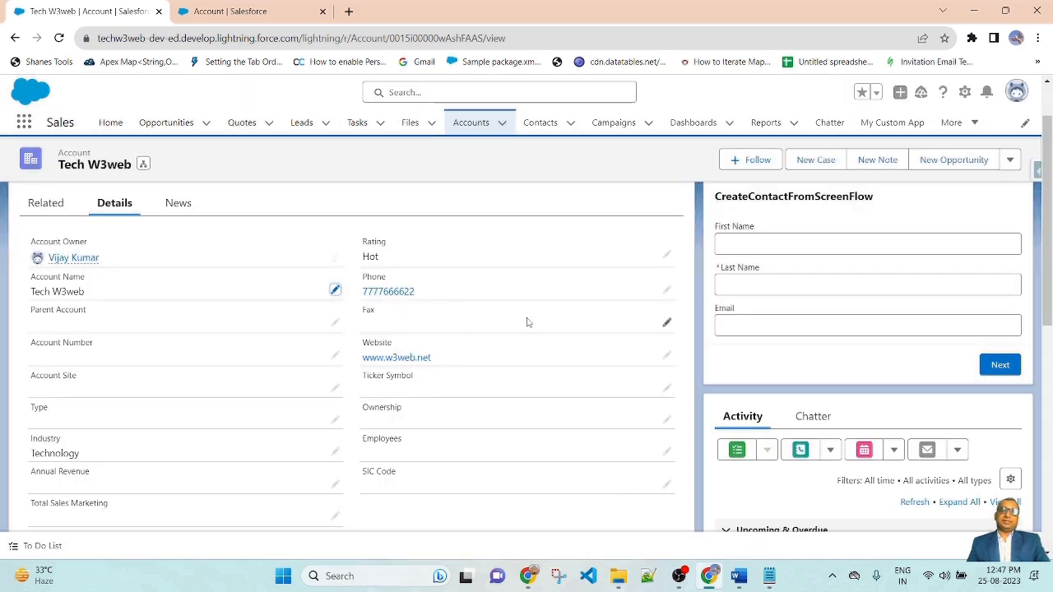
- Open the Tech W3web account's full edit form through the record's additional actions and close it without saving
scroll(650, 371, up, 1)
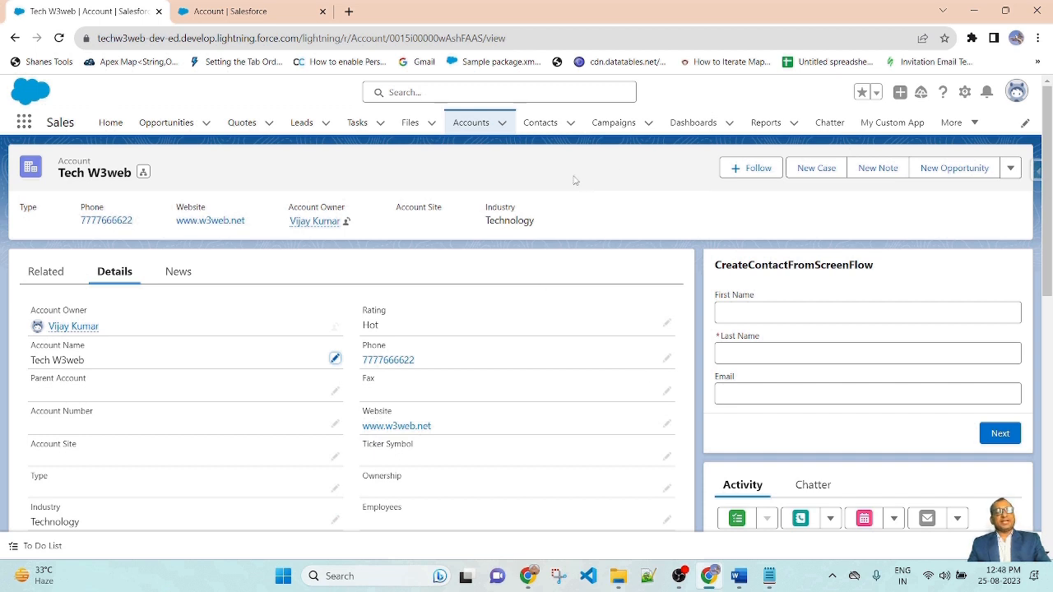
click(1012, 169)
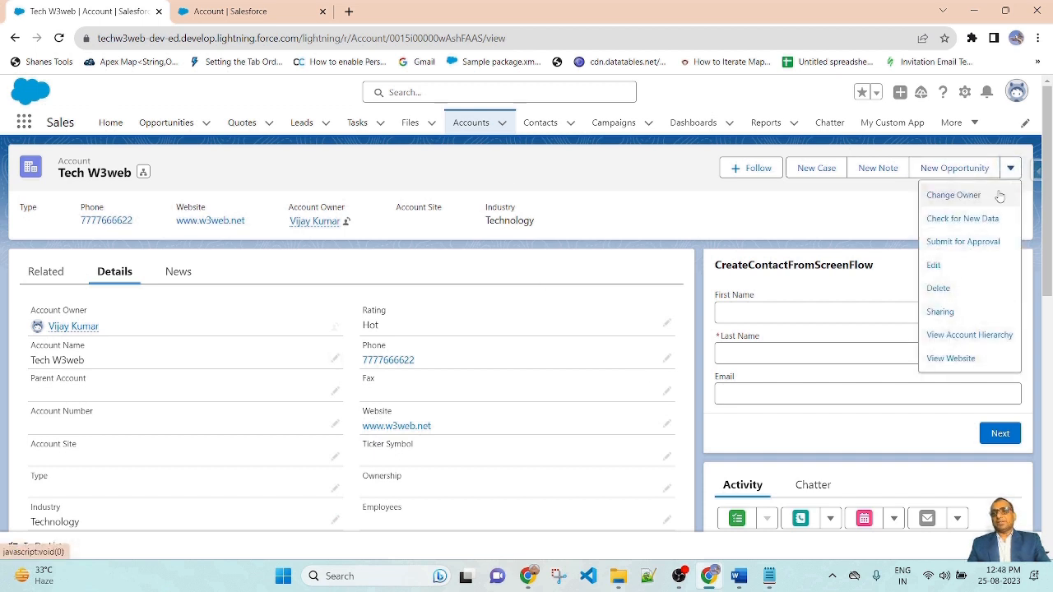
click(935, 266)
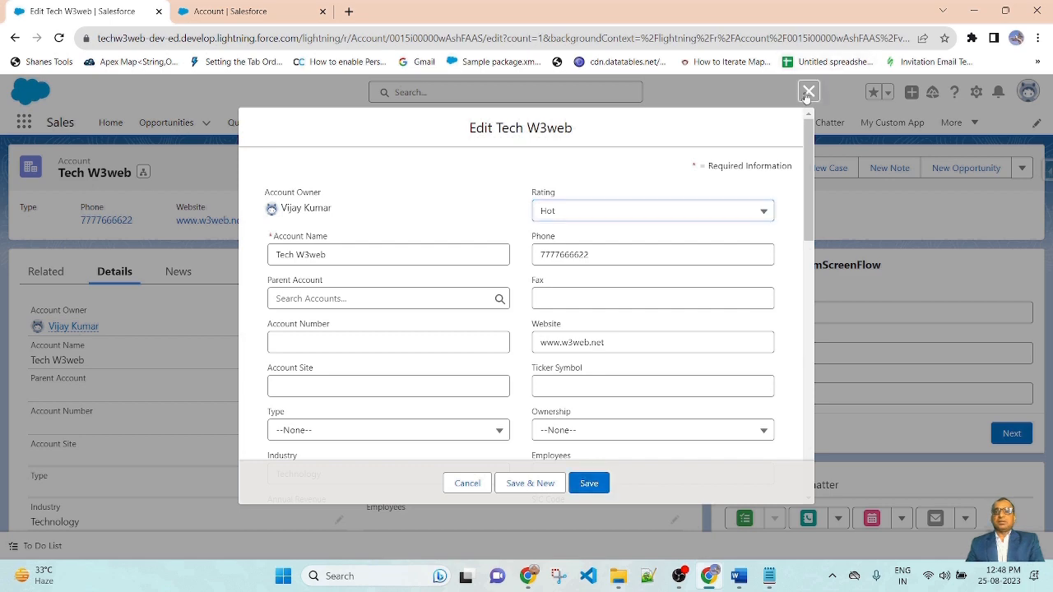
click(807, 96)
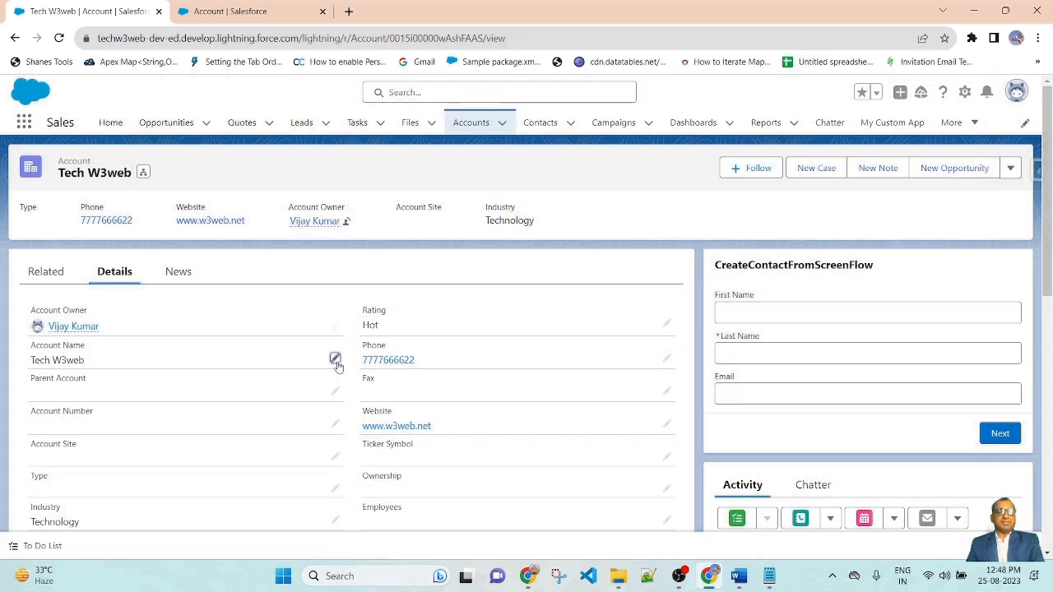
- Review the Tech W3web account's fields in inline editing and its additional record actions, without changing any value
click(335, 359)
scroll(658, 365, down, 2)
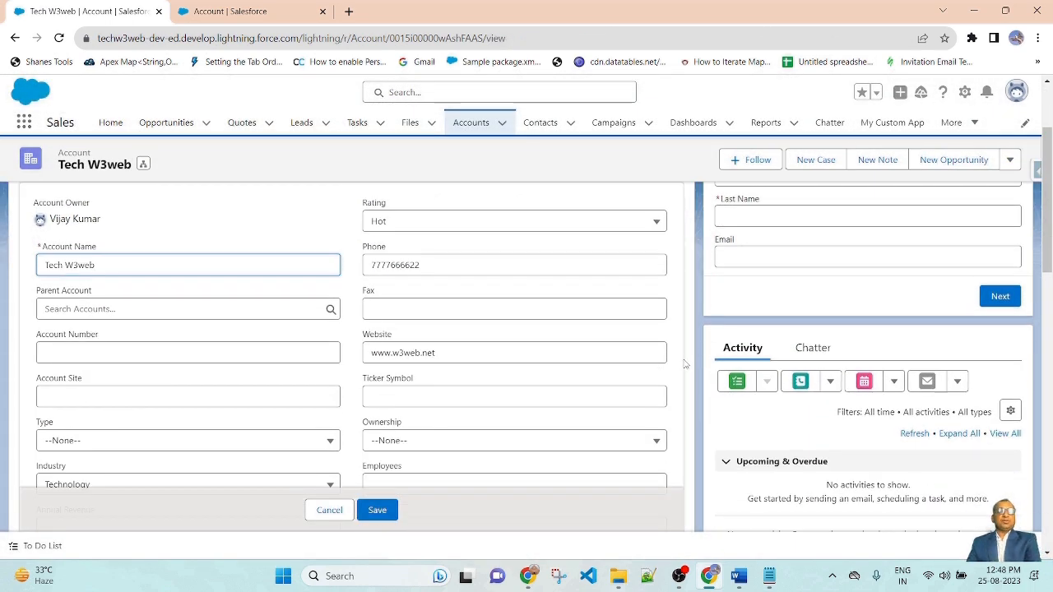
scroll(584, 347, up, 1)
scroll(321, 409, down, 2)
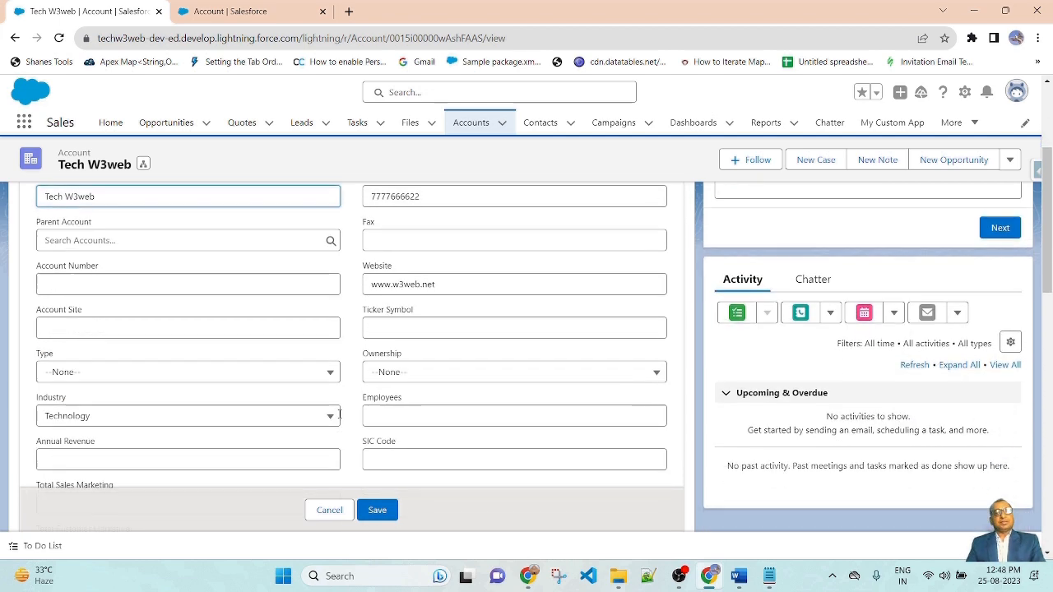
scroll(341, 417, up, 1)
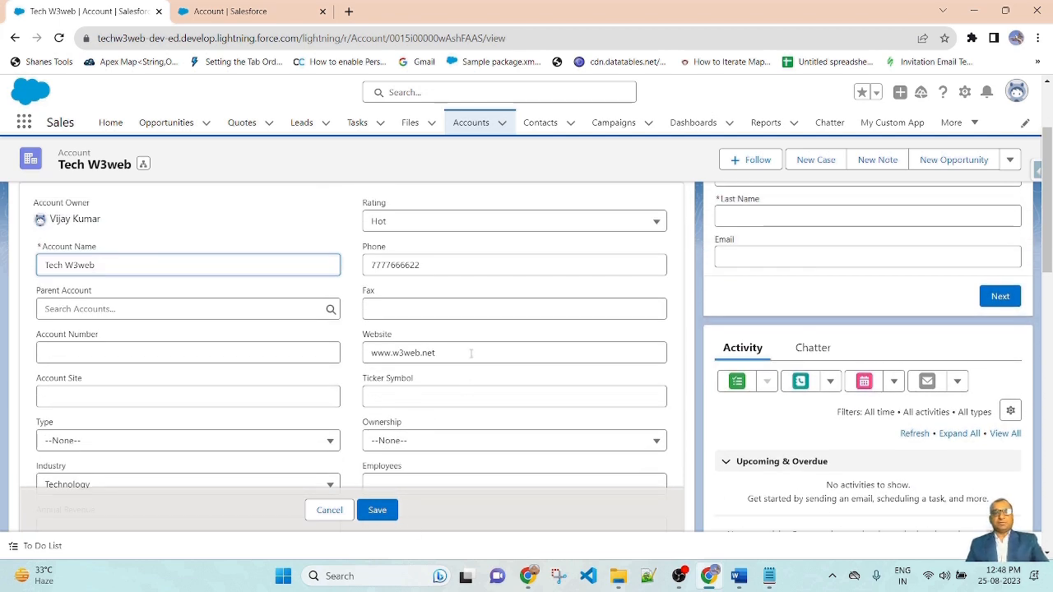
scroll(490, 310, up, 2)
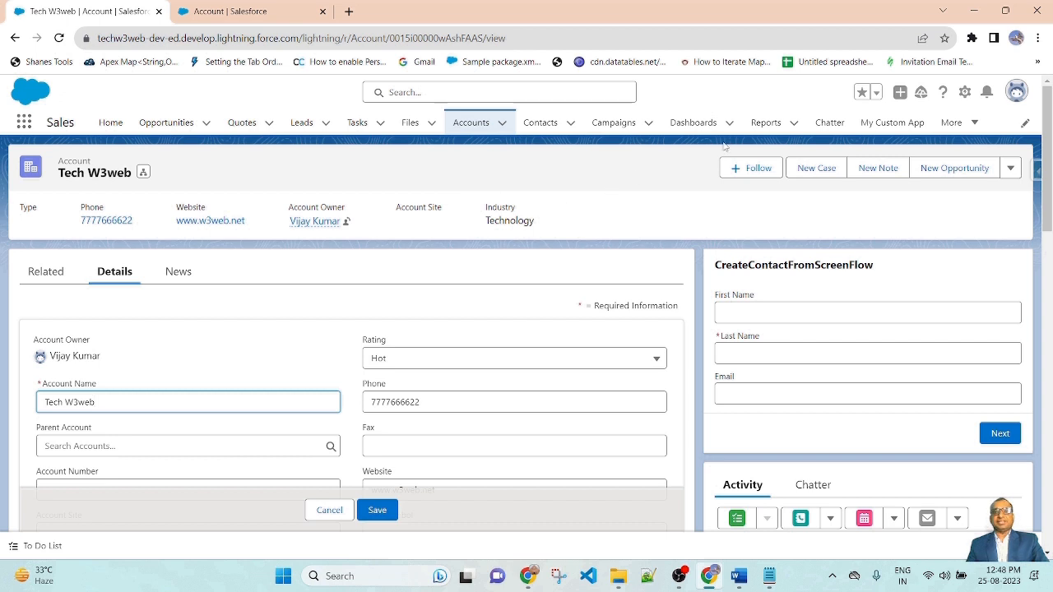
click(377, 510)
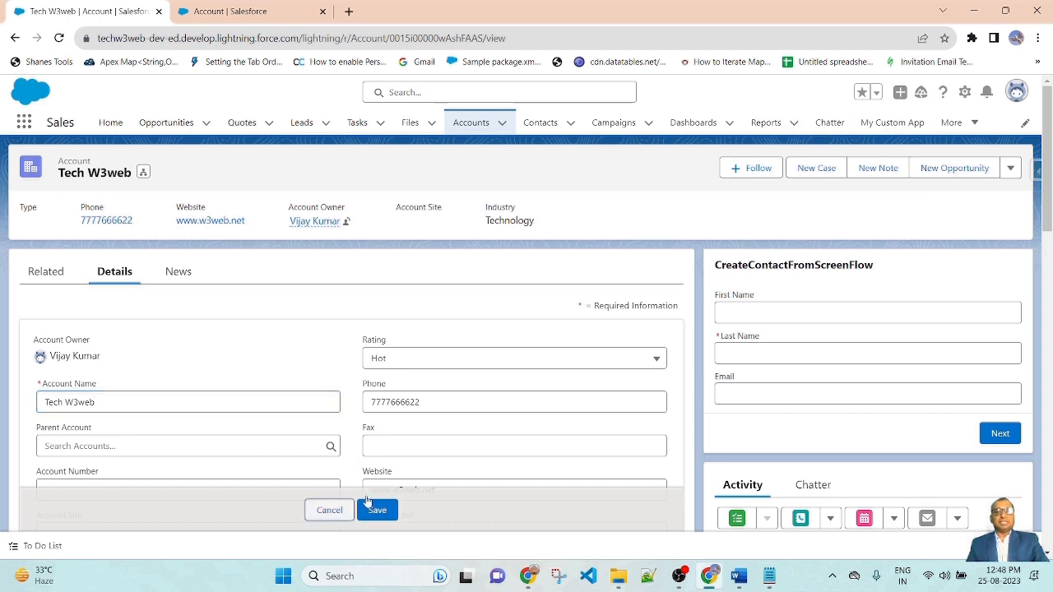
click(1011, 167)
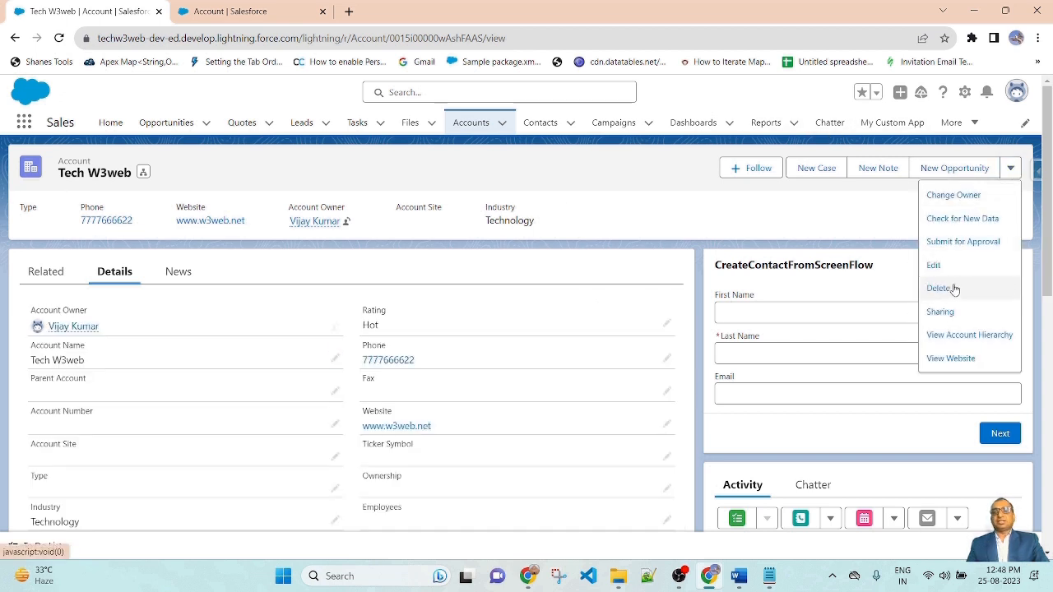
click(581, 177)
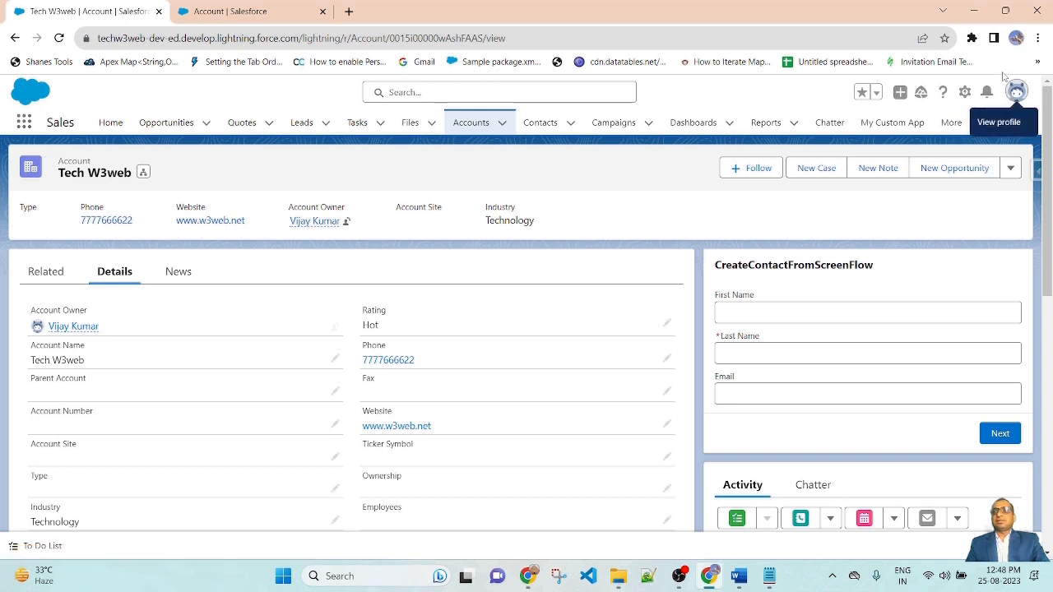
- Switch from the account record to Setup and open the Setup home page
click(965, 93)
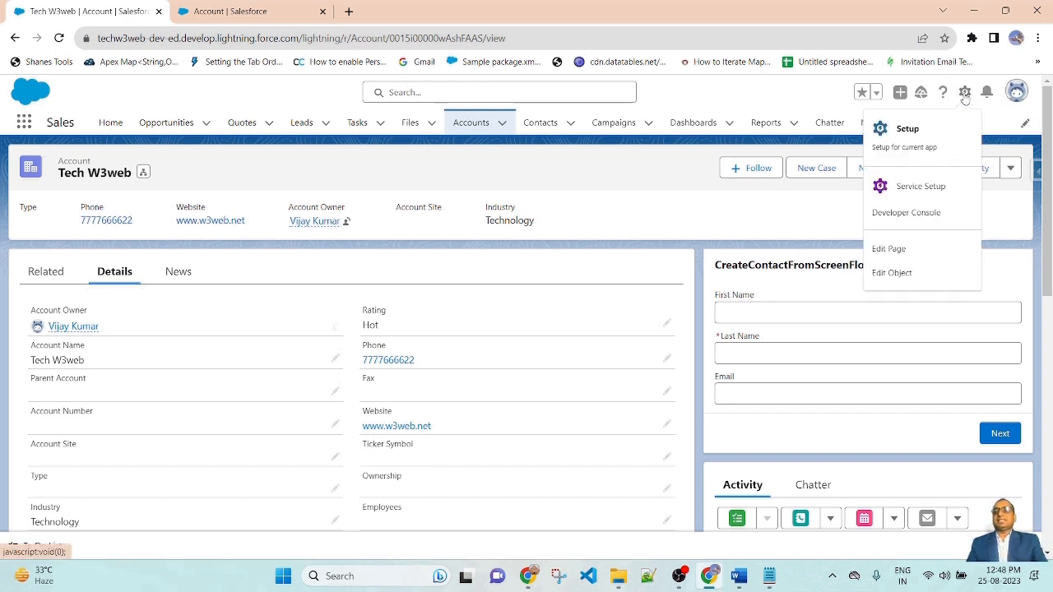
click(906, 132)
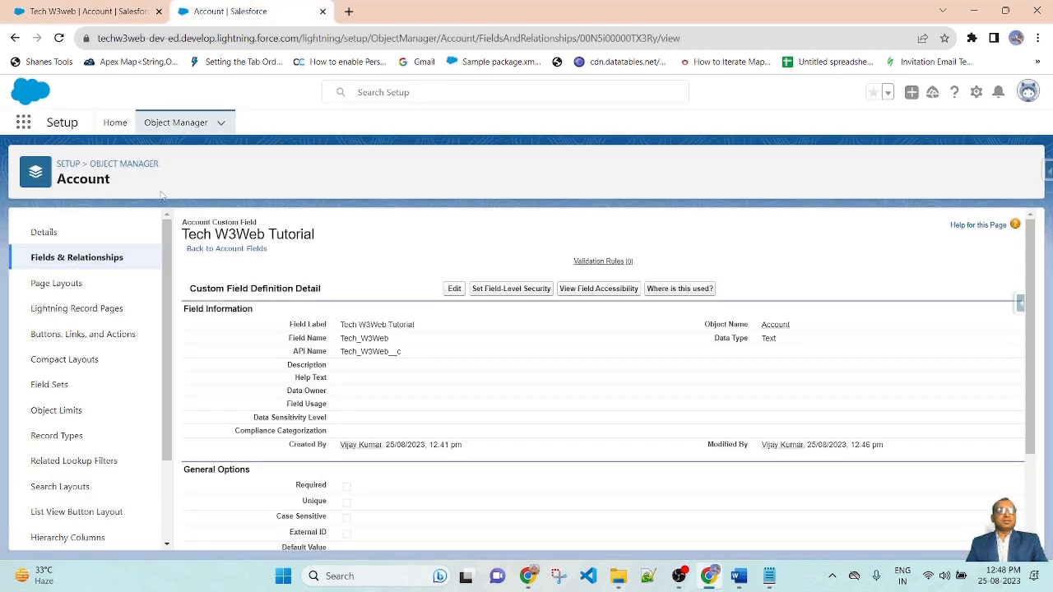
click(115, 122)
- Return to the Tech W3web account record and look through its details
click(132, 12)
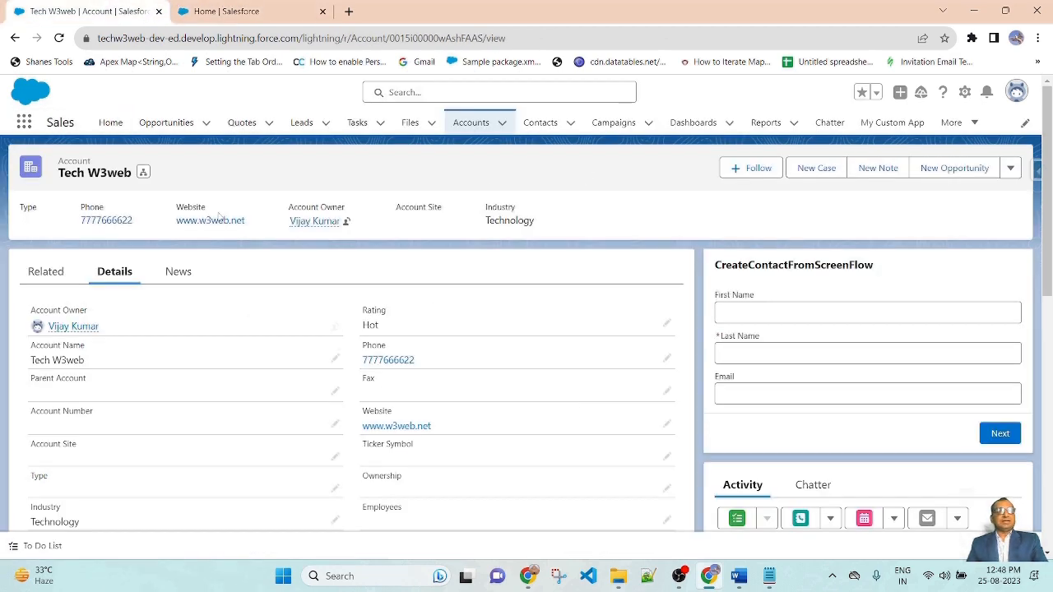
scroll(365, 440, down, 2)
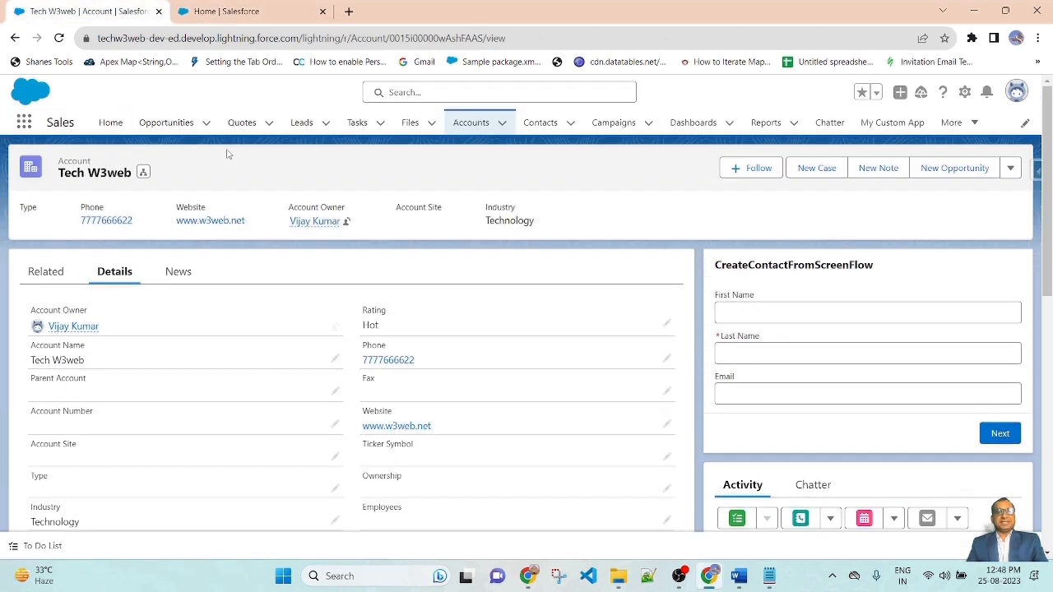
scroll(292, 425, down, 10)
scroll(216, 452, up, 10)
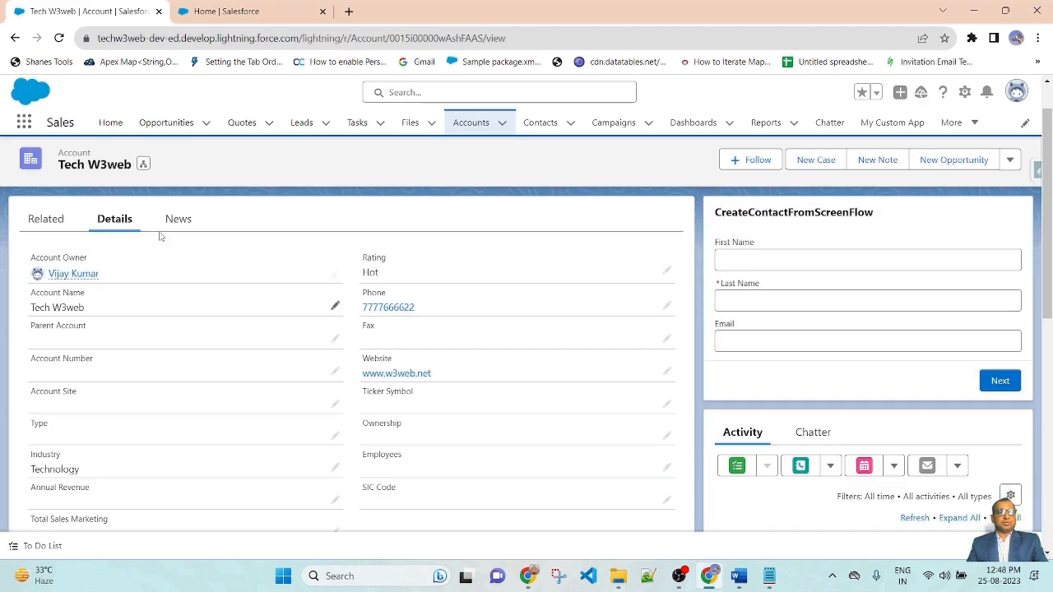
- Go back to Setup and open the Account object's Fields & Relationships in Object Manager
click(232, 11)
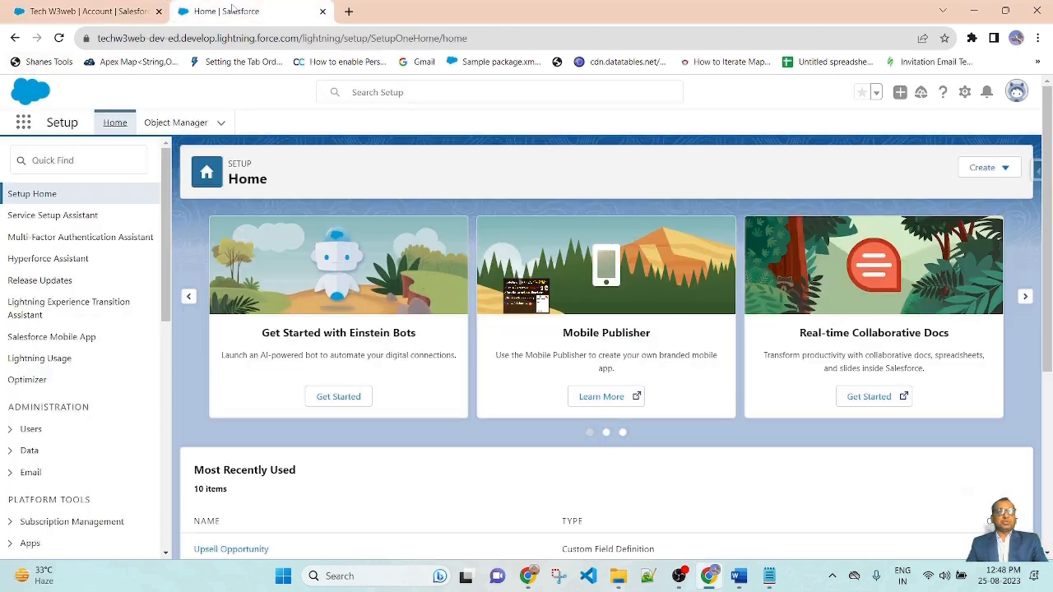
click(167, 122)
click(29, 255)
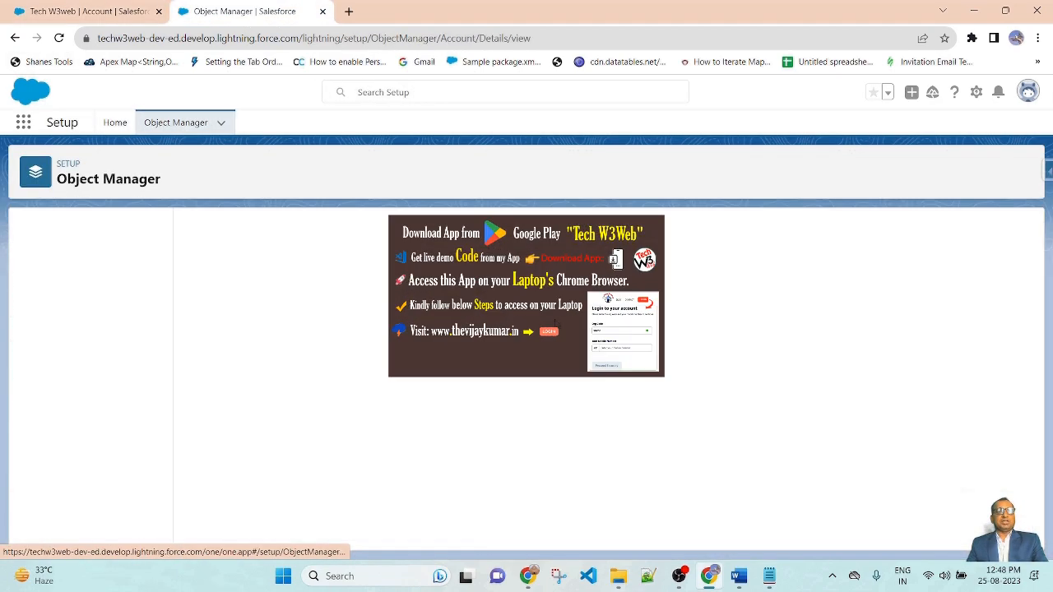
click(64, 264)
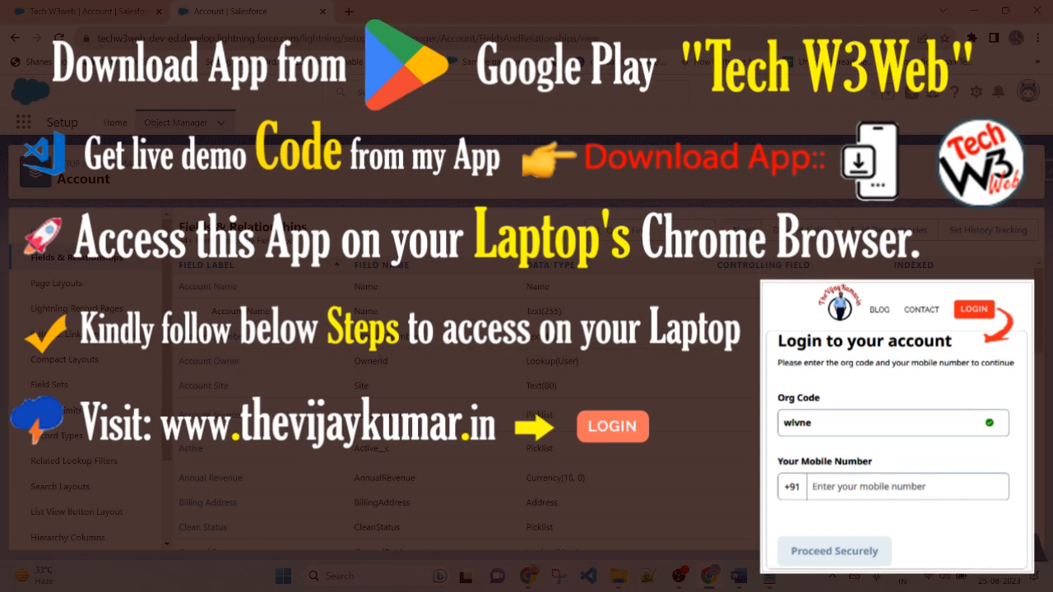
- Start a new custom field on the Account object and review the available data types
click(743, 231)
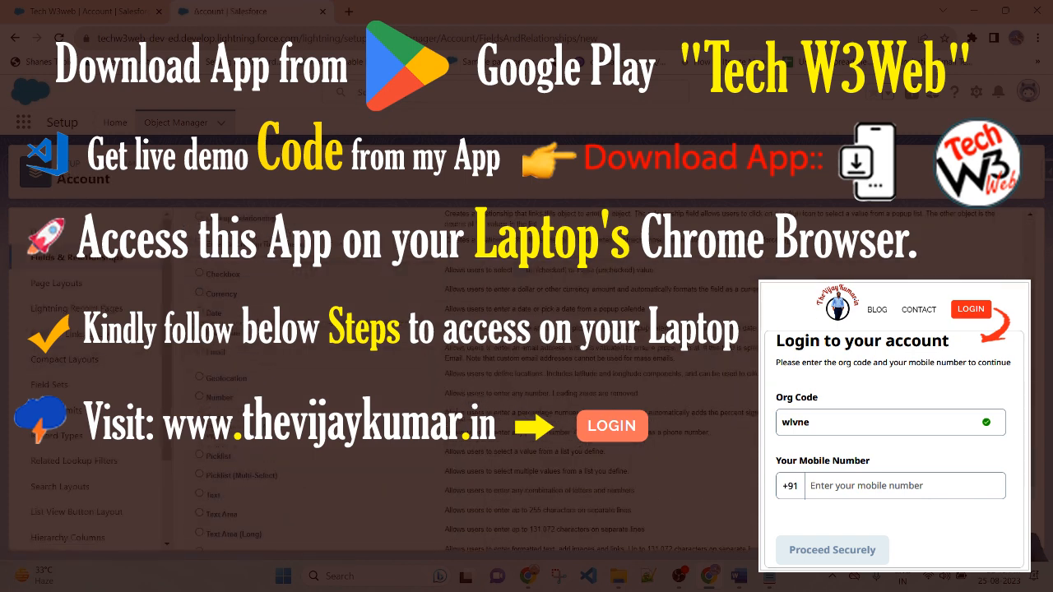
scroll(576, 370, up, 1)
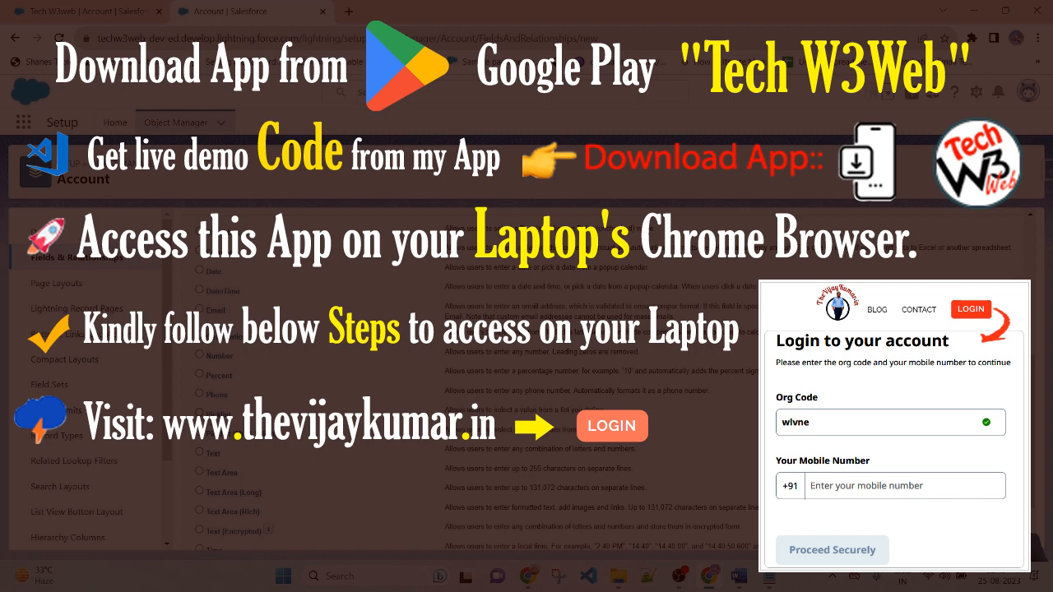
scroll(576, 371, down, 1)
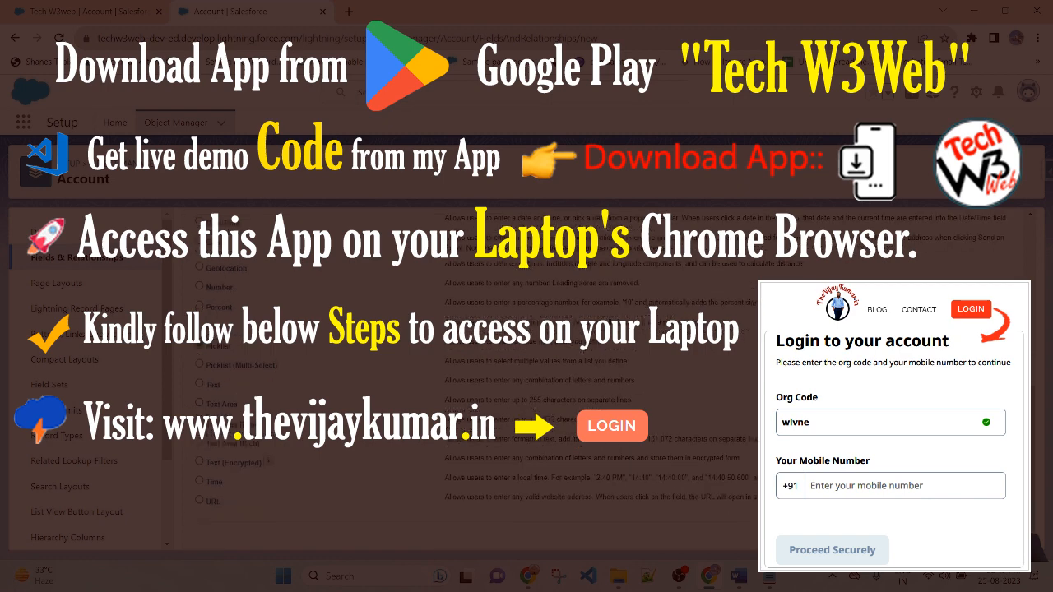